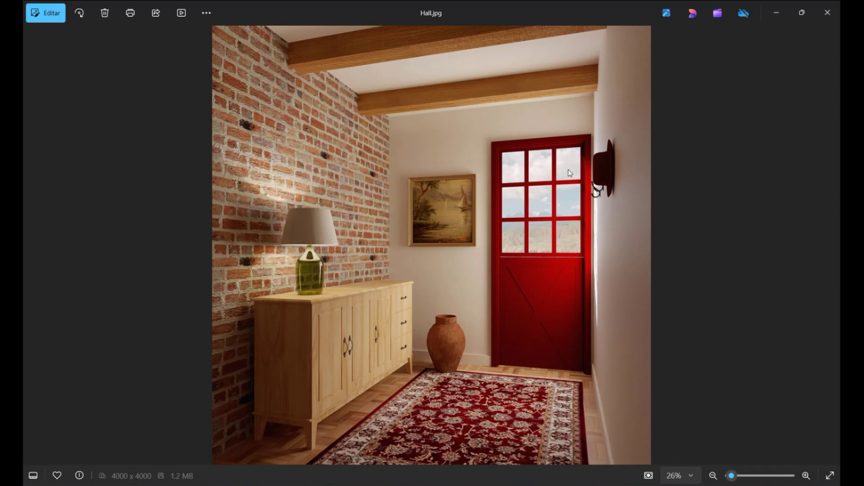
Switch to Revit and delete all the existing elements from the Térreo - Planta de Modelagem floor plan.
left_click(776, 12)
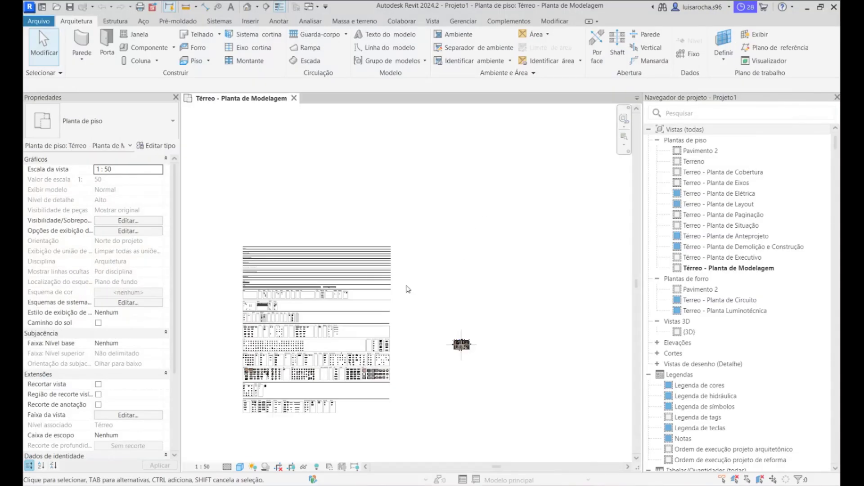
left_click_drag(220, 208, 560, 480)
left_click(457, 284)
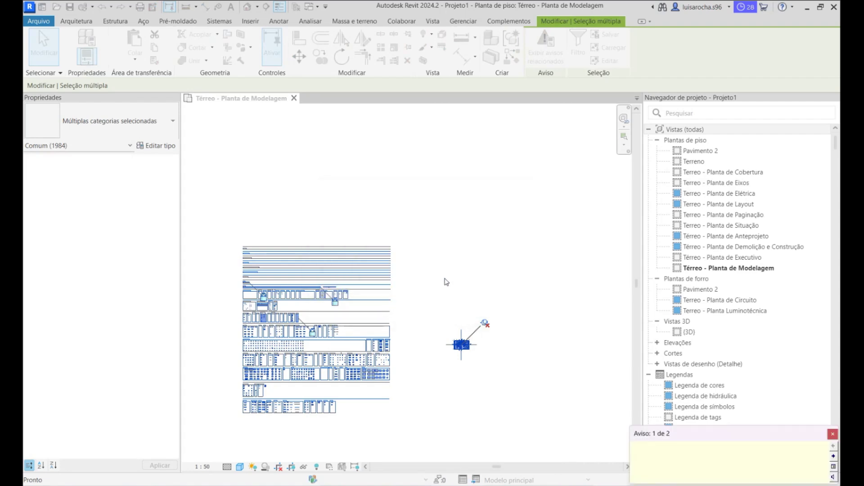
key("Delete")
left_click(249, 332)
key("Delete")
left_click(262, 315)
key("Delete")
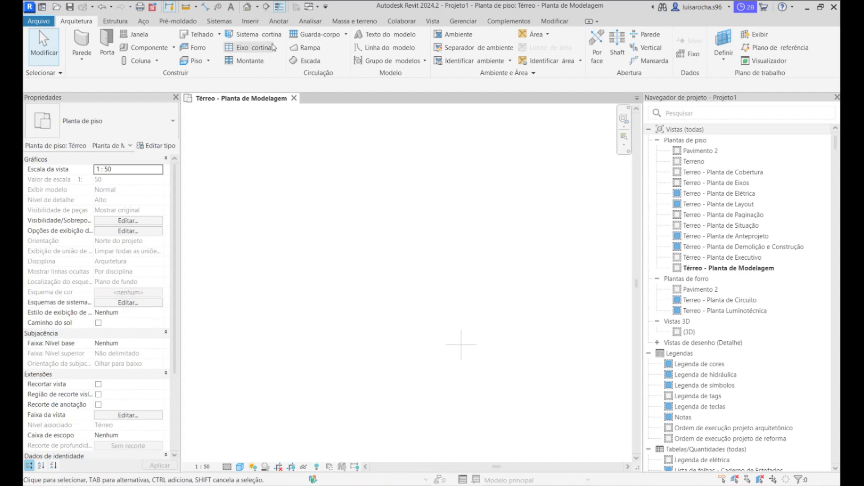
Open the default 3D view, delete the elements remaining there and return to the modelling floor plan.
left_click(247, 8)
left_click_drag(232, 140, 584, 422)
key("Delete")
key("ctrl+Tab")
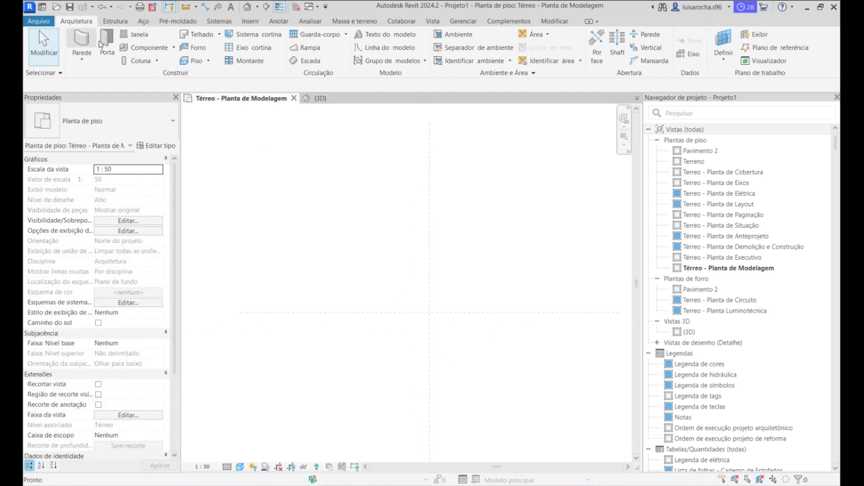
Draw a rectangular room of PA_Generica_15cm walls, about 290 by 630 cm, around the vertical reference line.
left_click(82, 43)
left_click(544, 37)
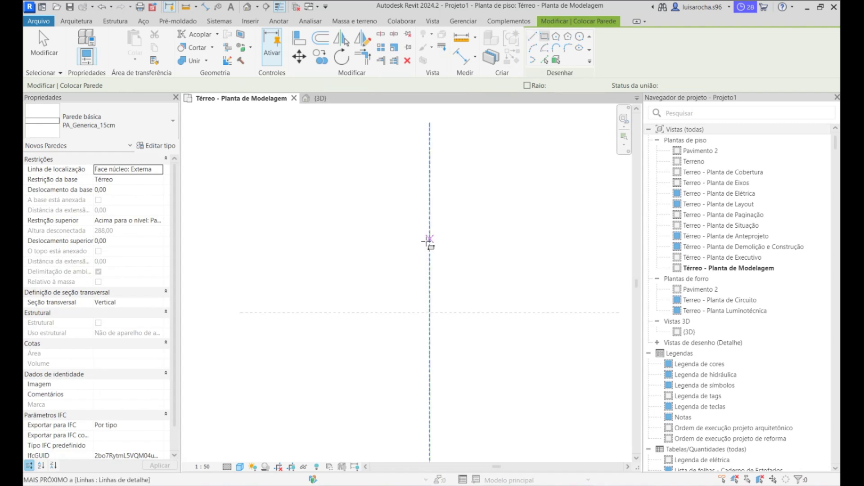
left_click(410, 285)
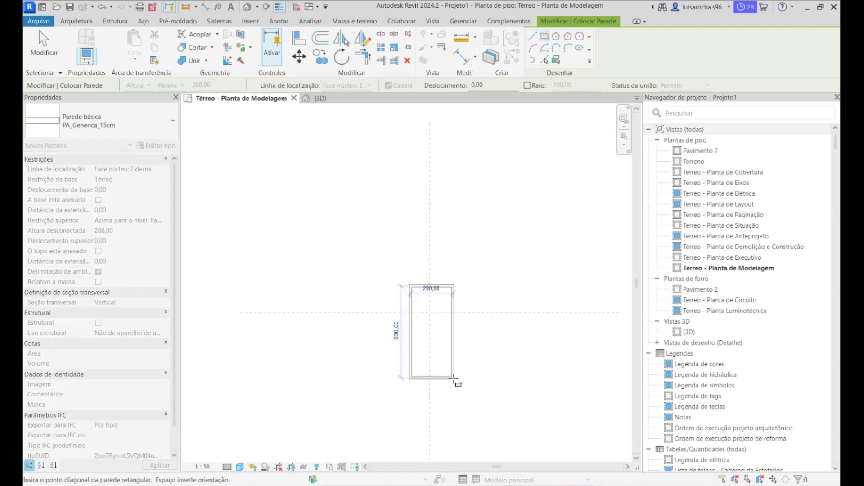
left_click(454, 379)
key("Escape")
Add an aligned dimension below the room between the inner faces of its two long side walls.
left_click(454, 332)
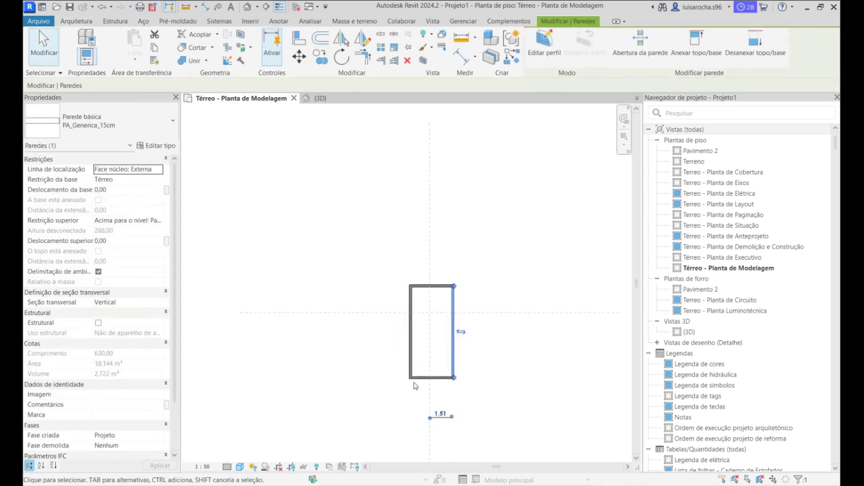
scroll(431, 418, "up", 3)
left_click(480, 428)
scroll(446, 407, "down", 3)
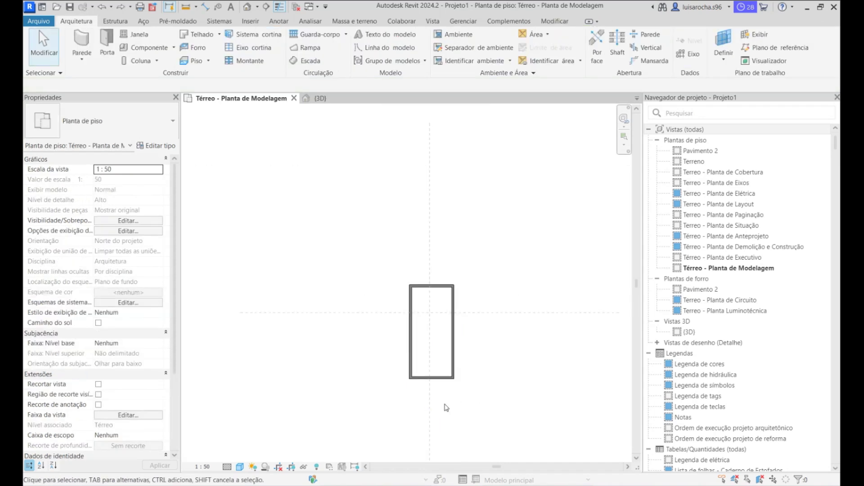
left_click(203, 6)
scroll(478, 405, "up", 4)
left_click(264, 285)
left_click(373, 291)
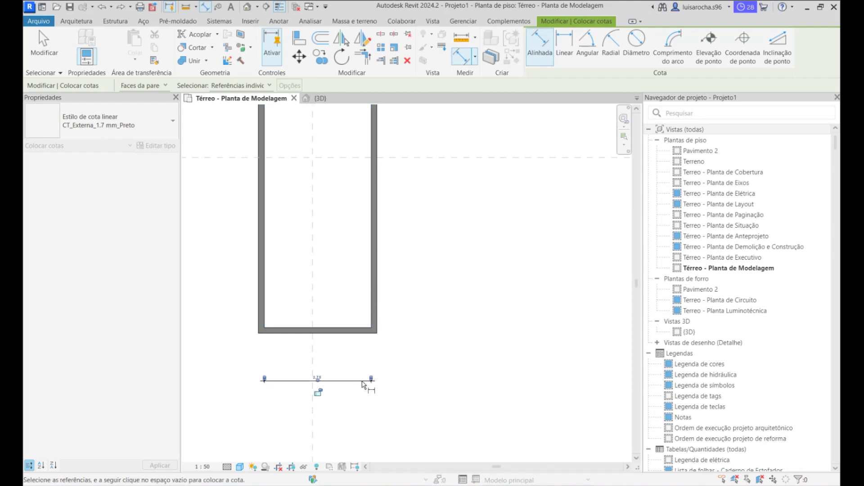
left_click(366, 381)
key("Escape")
key("Escape")
Set the clear width between the side walls to 2 m by moving the right wall.
left_click(374, 311)
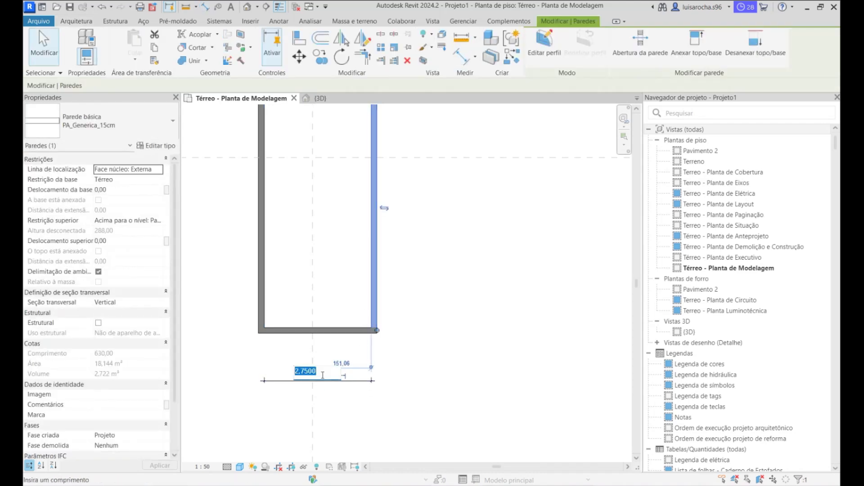
type("2")
key("Return")
key("Escape")
Remove the width dimension and shorten the room by moving its lower wall closer to the upper wall.
scroll(372, 270, "down", 2)
left_click_drag(322, 195, 272, 279)
left_click(366, 357)
left_click(361, 333)
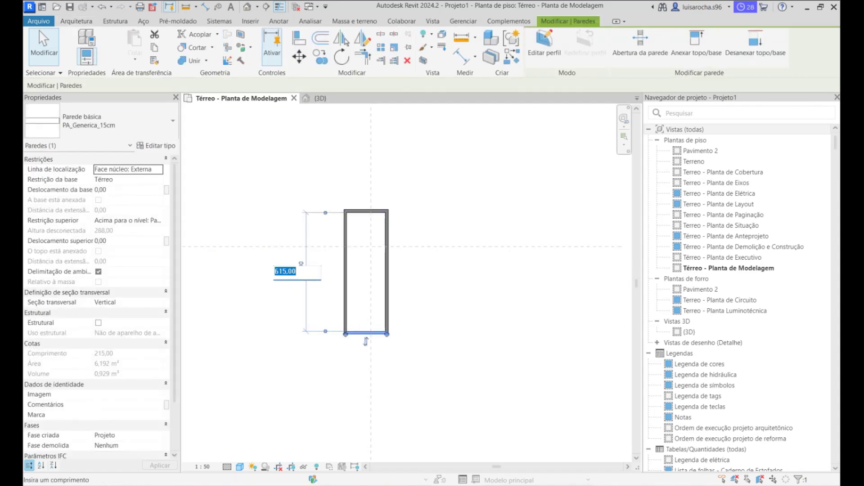
key("Return")
Move all four walls horizontally so that the room is centred on the vertical reference line.
left_click_drag(329, 208, 405, 342)
key("m")
key("v")
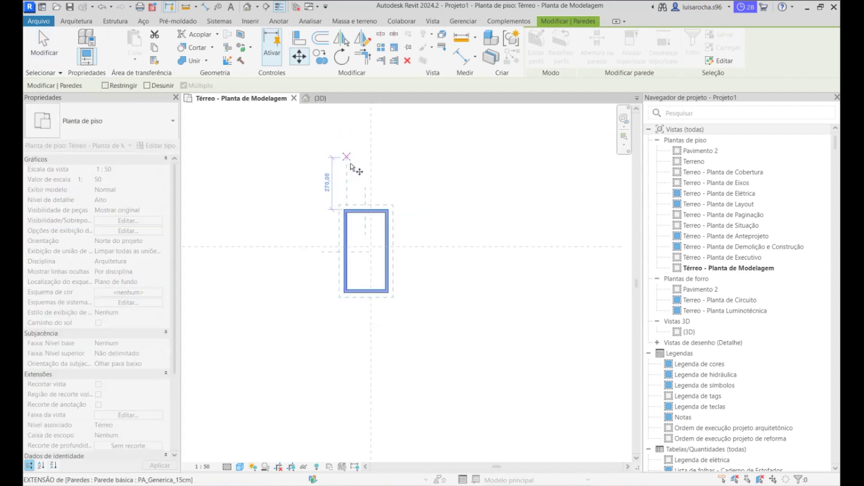
scroll(391, 245, "up", 2)
left_click(381, 232)
left_click(390, 232)
key("Escape")
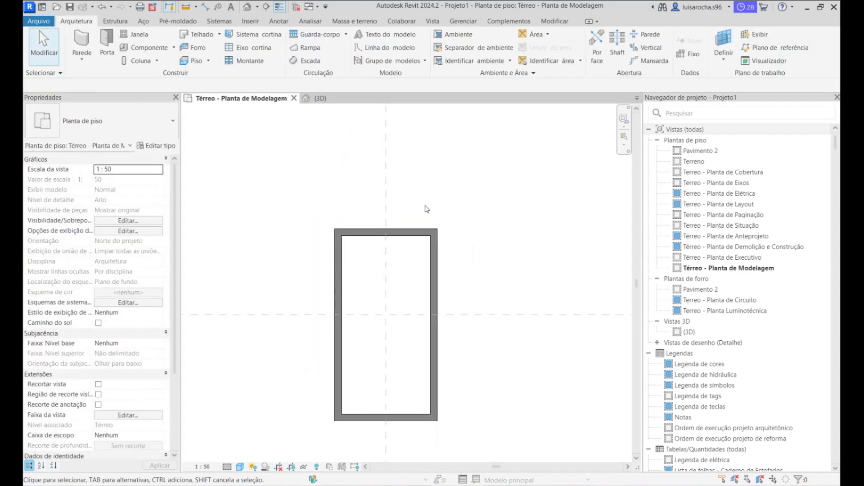
Create a CO_Concreto_Parquet_15cm floor with a rectangular boundary along the outer corners of the walls.
left_click(189, 60)
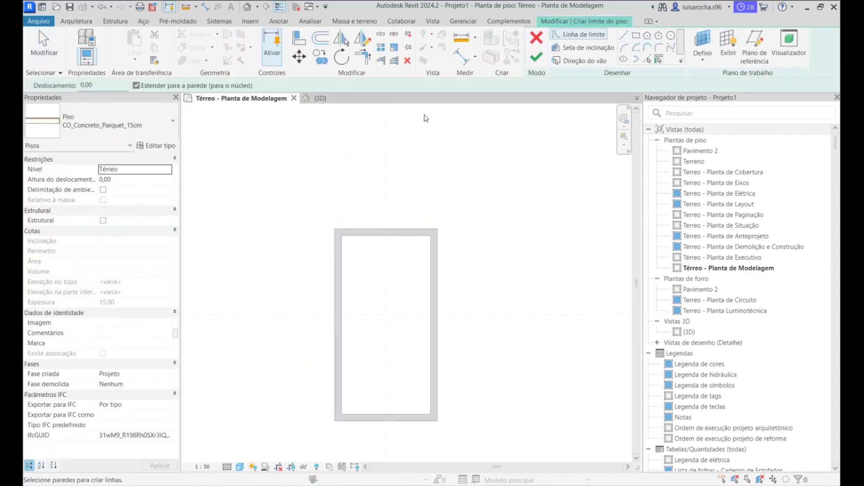
left_click(635, 39)
left_click(335, 230)
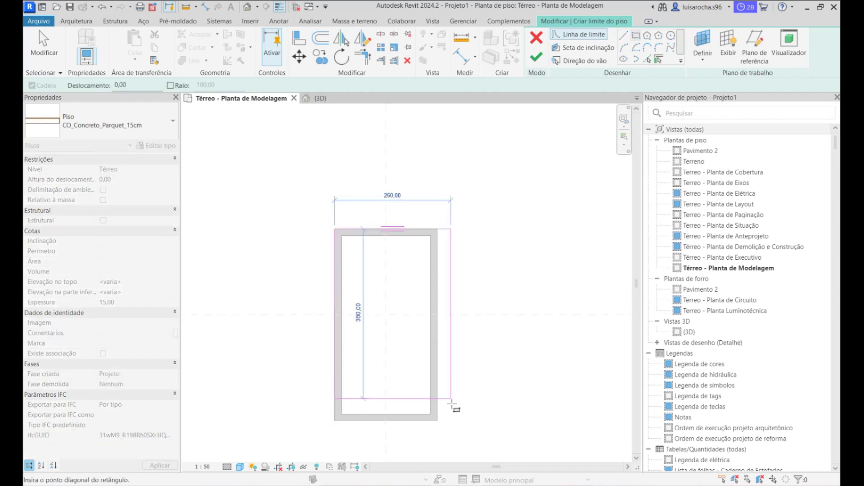
left_click(437, 421)
left_click(535, 57)
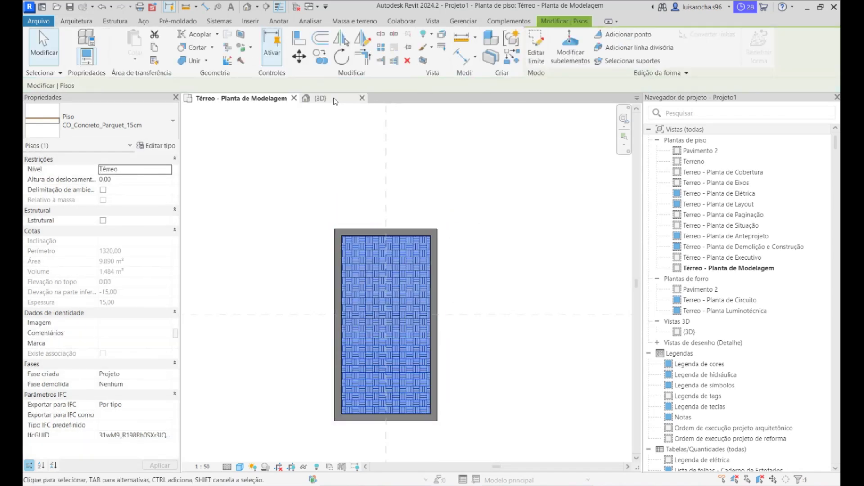
Open the 3D view and examine the room's walls and parquet floor from above.
left_click(315, 98)
scroll(540, 352, "up", 3)
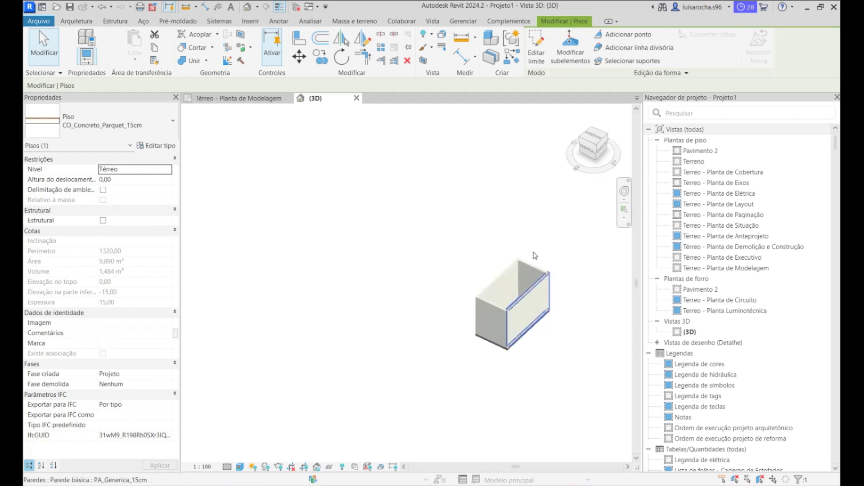
left_click(416, 277)
middle_click_drag(416, 277, 401, 338, "shift")
scroll(404, 253, "down", 2)
scroll(482, 403, "up", 2)
scroll(477, 398, "up", 4)
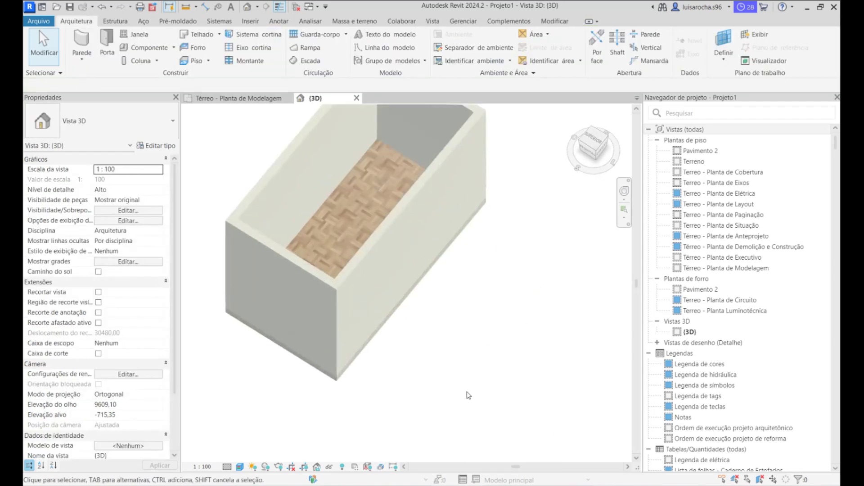
scroll(469, 395, "down", 4)
scroll(326, 346, "up", 4)
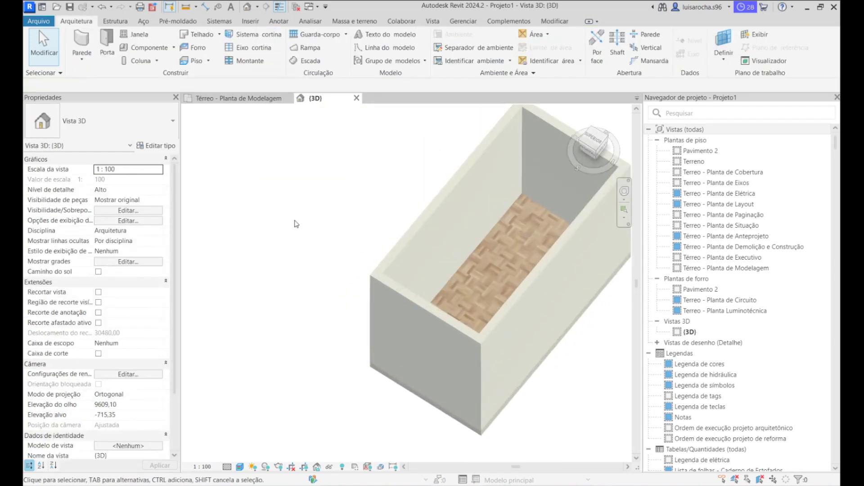
Paint the inner face of the room's long left wall with the rustic CO_Tijolo_Bloco_Ceramico brick material, searching for "rust".
key("p")
key("t")
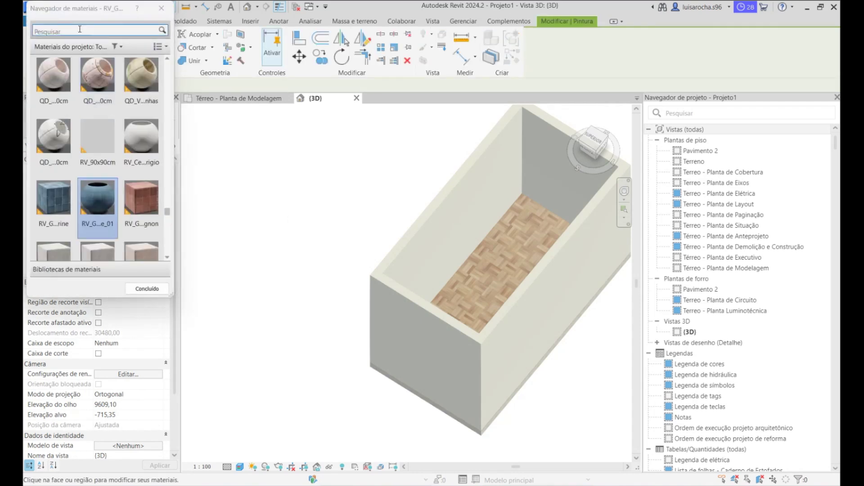
type("rust")
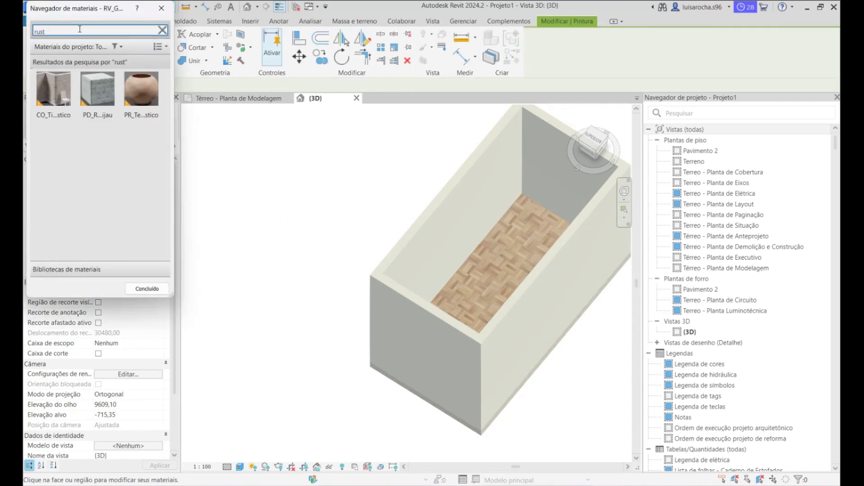
left_click(55, 104)
left_click(453, 214)
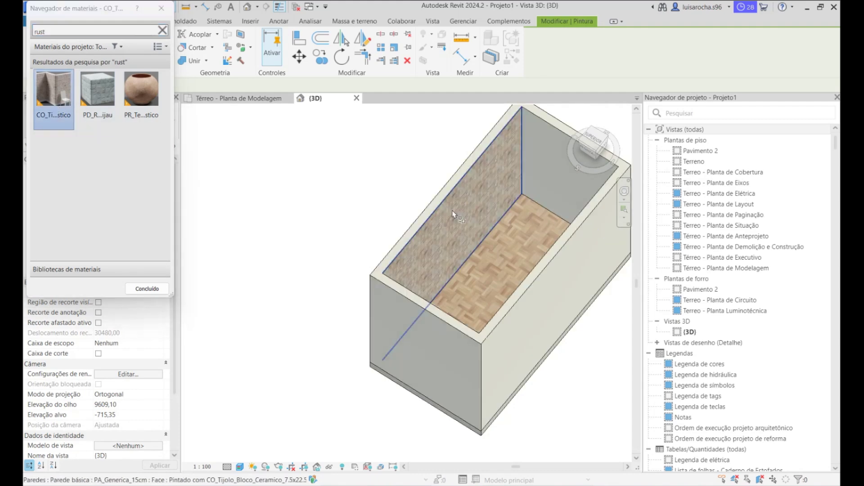
scroll(454, 214, "up", 5)
scroll(407, 277, "down", 3)
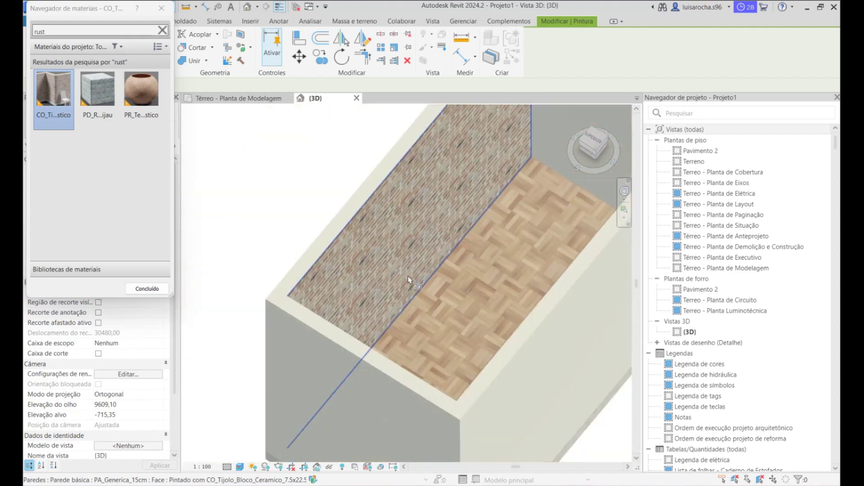
left_click(162, 292)
scroll(375, 227, "down", 3)
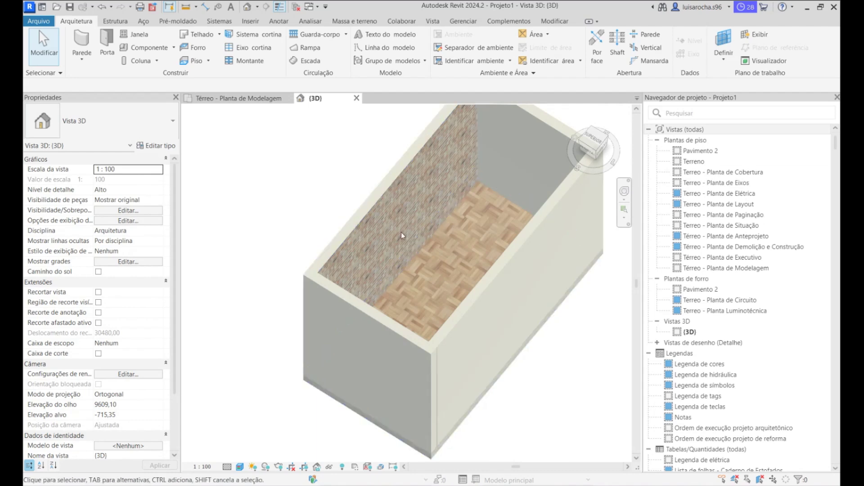
In the modelling floor plan, place a PO_Porta_Holandesa door in the upper wall, about 10 cm from the right wall's inner face.
left_click(236, 98)
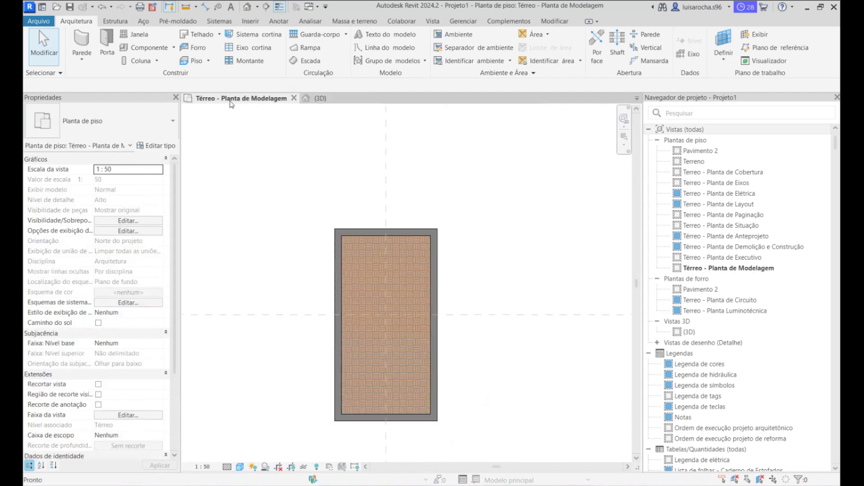
left_click(107, 45)
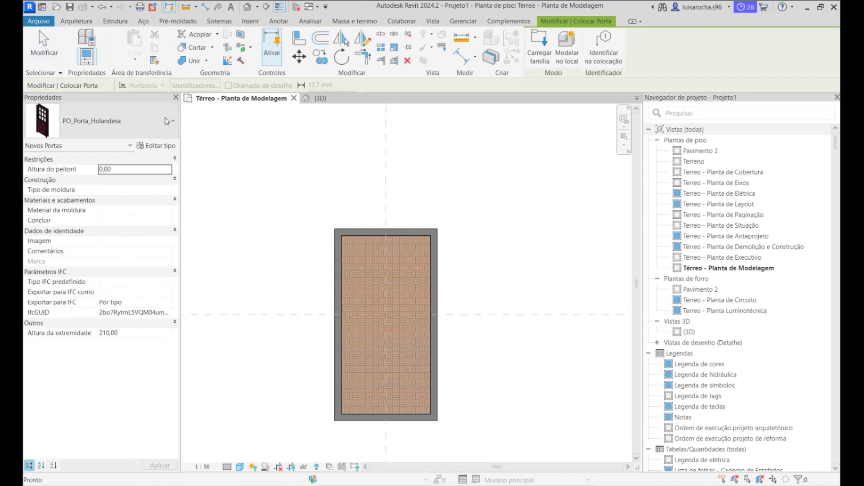
left_click(407, 232)
key("Escape")
scroll(430, 237, "up", 5)
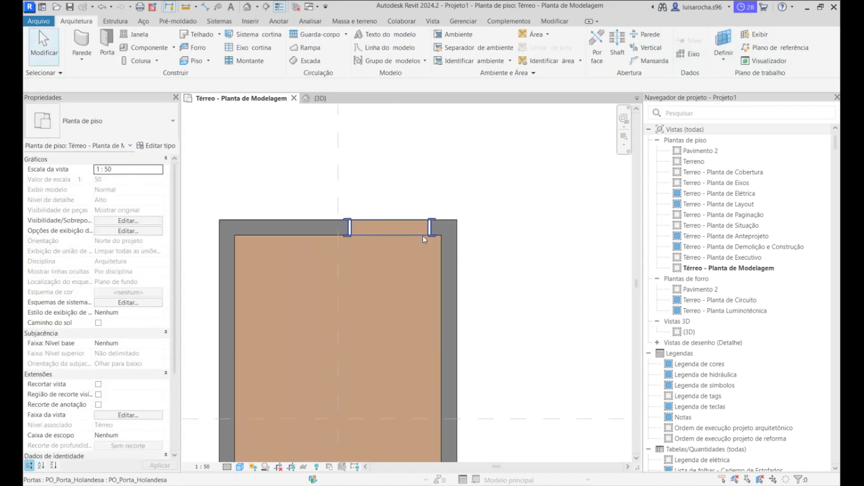
left_click(430, 237)
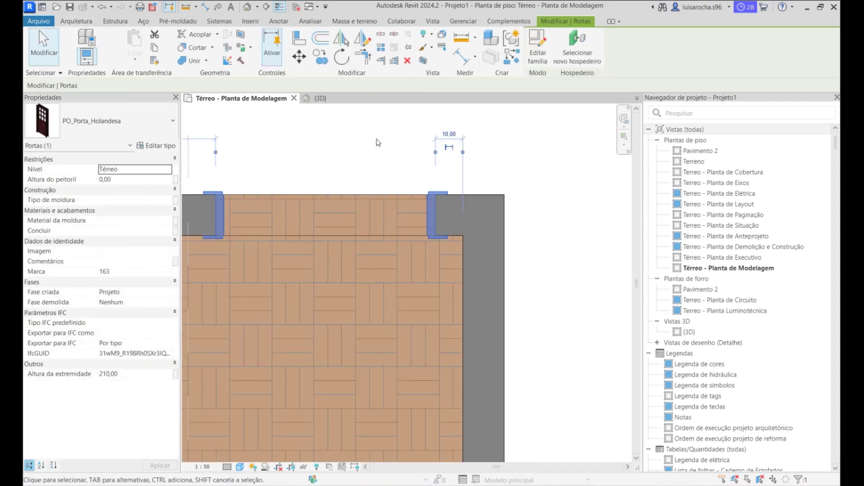
In the 3D view, change the Dutch door type's Material parameter to MA_Verde_Claro.
left_click(334, 102)
scroll(285, 314, "down", 2)
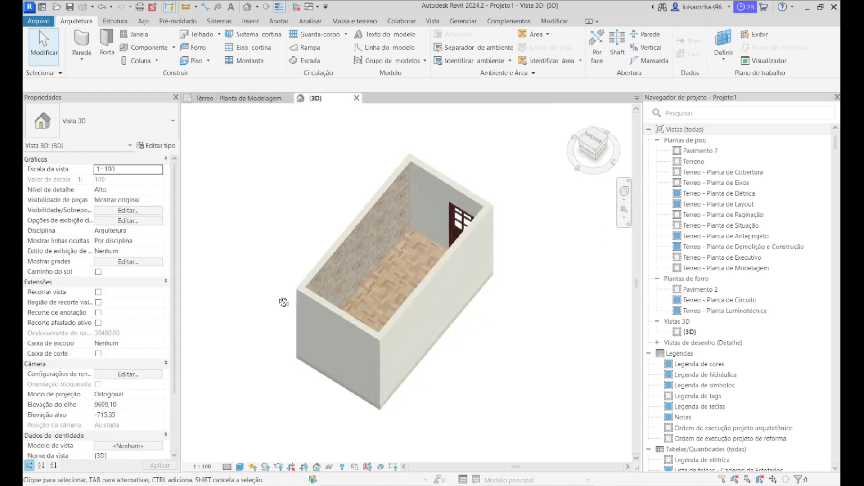
middle_click_drag(284, 301, 328, 341, "shift")
scroll(395, 156, "up", 8)
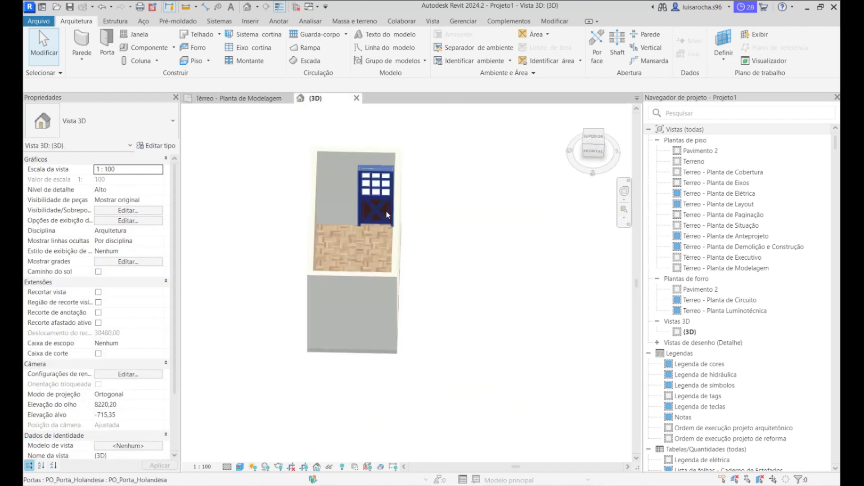
left_click(455, 268)
left_click(156, 145)
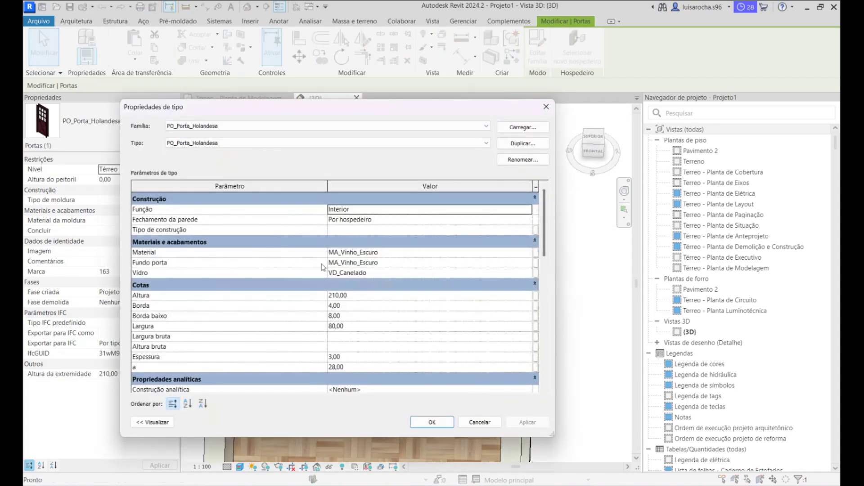
left_click(406, 253)
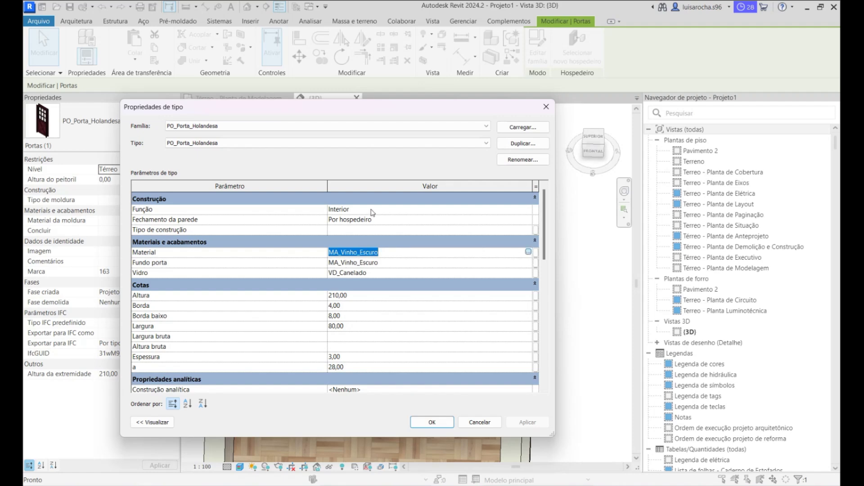
left_click(528, 251)
scroll(467, 196, "up", 3)
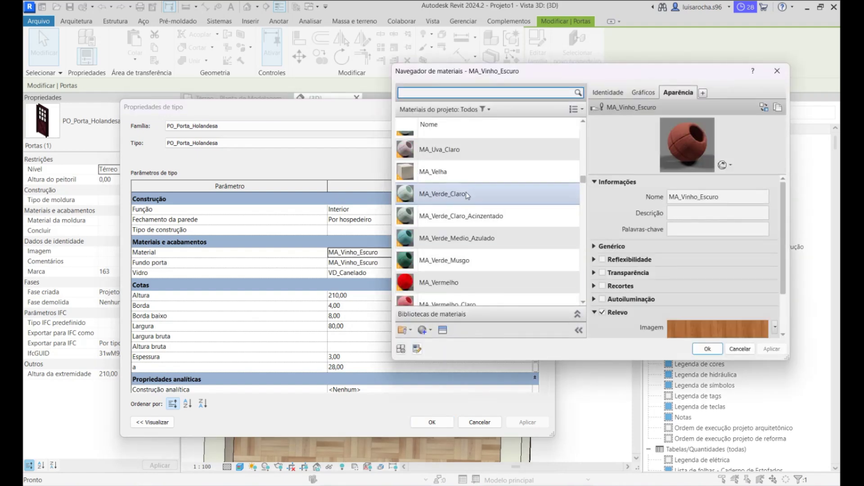
left_click(467, 195)
left_click(705, 348)
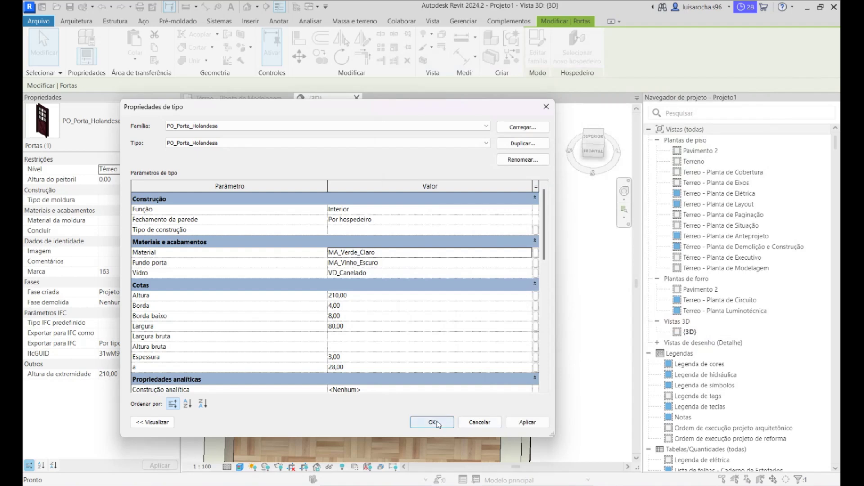
left_click(432, 422)
left_click(603, 291)
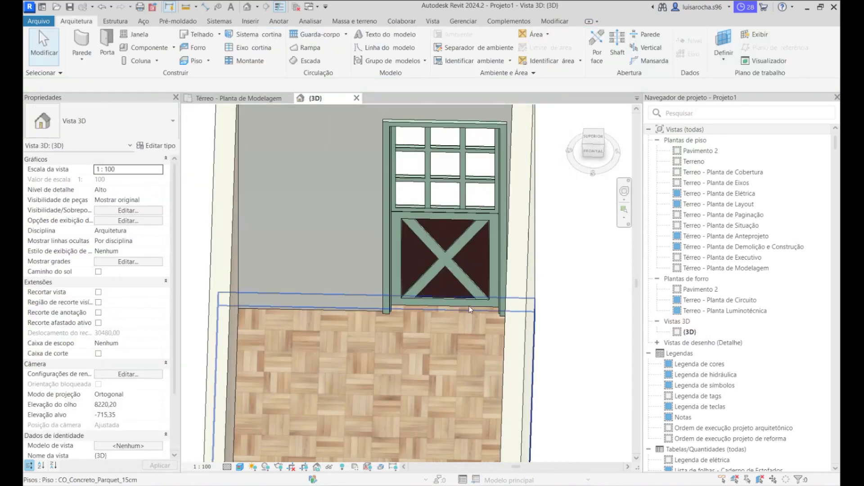
Apply the green material to the dark lower panel of the Dutch door through its type properties.
left_click(468, 305)
left_click(155, 145)
left_click(392, 253)
left_click(432, 422)
left_click(580, 315)
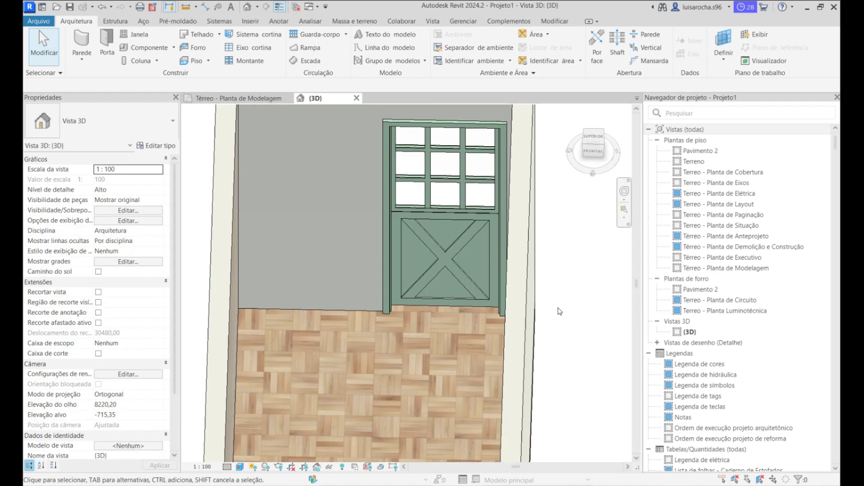
Undo the Dutch door's material changes and check the door in the floor plan and the 3D view.
left_click(110, 6)
left_click(121, 32)
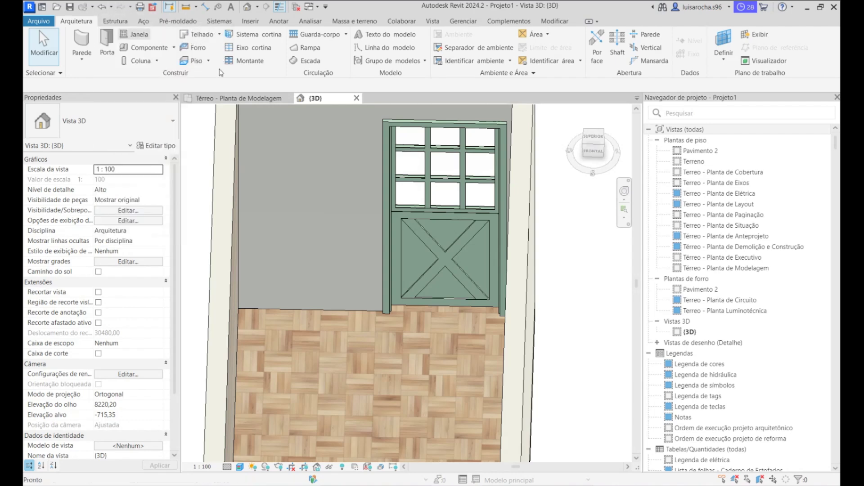
left_click(238, 98)
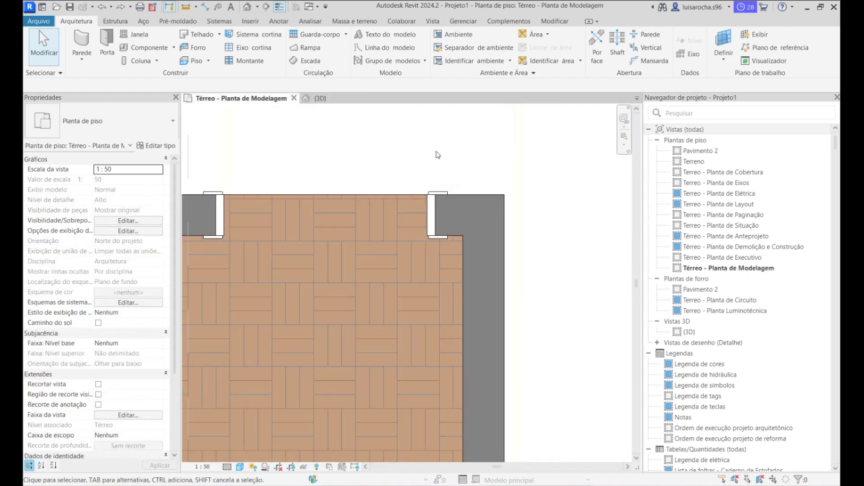
scroll(499, 117, "down", 2)
left_click(318, 96)
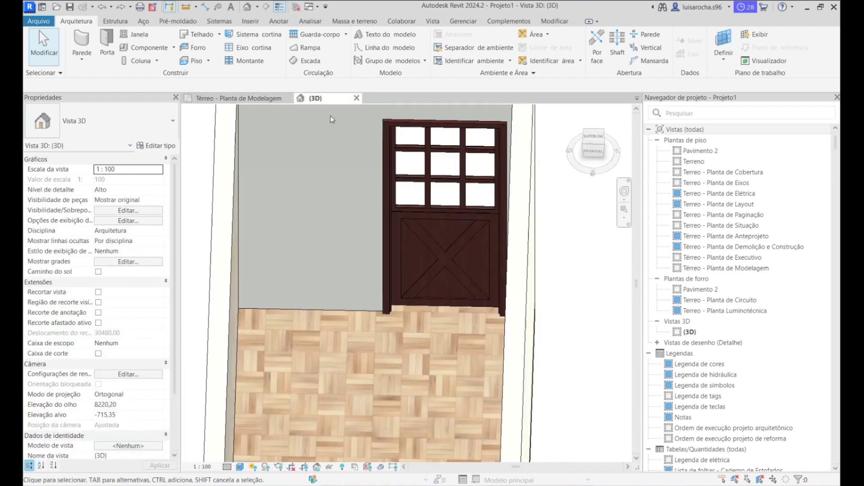
Reopen the default 3D view and try to orbit around the room model to see it from other sides.
scroll(408, 212, "down", 3)
middle_click_drag(289, 234, 390, 195, "shift")
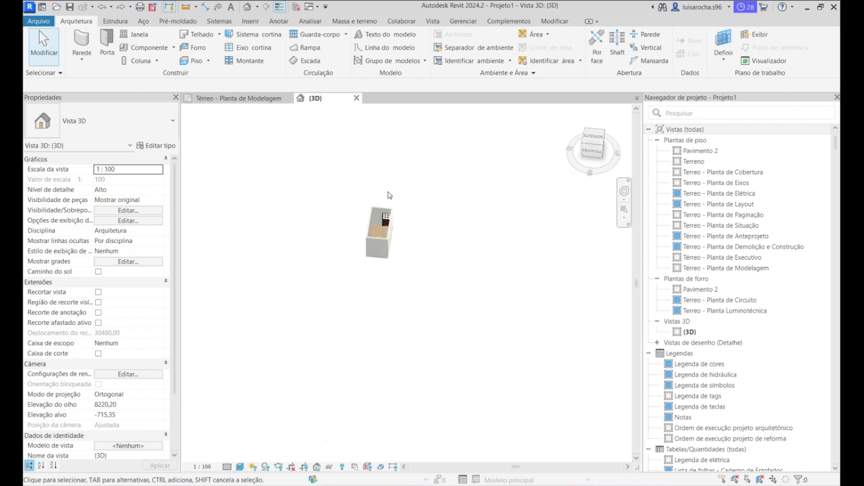
left_click(357, 98)
left_click(248, 9)
middle_click_drag(531, 318, 507, 317, "shift")
scroll(484, 323, "down", 3)
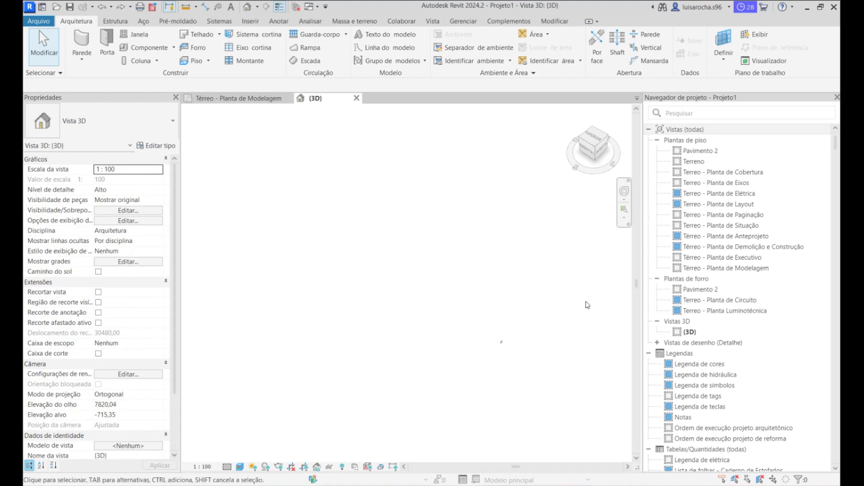
middle_click_drag(425, 286, 489, 255, "shift")
scroll(418, 225, "up", 6)
middle_click_drag(415, 259, 441, 265, "shift")
scroll(429, 263, "down", 3)
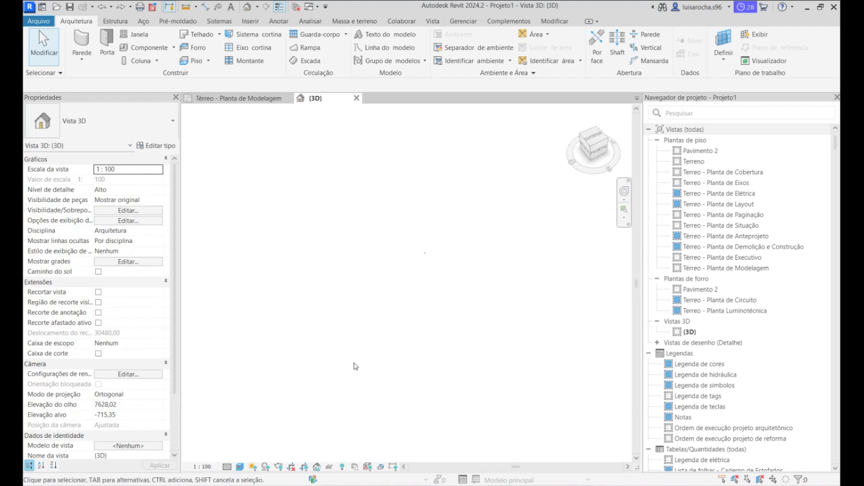
left_click_drag(299, 214, 350, 284)
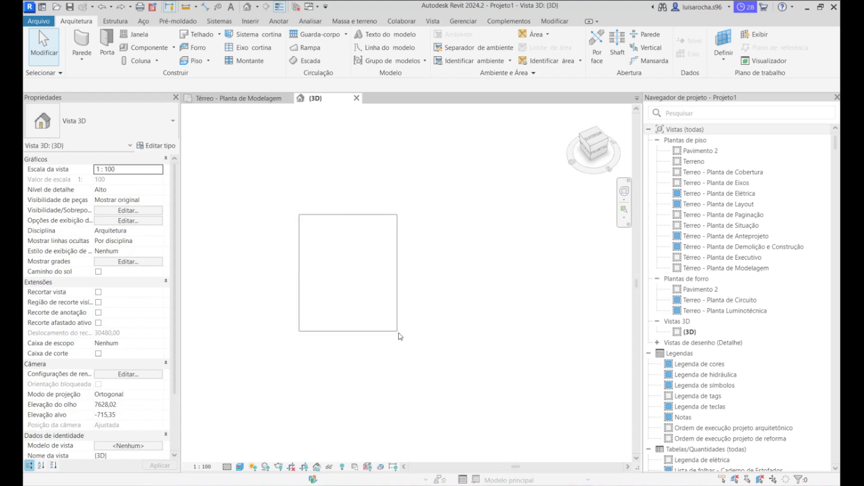
left_click_drag(400, 336, 400, 336)
left_click(456, 232)
scroll(477, 213, "up", 2)
Use the full navigation wheel to centre the 3D orbit on the room and view it from the door side.
left_click(624, 201)
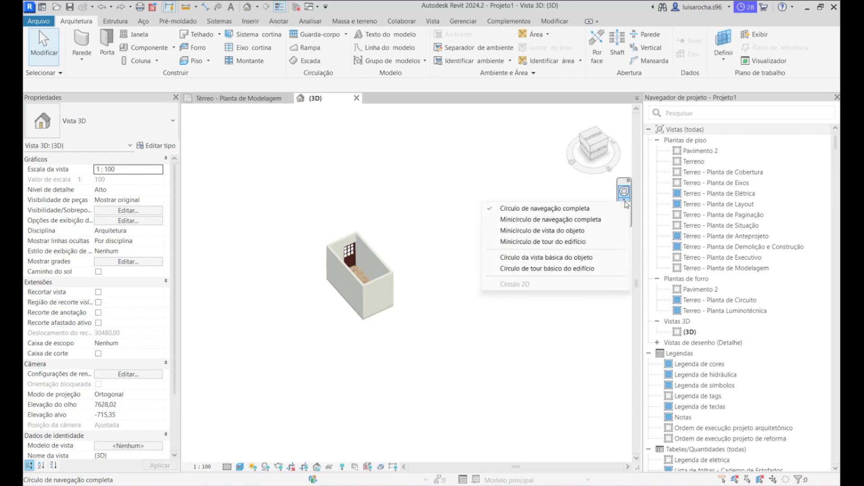
left_click(543, 208)
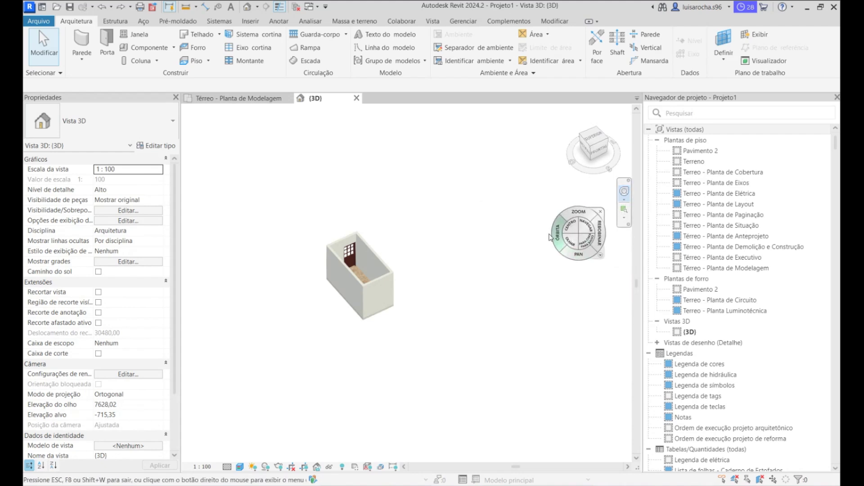
left_click(594, 204)
left_click(367, 275)
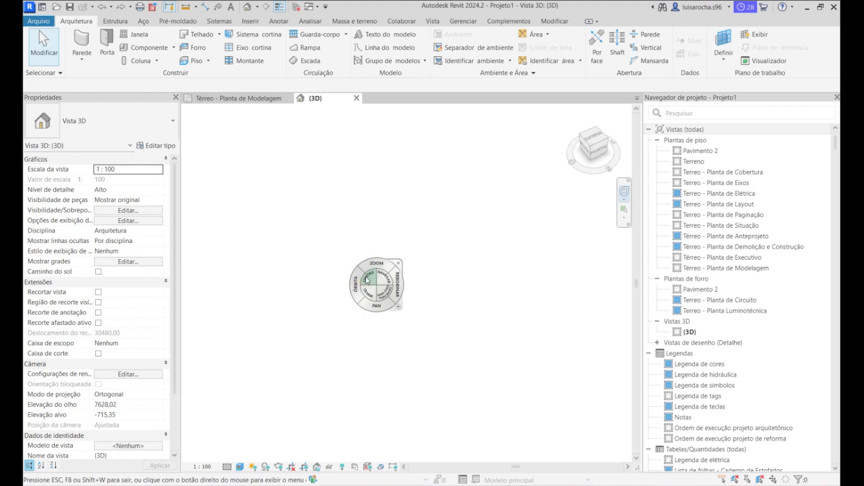
mouse_move(389, 247)
left_mouse_down()
mouse_move(342, 279)
mouse_move(270, 293)
mouse_move(407, 316)
mouse_move(551, 280)
mouse_move(405, 252)
left_mouse_up()
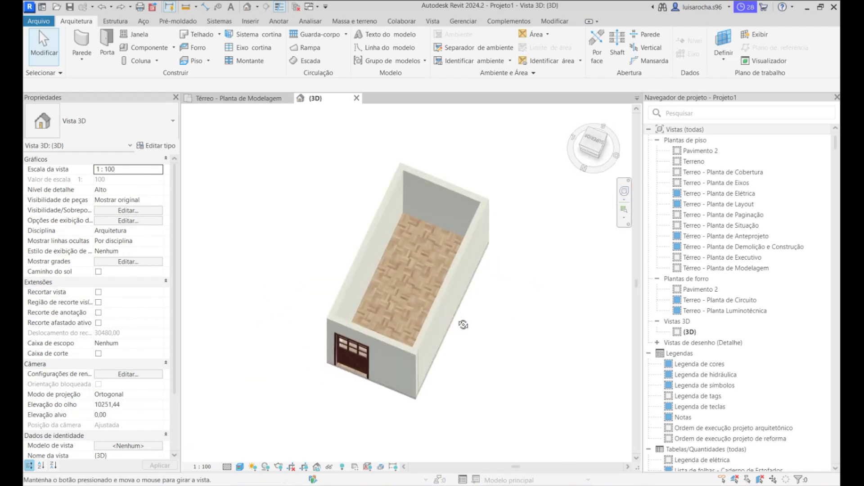
Place horizontal MP_Rodape_10cm wall sweeps along the inner faces of the room's long wall and the end wall opposite the door.
scroll(396, 270, "up", 4)
scroll(255, 197, "down", 2)
left_click(85, 63)
left_click(101, 143)
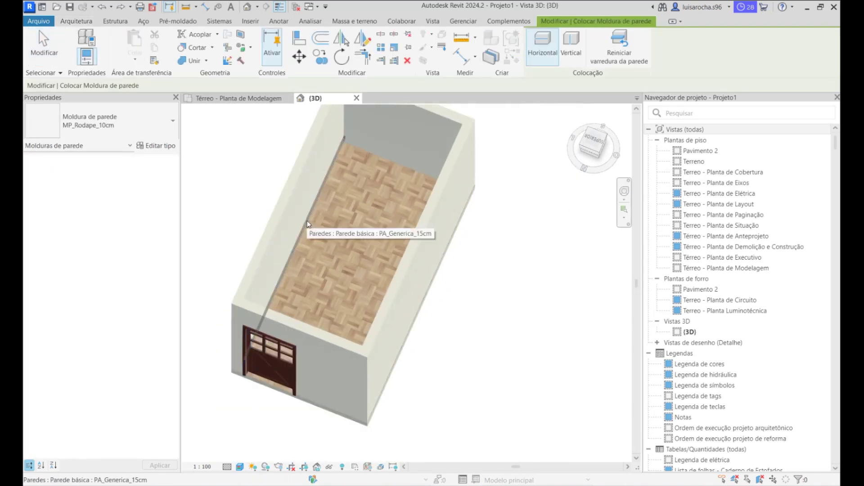
left_click(308, 223)
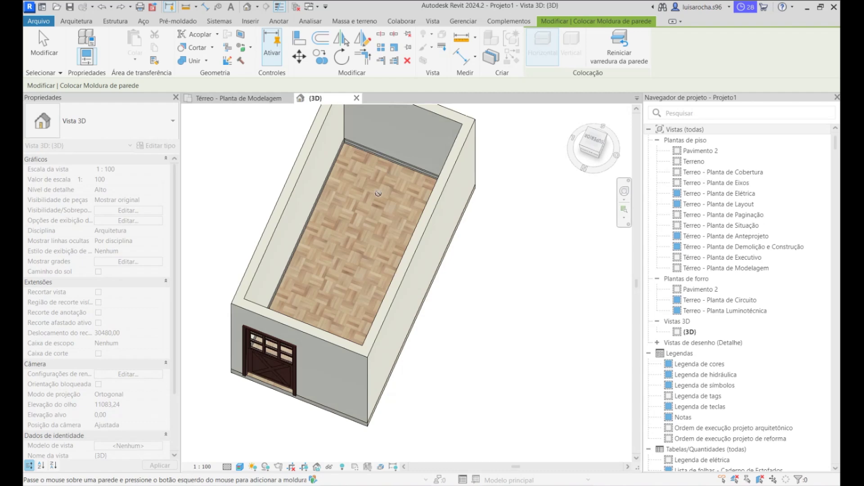
key("Escape")
Set the placed baseboard's level offset to 0.
middle_click_drag(357, 183, 600, 258, "shift")
scroll(444, 232, "down", 3)
middle_click_drag(393, 295, 314, 245, "shift")
scroll(362, 259, "up", 3)
left_click(346, 231)
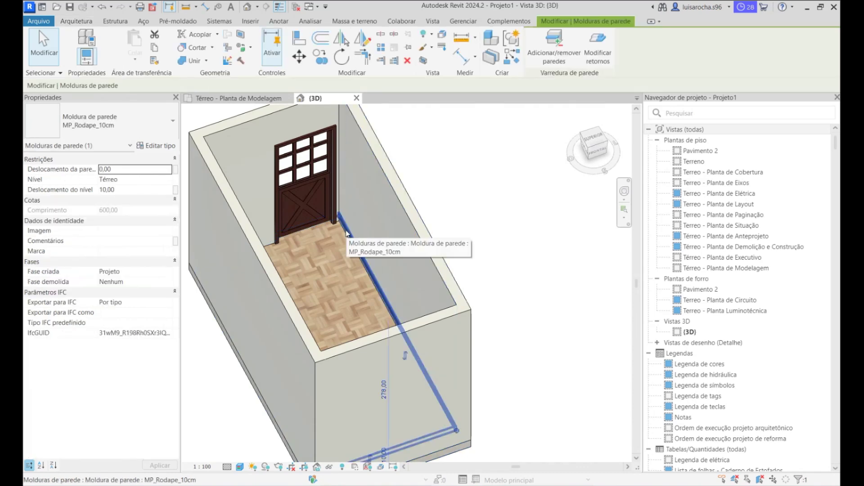
left_click(125, 191)
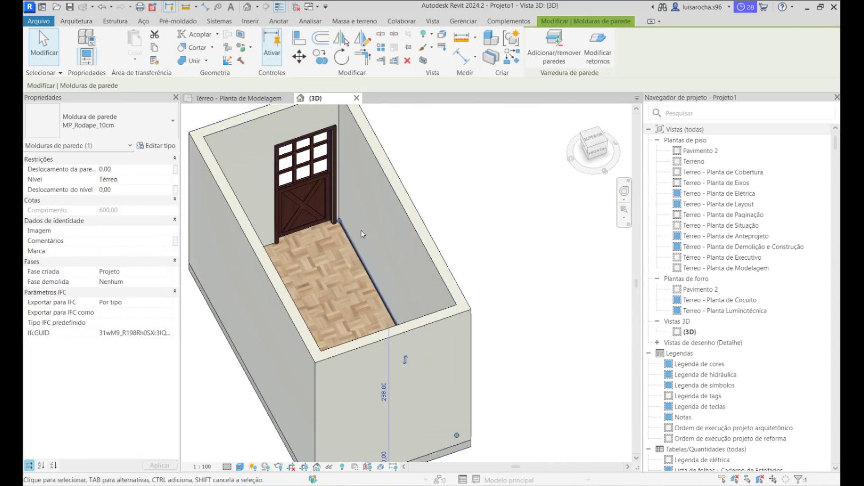
scroll(361, 230, "up", 4)
key("Escape")
Create a similar MP_Rodape_10cm baseboard on the inner face of the wall with the Dutch door.
left_click(351, 227)
key("c")
key("s")
scroll(307, 234, "down", 4)
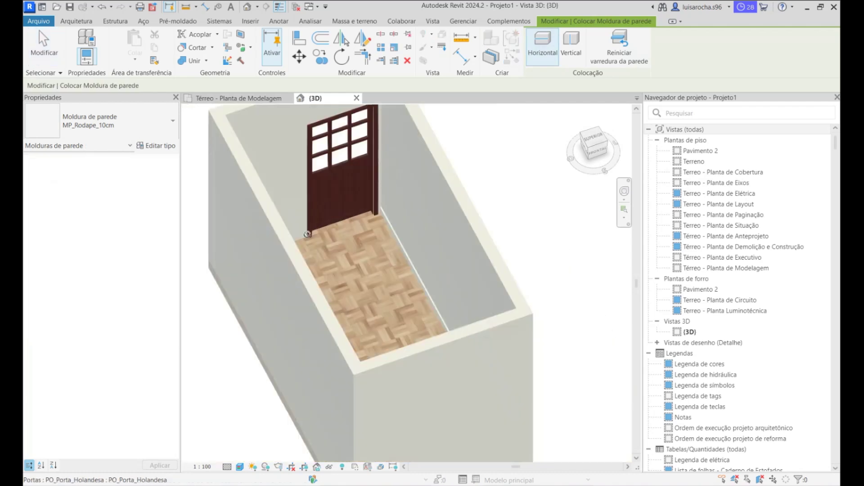
left_click(303, 238)
key("Escape")
key("Escape")
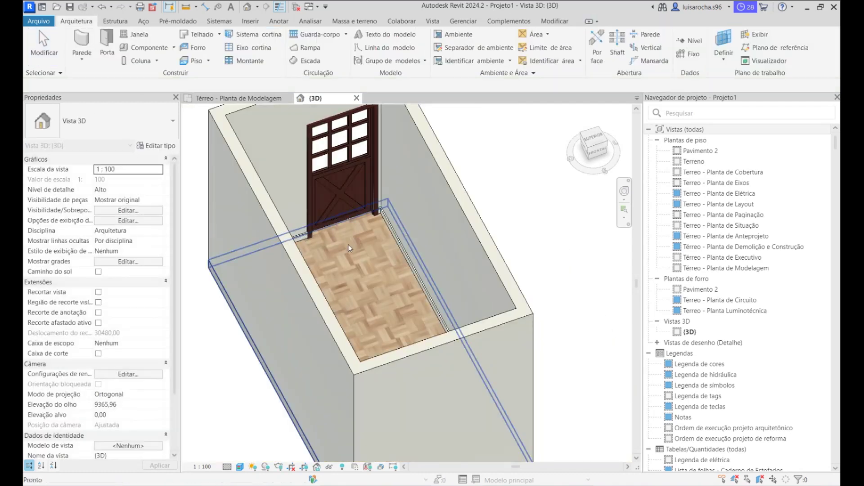
Adjust the ends of the door wall's baseboard to meet the Dutch door's frame on both sides.
scroll(368, 224, "up", 4)
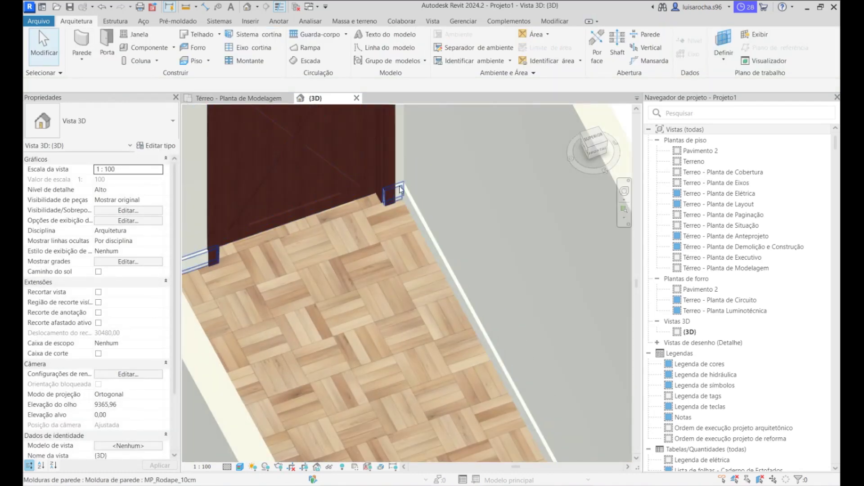
left_click(400, 191)
scroll(364, 212, "up", 2)
left_click_drag(362, 202, 389, 192)
scroll(447, 183, "down", 3)
scroll(446, 182, "down", 3)
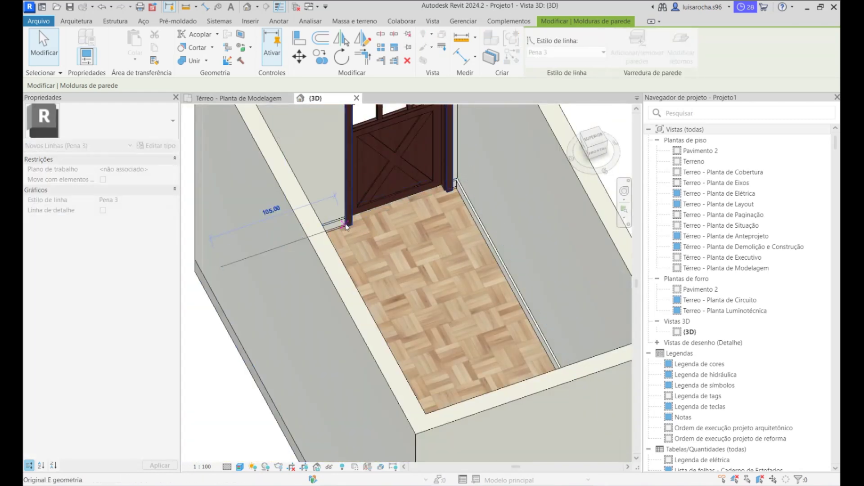
key("Escape")
scroll(391, 239, "down", 2)
middle_click_drag(391, 239, 301, 265, "shift")
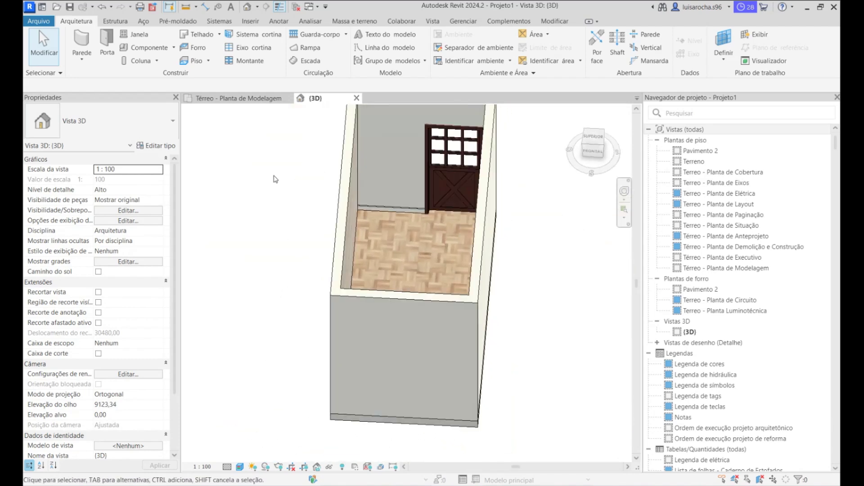
left_click(239, 98)
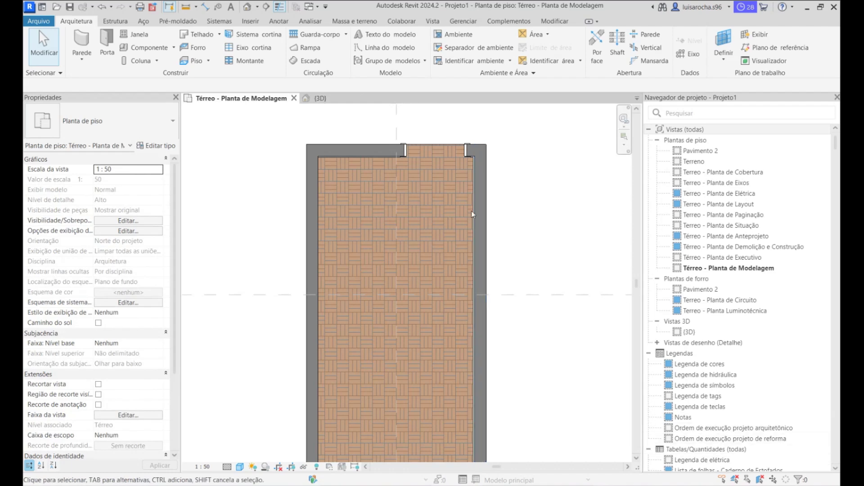
scroll(401, 148, "down", 3)
left_click(366, 194)
key("Escape")
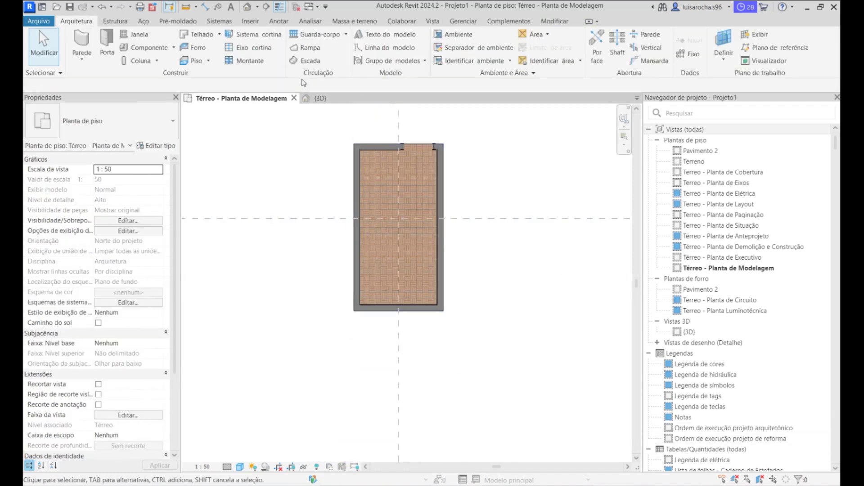
left_click(317, 98)
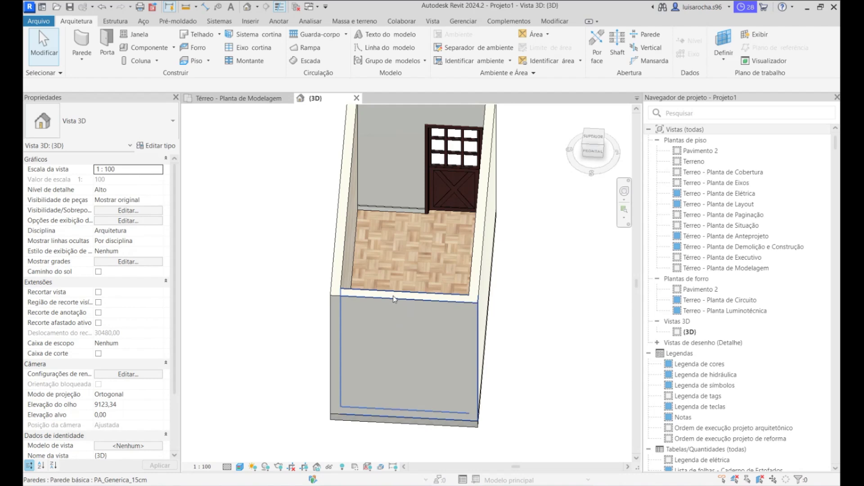
Edit the parquet floor's boundary in plan, aligning and locking its lines to the outer wall faces, and finish the sketch.
left_click(369, 407)
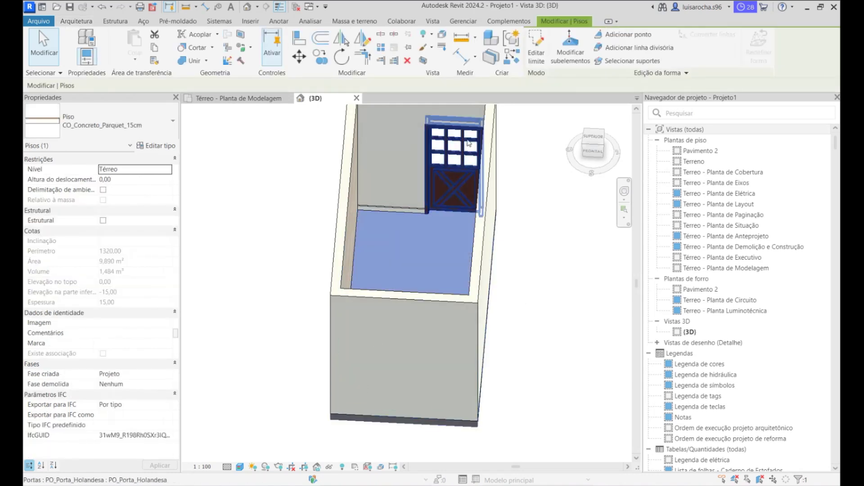
left_click(528, 43)
left_click(238, 98)
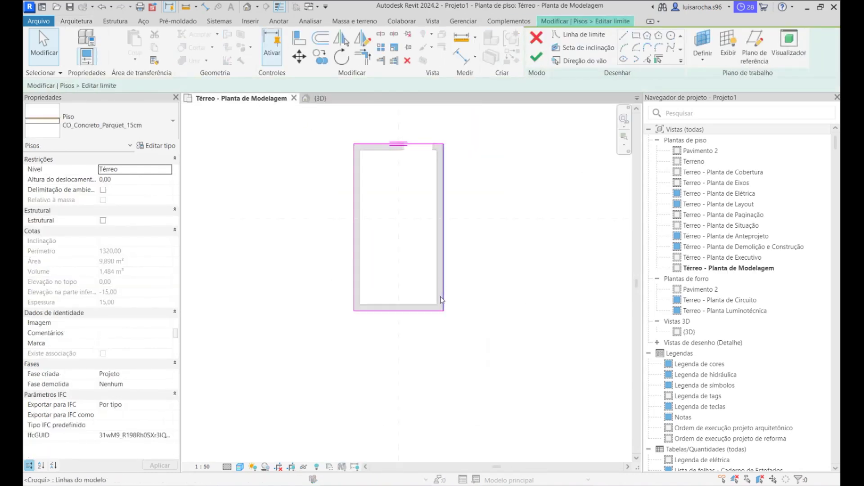
left_click(390, 311)
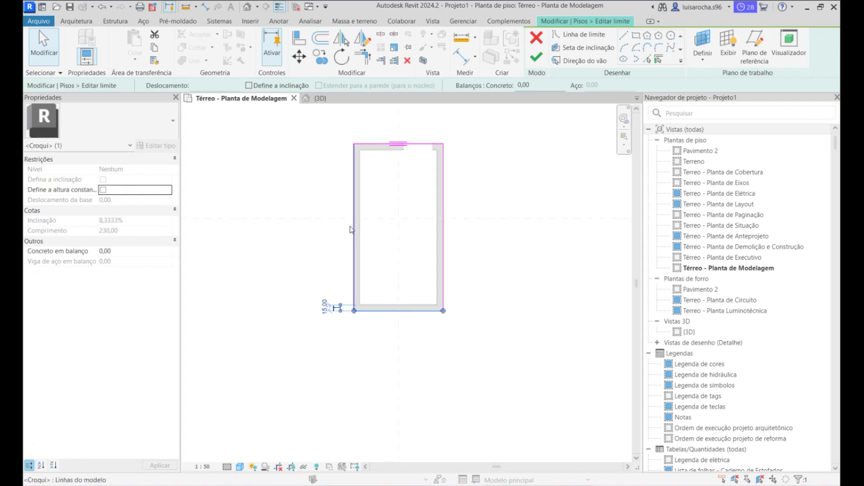
left_click(306, 212)
key("a")
key("l")
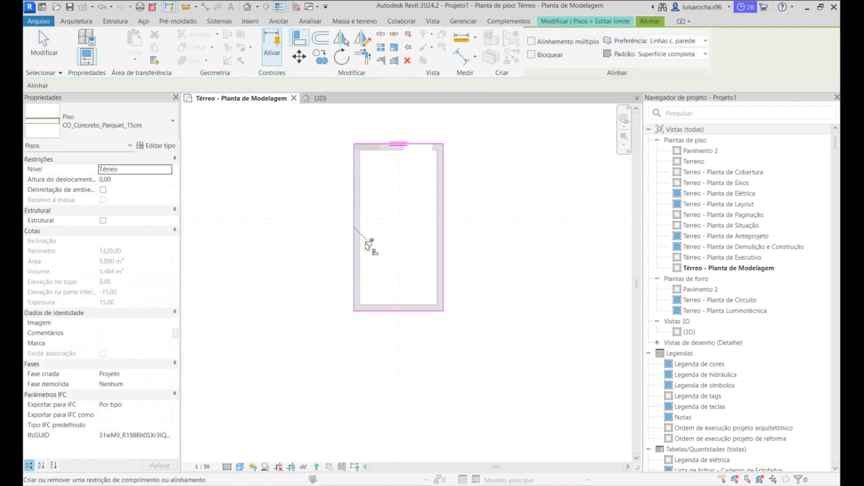
left_click(401, 163)
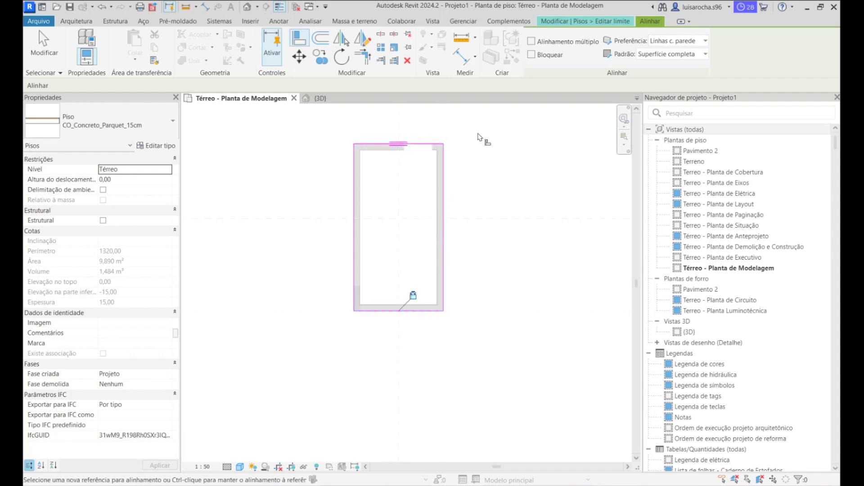
left_click(549, 23)
left_click(532, 61)
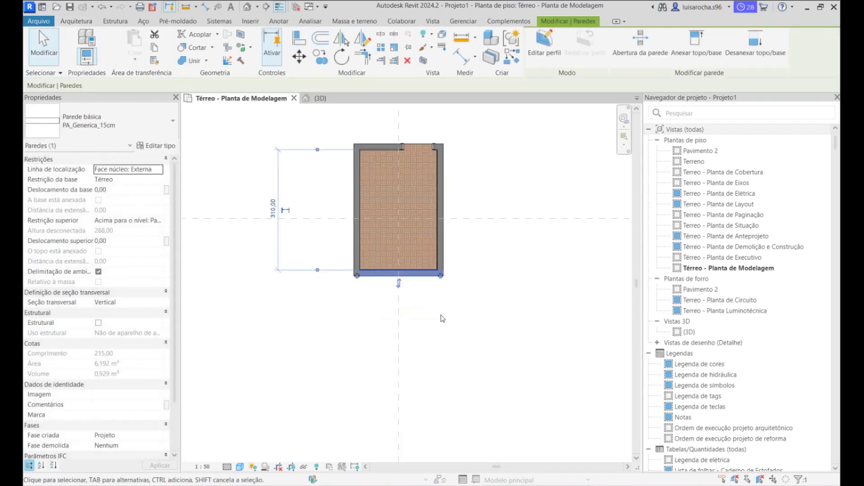
left_click(455, 310)
Create an automatic FR_Gesso ceiling inside the room's walls.
left_click(194, 48)
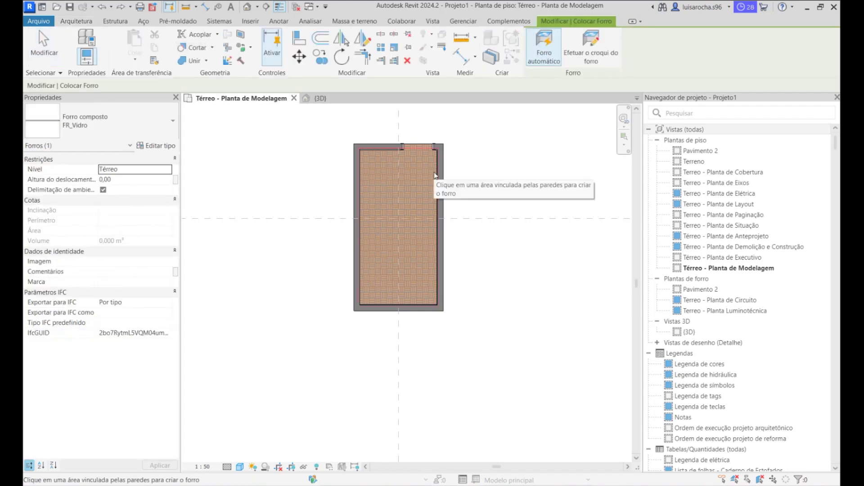
left_click(128, 112)
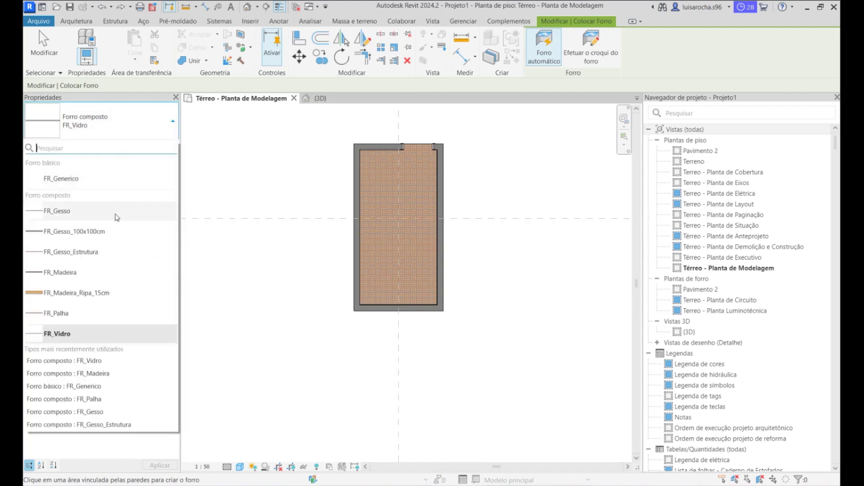
left_click(86, 210)
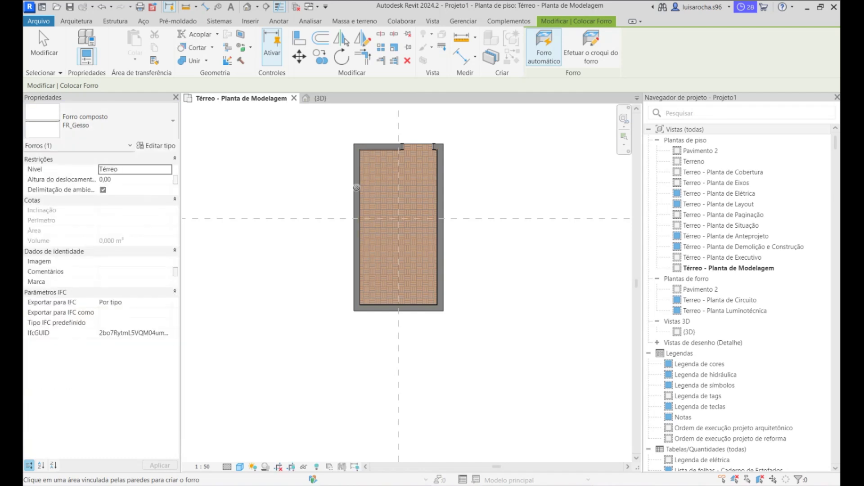
left_click(363, 182)
key("Escape")
key("Escape")
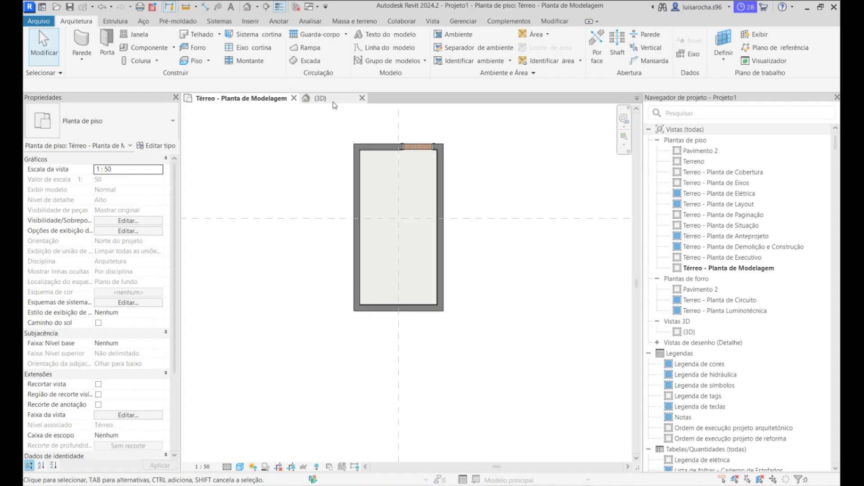
In the 3D view, set the FR_Gesso ceiling's level to Forro térreo.
left_click(315, 98)
left_click(359, 218)
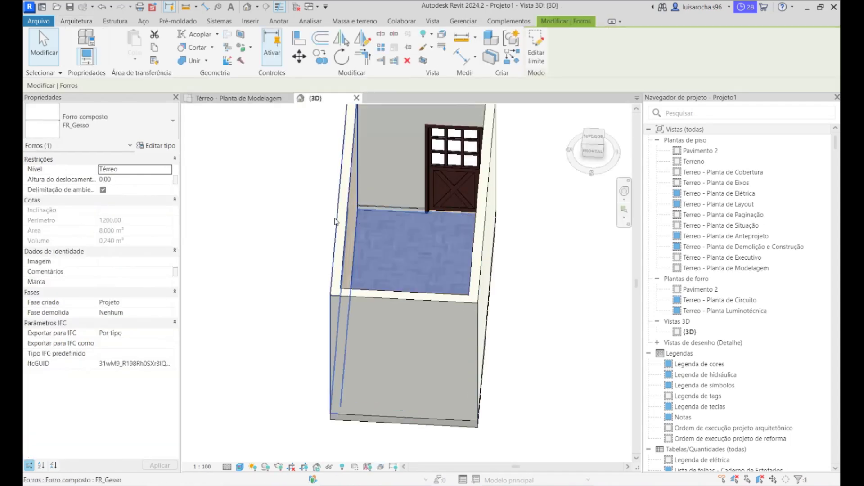
left_click(158, 145)
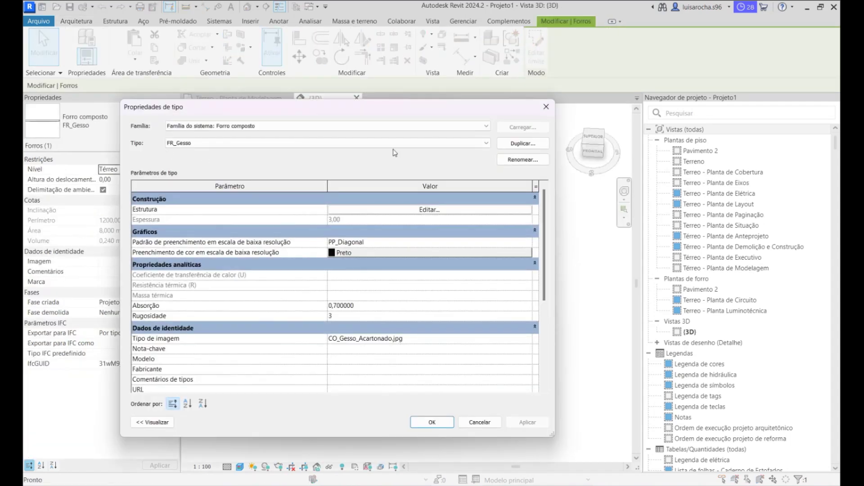
left_click(545, 107)
left_click(174, 170)
left_click(143, 188)
left_click(264, 181)
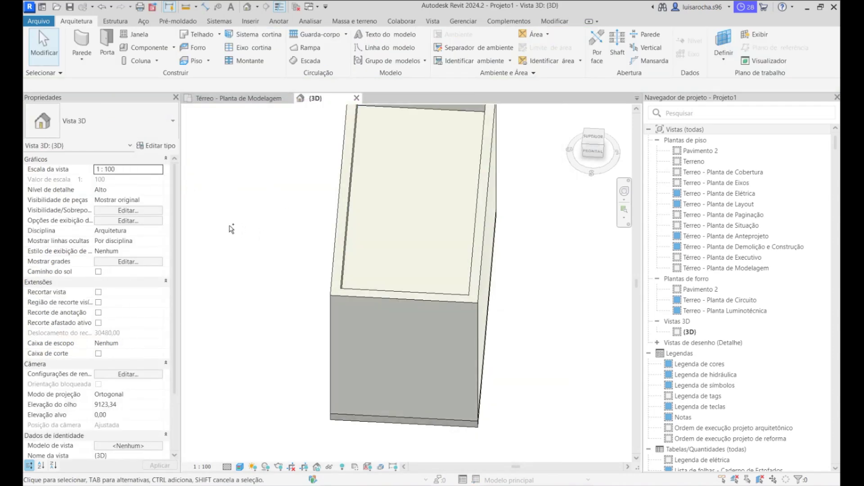
In the Térreo modeling plan, sketch a narrow rectangular FR_Madeira_Ripa_15cm ceiling strip spanning between the two side walls near the door.
left_click(266, 98)
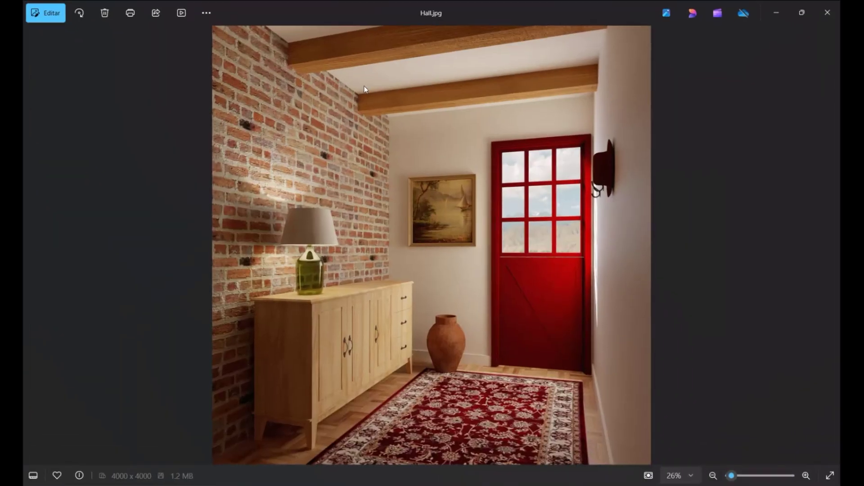
left_click(776, 12)
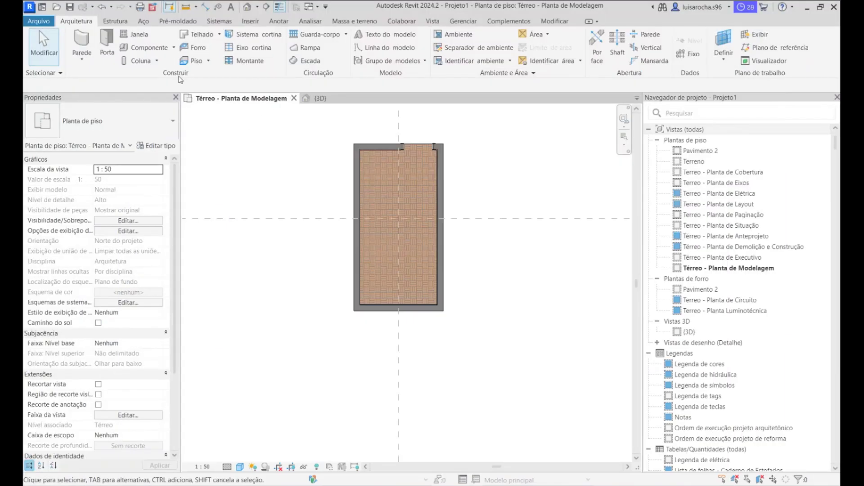
left_click(197, 47)
left_click(112, 120)
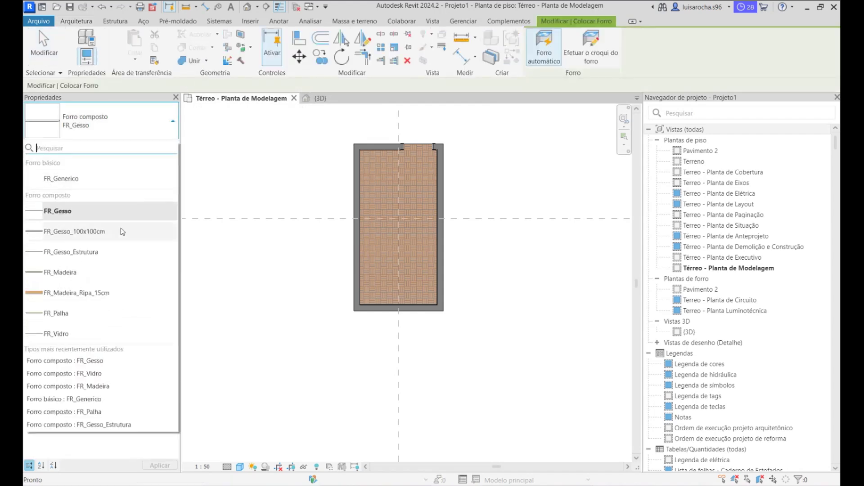
left_click(98, 293)
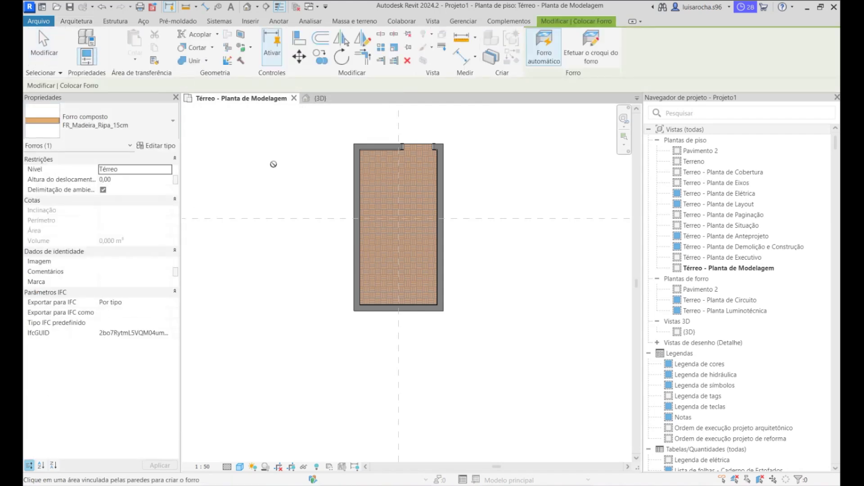
left_click(580, 54)
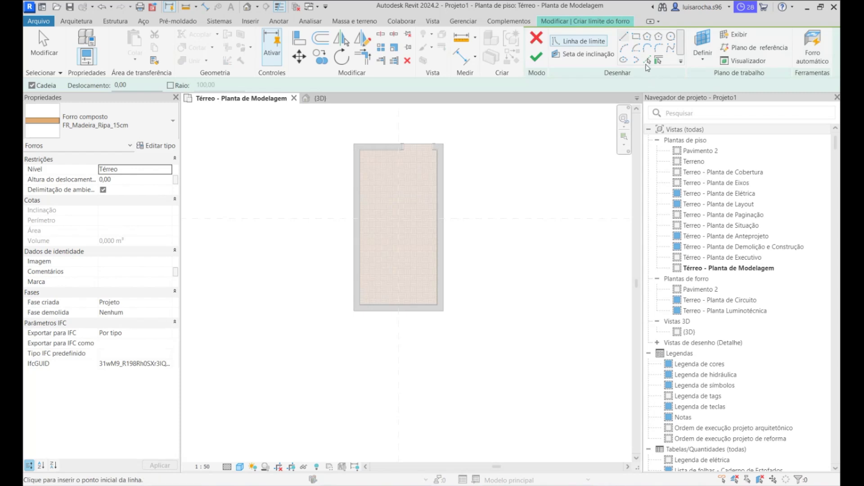
left_click(636, 37)
scroll(416, 142, "up", 3)
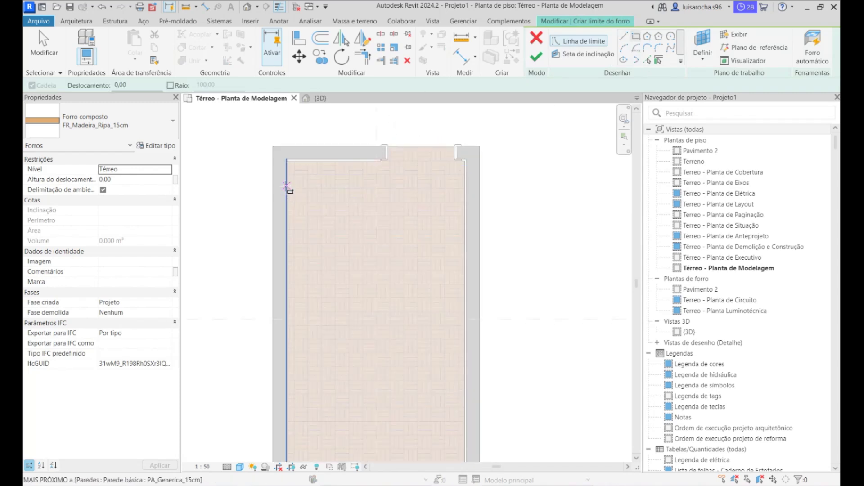
left_click(287, 186)
left_click(467, 214)
Set the strip's distance from the door wall to 50 cm and its width to 15 cm.
left_click(255, 169)
type("50")
key("Return")
left_click(314, 216)
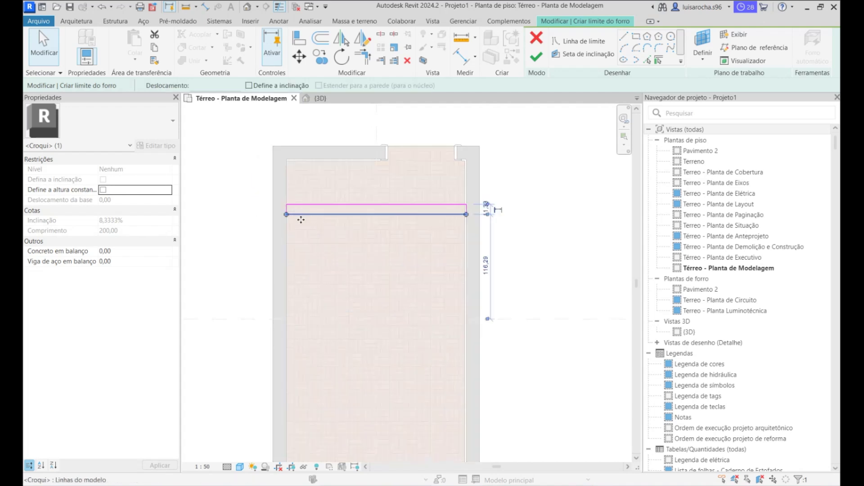
scroll(476, 210, "up", 4)
left_click(493, 206)
type("15")
key("Return")
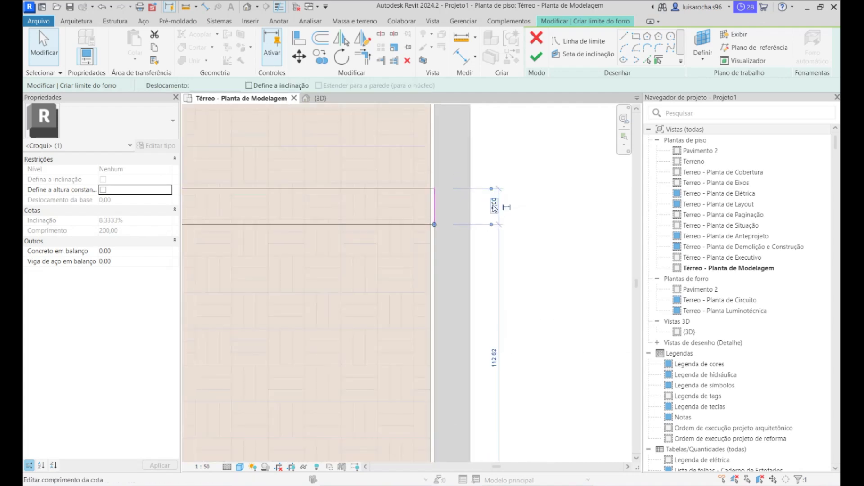
Copy the strip outline five times at 65 cm intervals toward the wall opposite the door and finish the ceiling sketch.
scroll(506, 189, "down", 4)
left_click(401, 192)
left_click(400, 189)
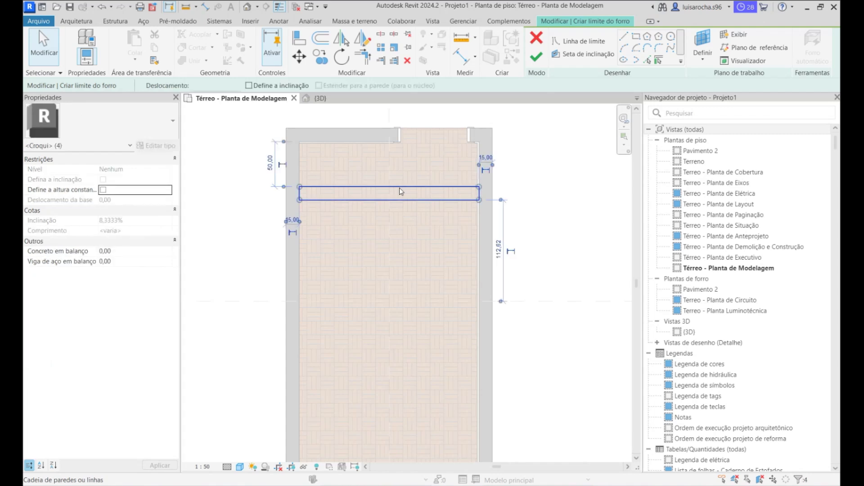
left_click(320, 56)
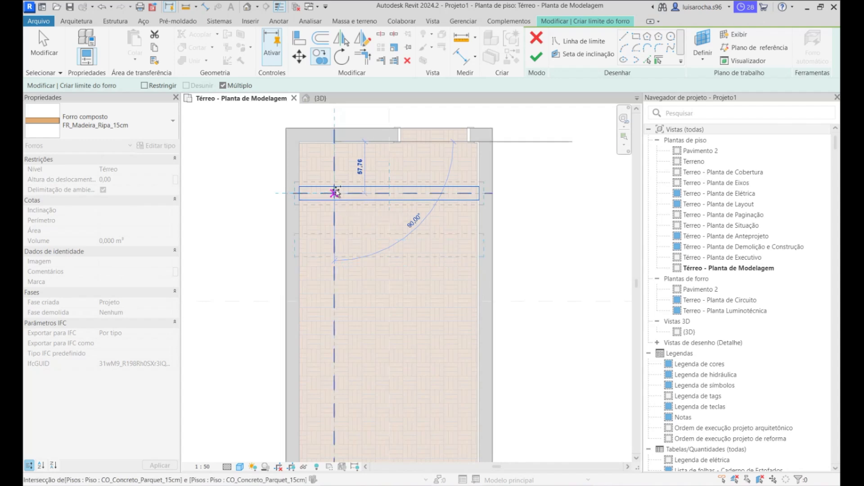
scroll(336, 197, "down", 3)
type("65")
key("Return")
type("65")
key("Return")
type("65")
key("Return")
type("65")
key("Return")
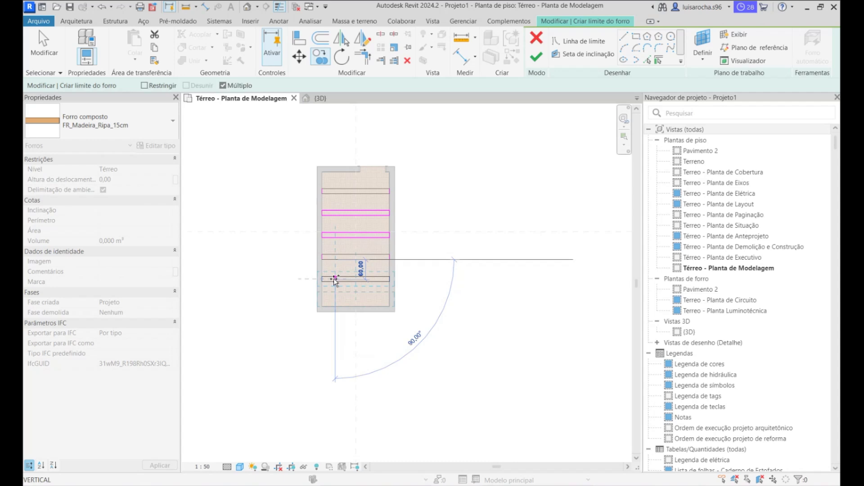
type("654")
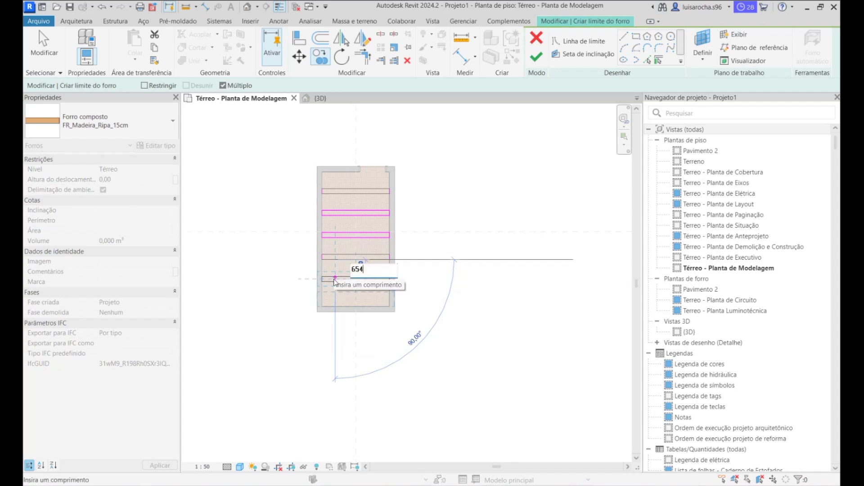
key("Return")
key("Escape")
key("Escape")
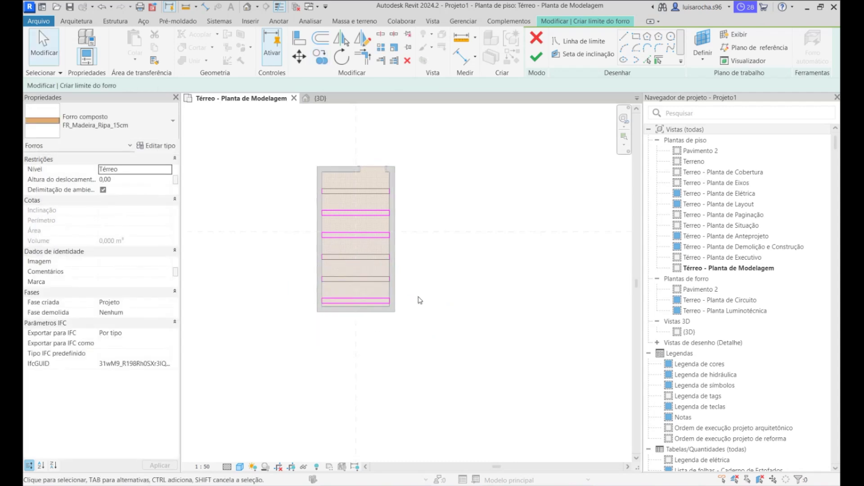
scroll(314, 284, "up", 3)
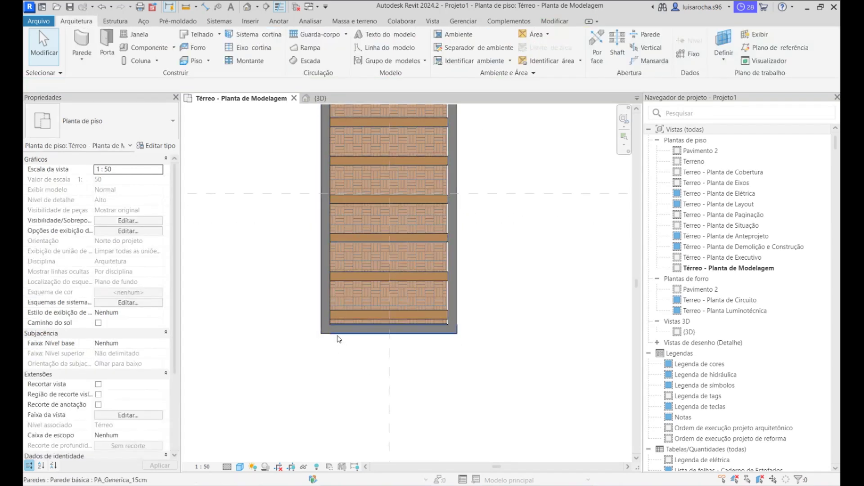
Edit the wooden ceiling's boundary, delete the strip closest to the wall opposite the door, and finish the sketch.
scroll(339, 338, "down", 2)
left_click(367, 322)
left_click(536, 48)
left_click(367, 322)
key("Delete")
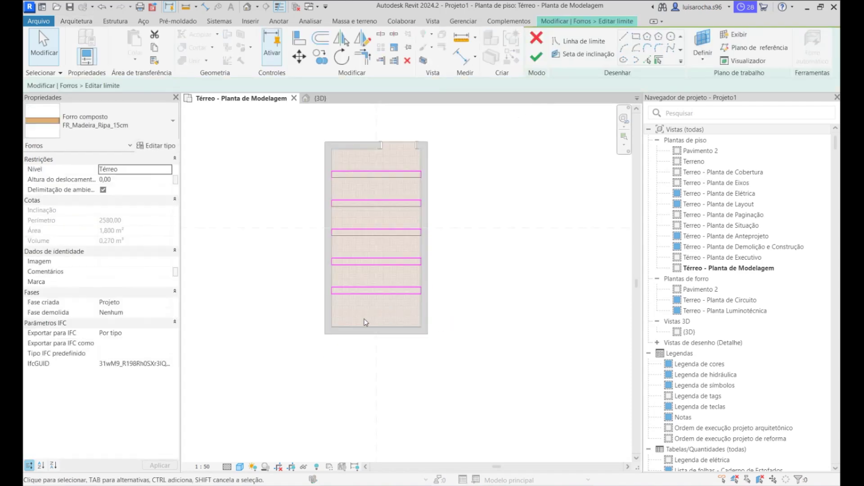
left_click(534, 58)
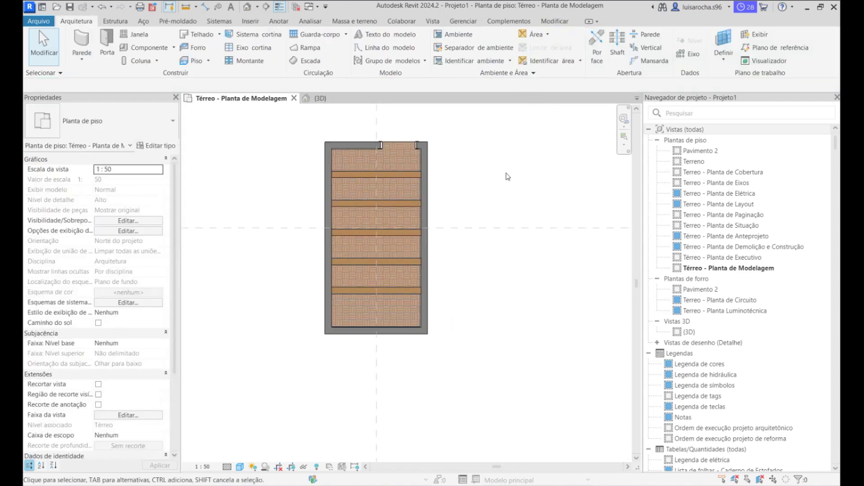
Set the level of the FR_Madeira_Ripa_15cm beams to Forro térreo.
left_click(315, 98)
left_click(239, 98)
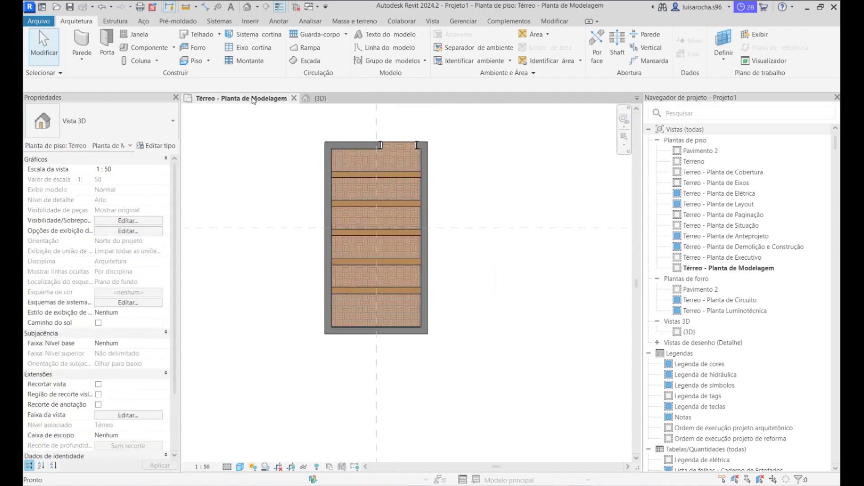
left_click(329, 178)
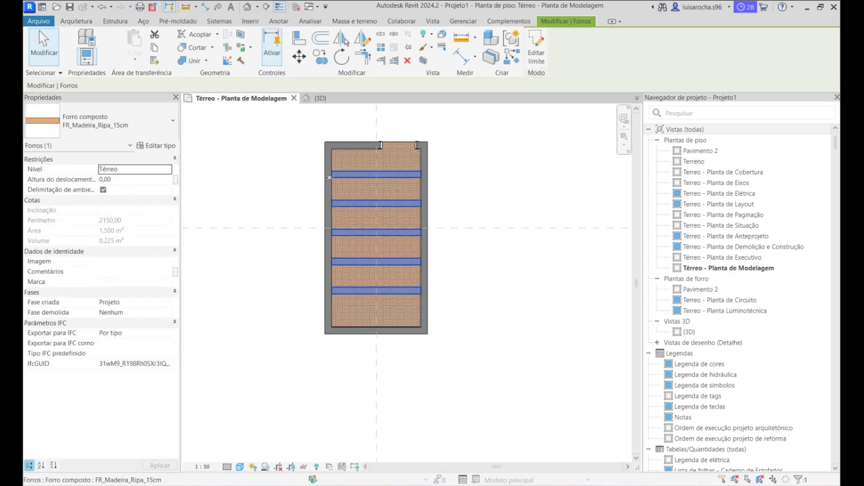
left_click(169, 173)
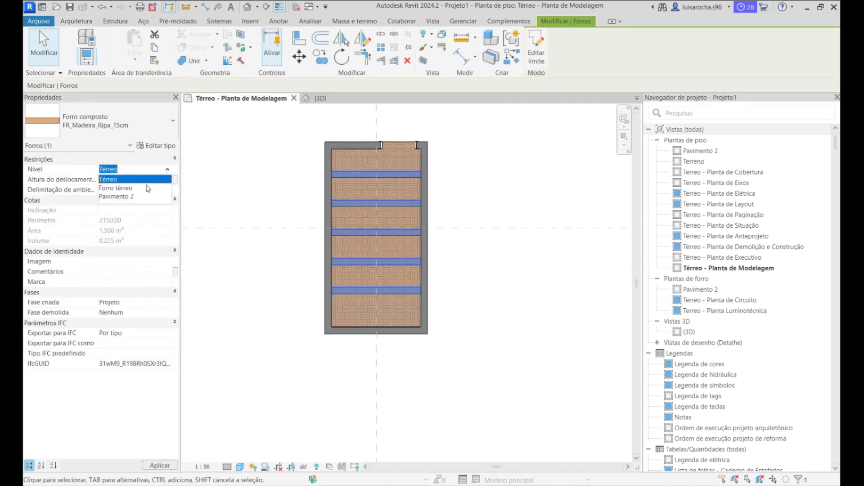
left_click(125, 189)
left_click(237, 155)
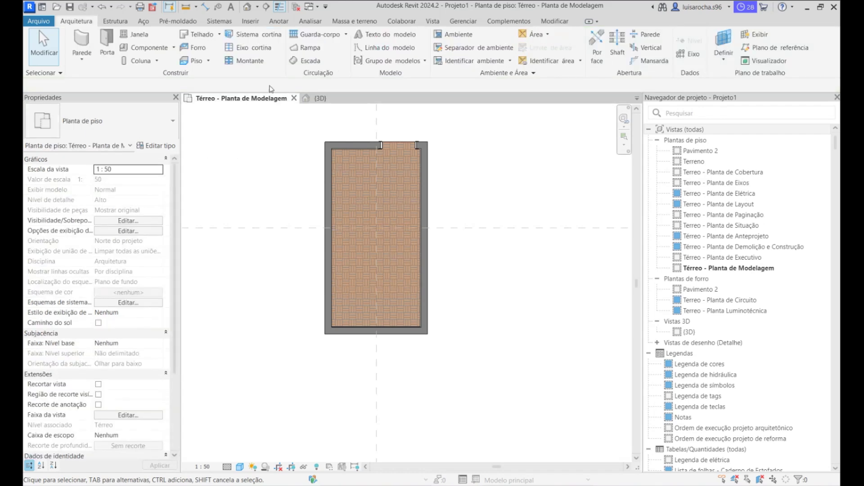
Create a camera view from the wall opposite the door, looking toward the door wall.
left_click(257, 8)
left_click(272, 28)
left_click(396, 327)
left_click(359, 108)
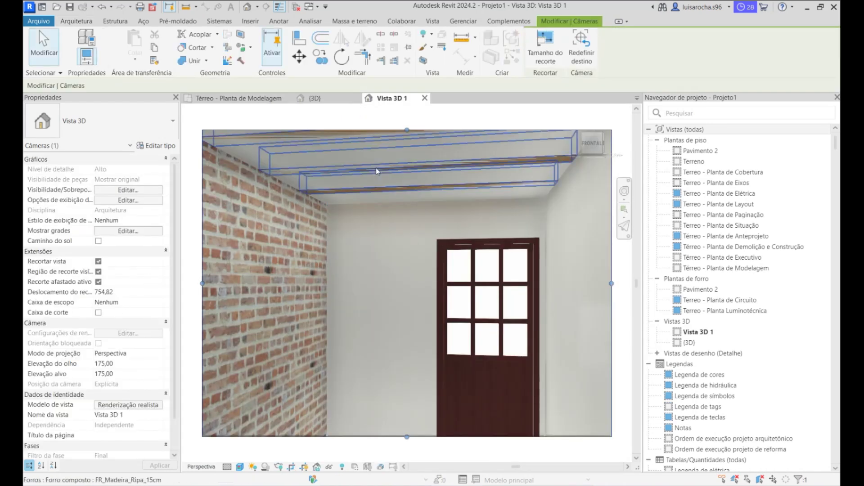
Set the wooden beams' height offset from the level to -15.
left_click(376, 168)
left_click(142, 178)
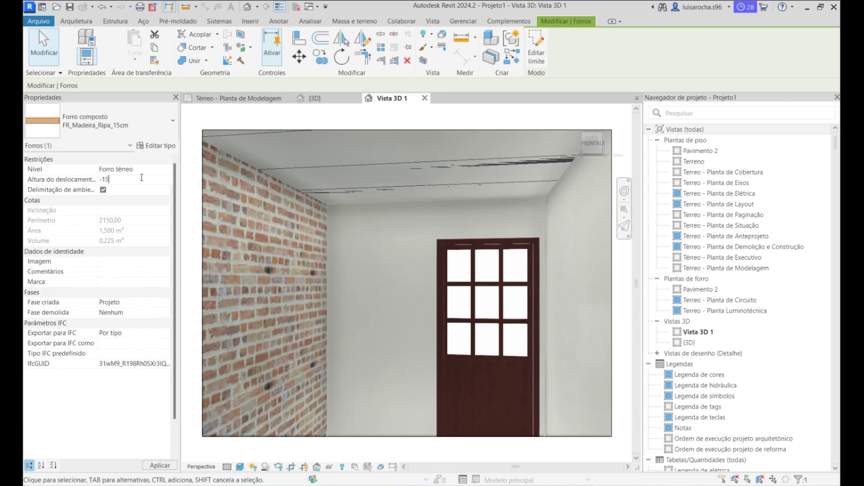
type("-15")
key("Return")
key("Escape")
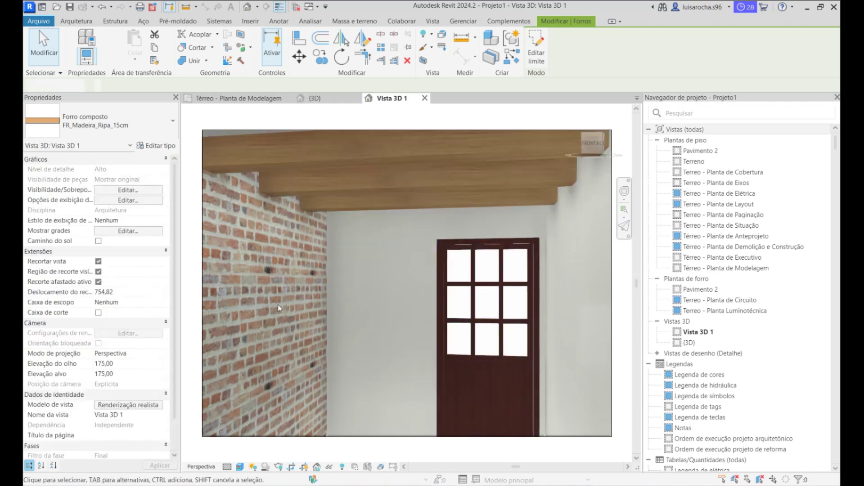
Set both the camera's eye elevation and target elevation to 110.
left_click(122, 362)
type("110")
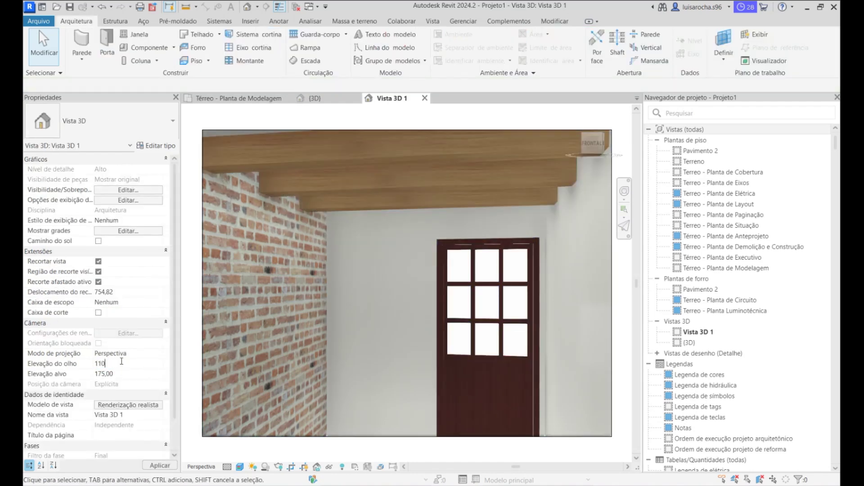
left_click(127, 378)
type("110")
key("Return")
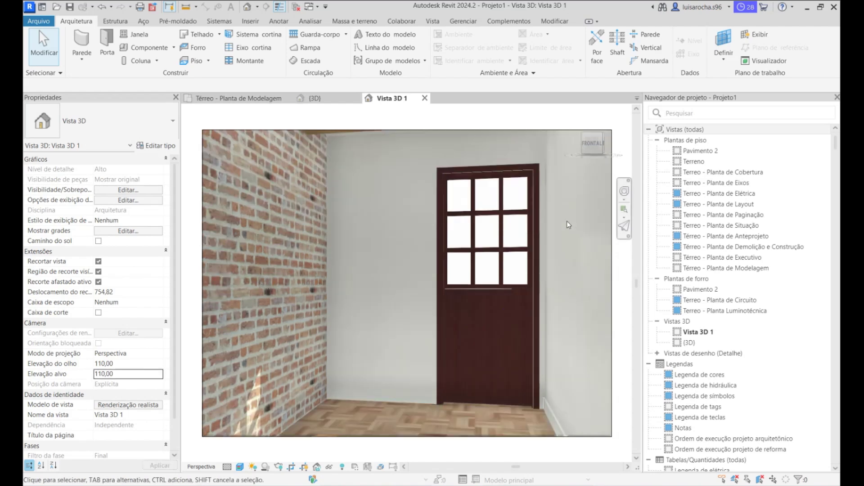
Extend the camera view's crop region upward and downward to take in the ceiling beams and more floor.
scroll(566, 220, "down", 2)
left_click(485, 171)
left_click_drag(451, 171, 451, 115)
left_click_drag(451, 372, 451, 411)
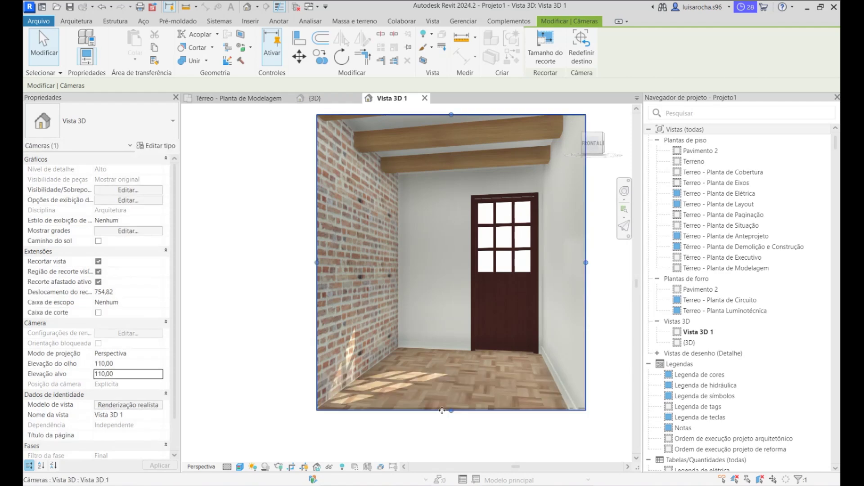
Set the camera view's crop height to 150 mm, keeping the field-of-view option.
left_click(546, 64)
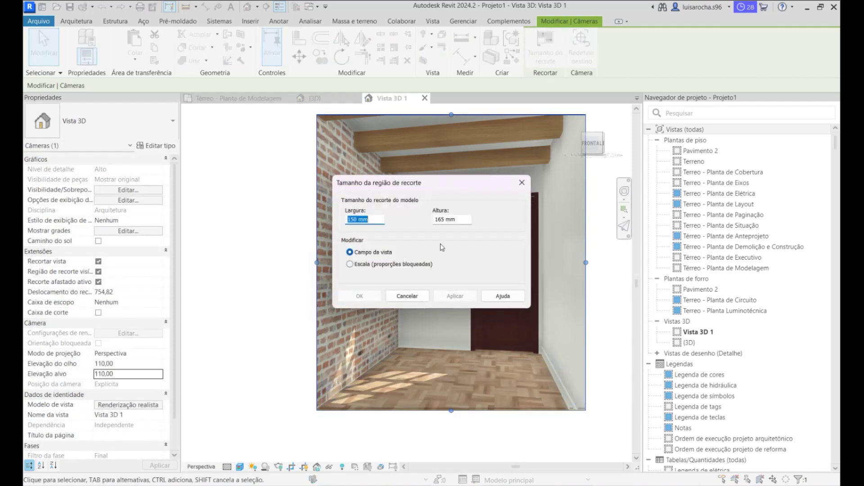
key("Tab")
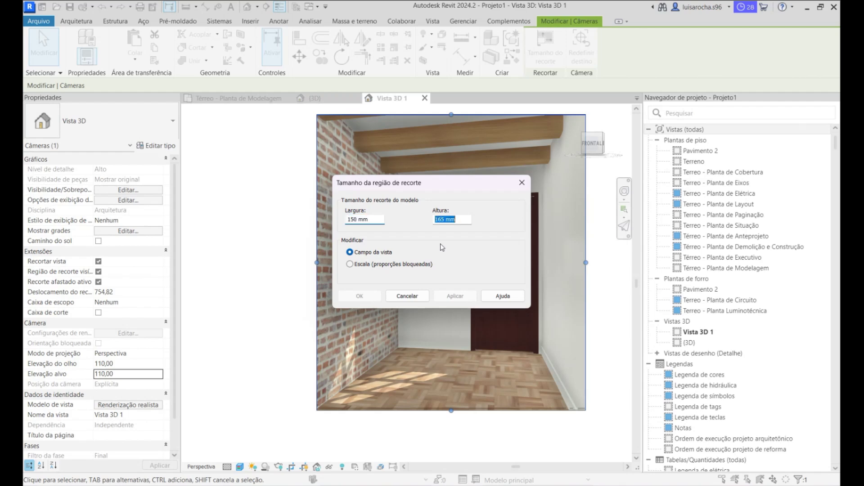
type("150")
key("Return")
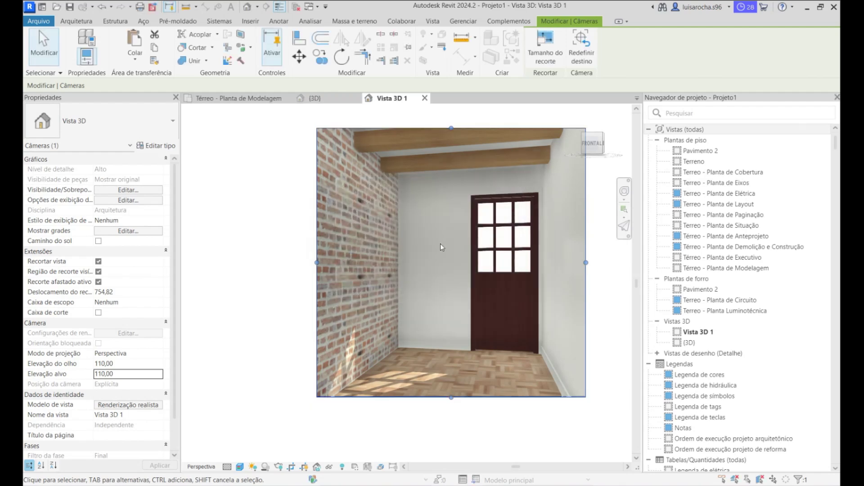
left_click(440, 421)
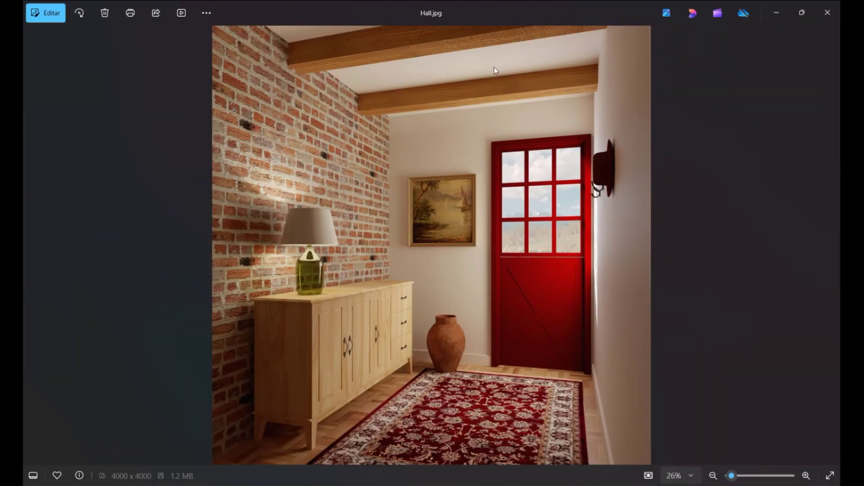
Place a MO_Aparador_Rustico_Bella sideboard alongside the brick wall, near the door end of the hall in the Térreo modelling plan.
left_click(776, 13)
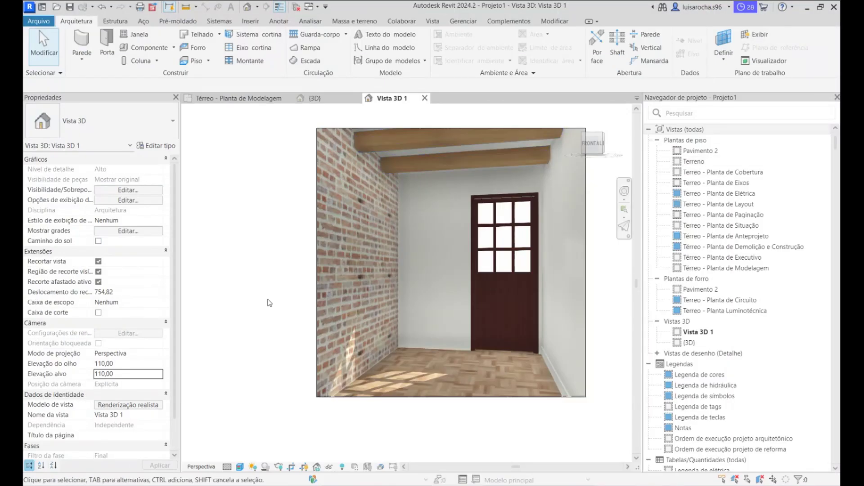
left_click(234, 99)
left_click(131, 48)
left_click(139, 122)
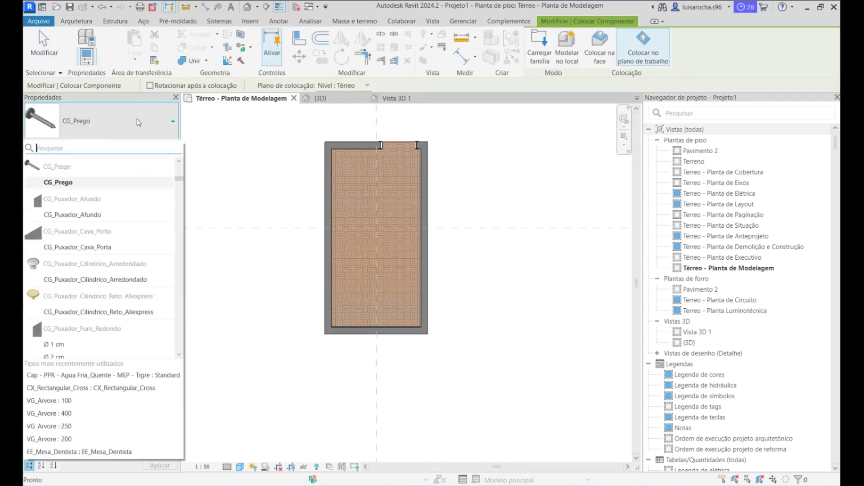
type("apar")
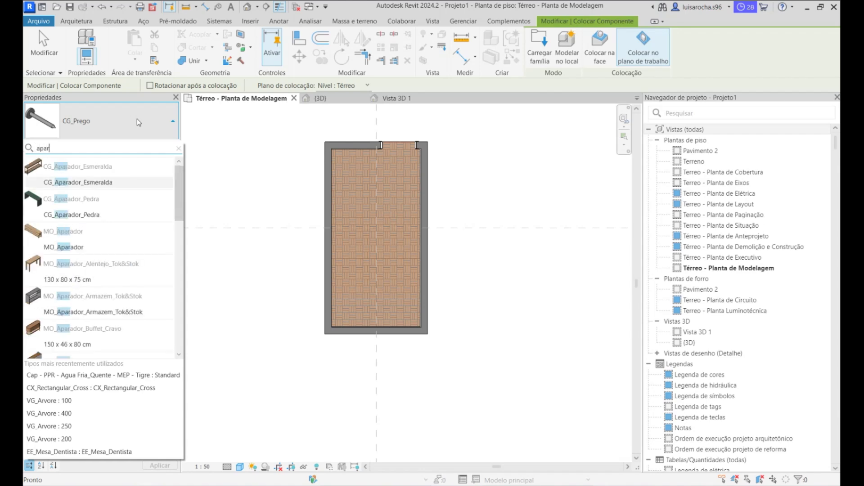
type("ador be")
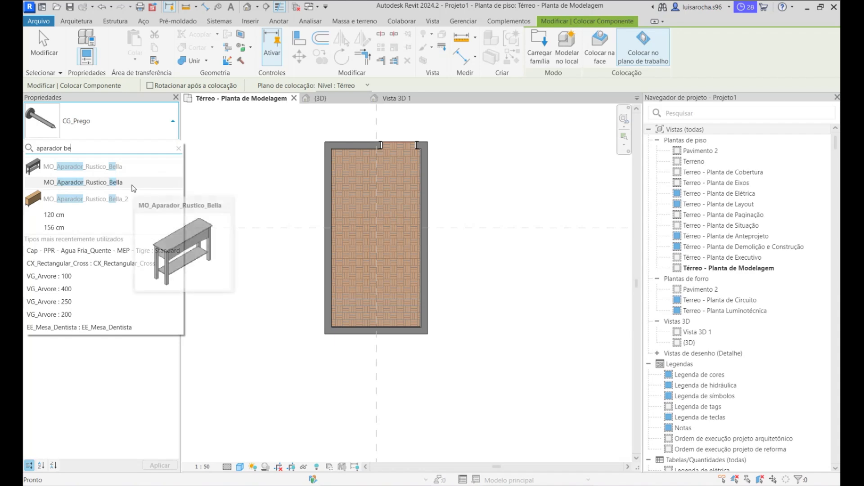
left_click(133, 188)
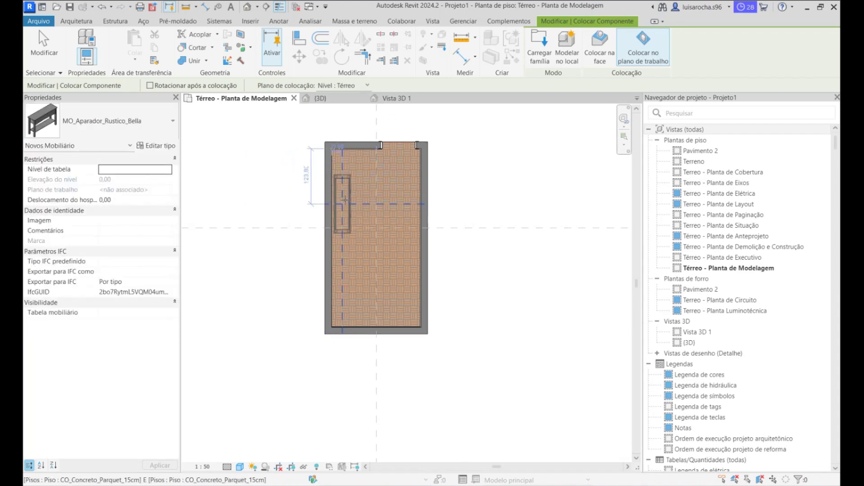
scroll(341, 193, "up", 4)
left_click(334, 183)
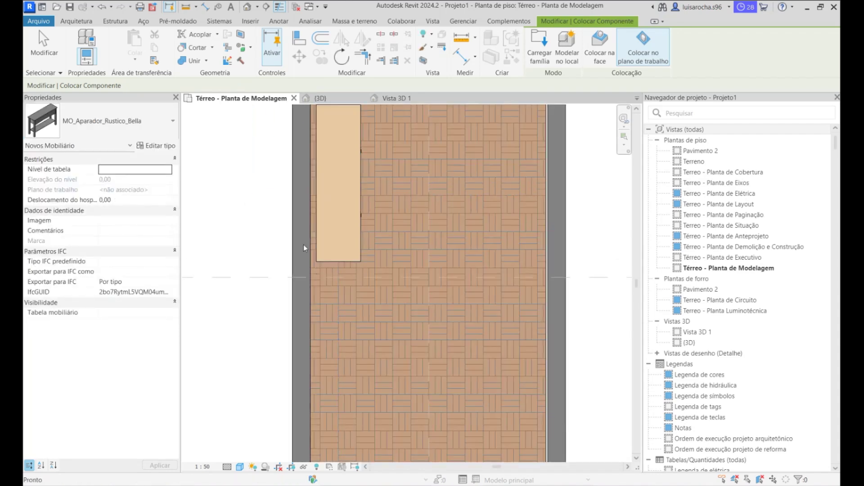
key("Escape")
key("Escape")
scroll(303, 244, "down", 2)
left_click(315, 182)
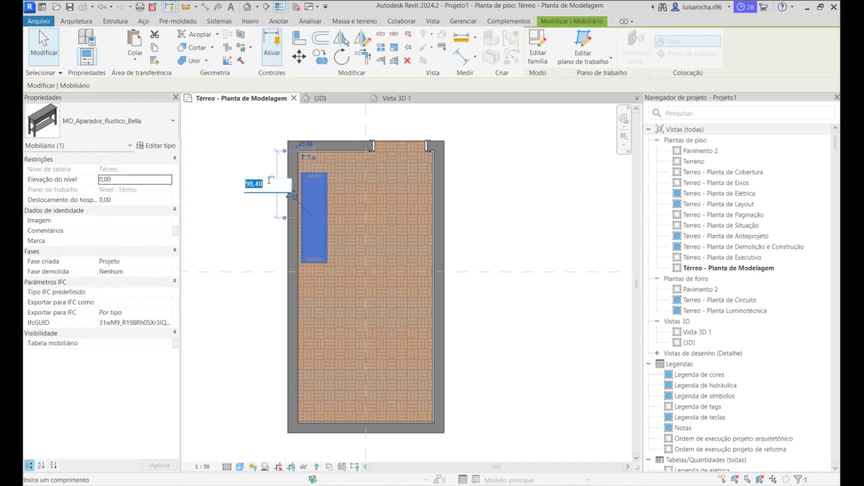
In the camera view, change the sideboard's type to MO_Aparador_Rustico_Bella_2 in the 120 cm size.
left_click(410, 98)
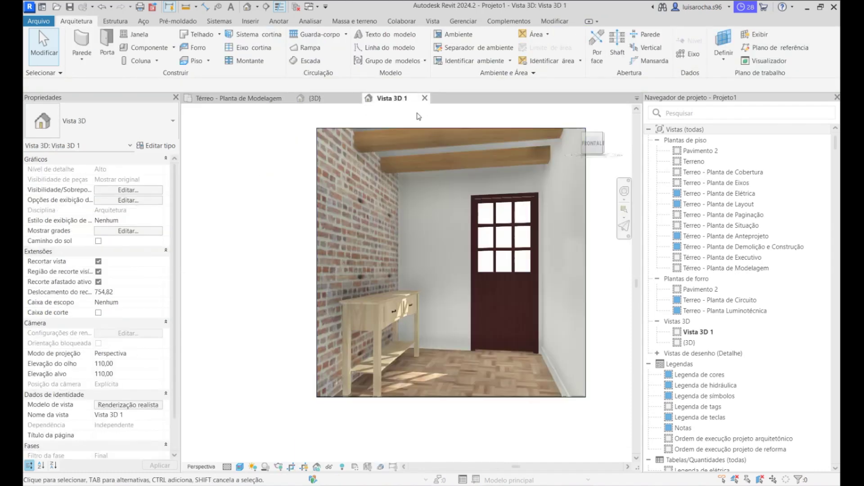
scroll(280, 436, "up", 4)
scroll(280, 436, "down", 4)
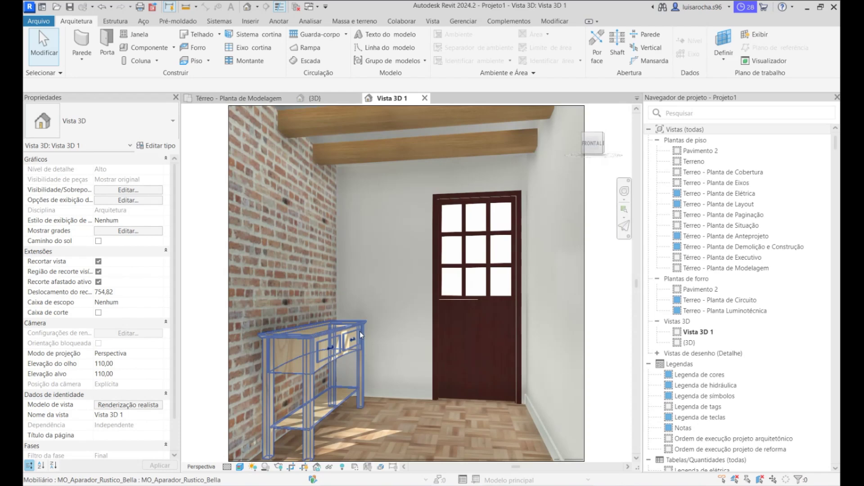
left_click(280, 436)
left_click(173, 121)
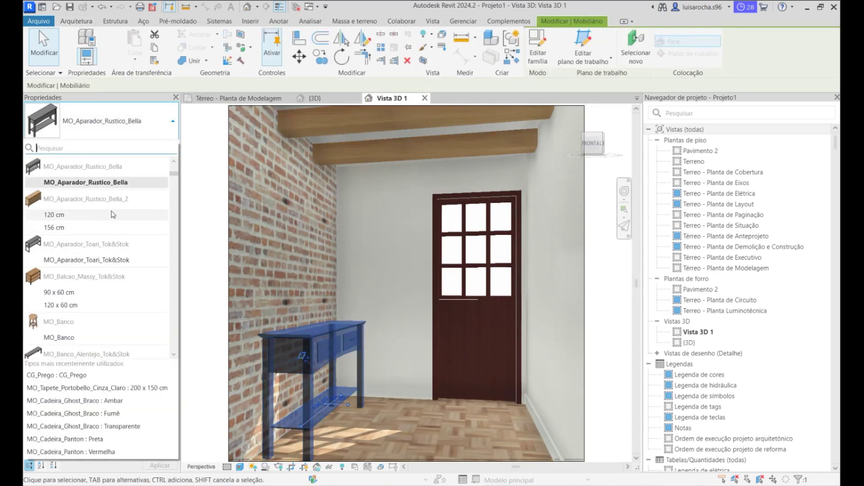
left_click(113, 215)
key("Escape")
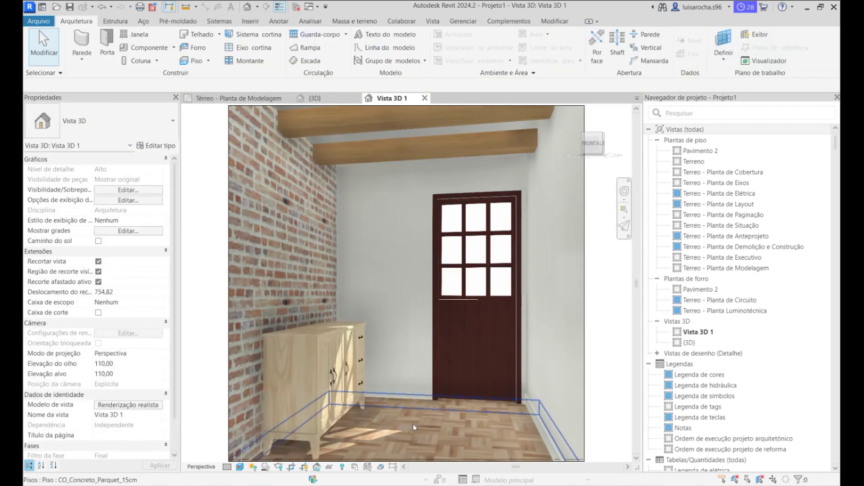
Change the sideboard to the 156 cm size of MO_Aparador_Rustico_Bella_2 and check its position in plan.
left_click(315, 382)
left_click(135, 123)
left_click(82, 195)
left_click(363, 247)
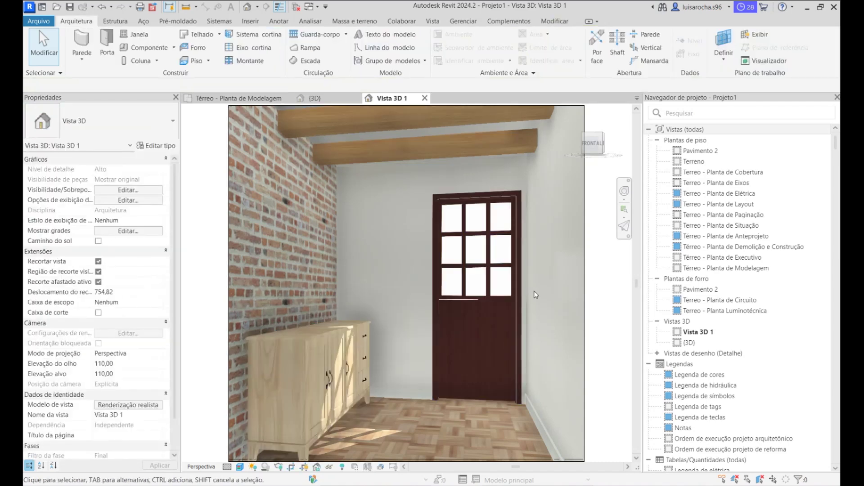
left_click(239, 98)
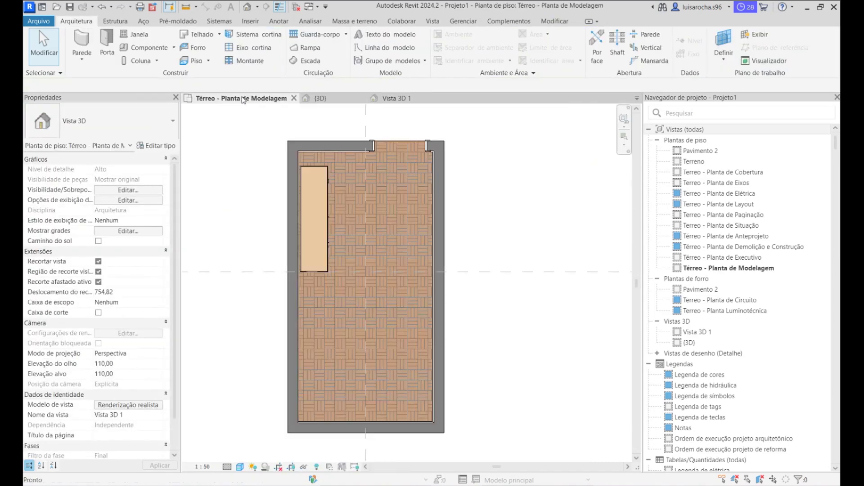
left_click(332, 210)
left_click(252, 235)
left_click(391, 98)
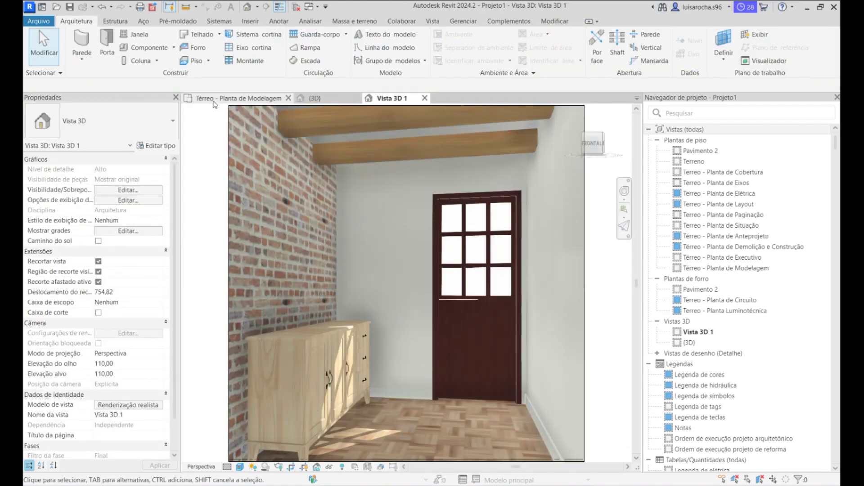
Place a DC_Quadro_Moldura_Ondulada_Vintage painting in the modelling plan, in front of the door wall beside the door.
left_click(238, 98)
left_click(149, 48)
left_click(131, 128)
type("quadro")
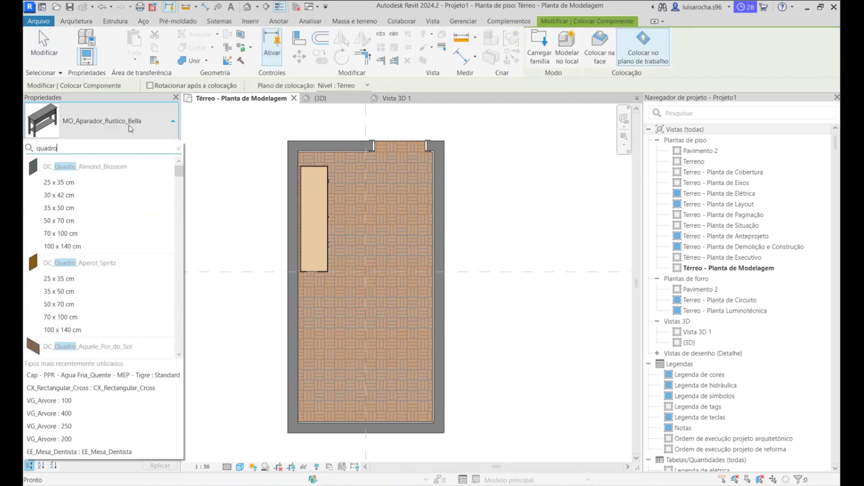
type(" mold")
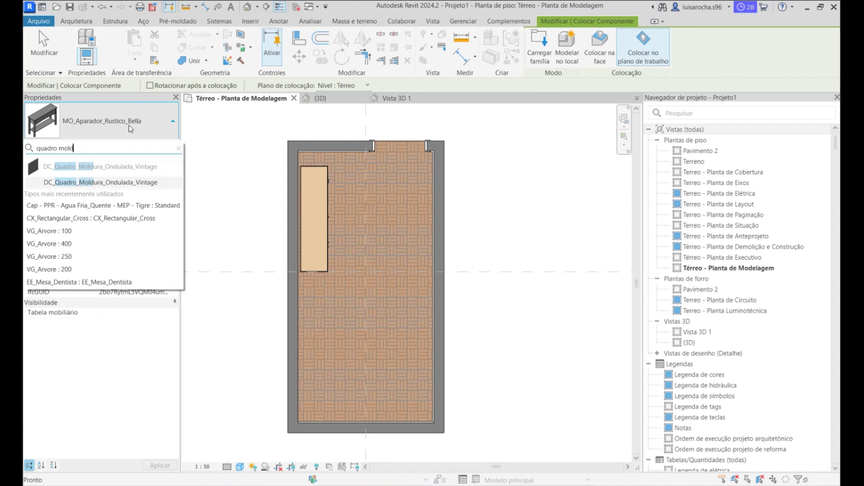
mouse_move(130, 184)
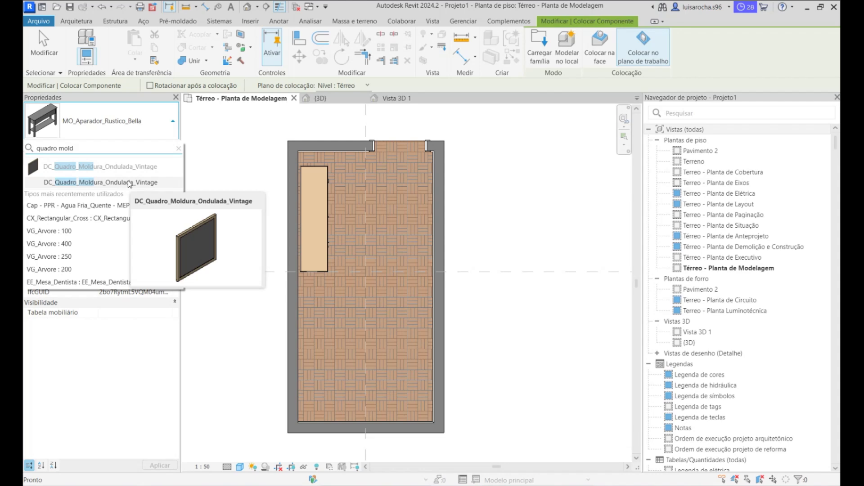
left_click(129, 182)
scroll(337, 155, "up", 3)
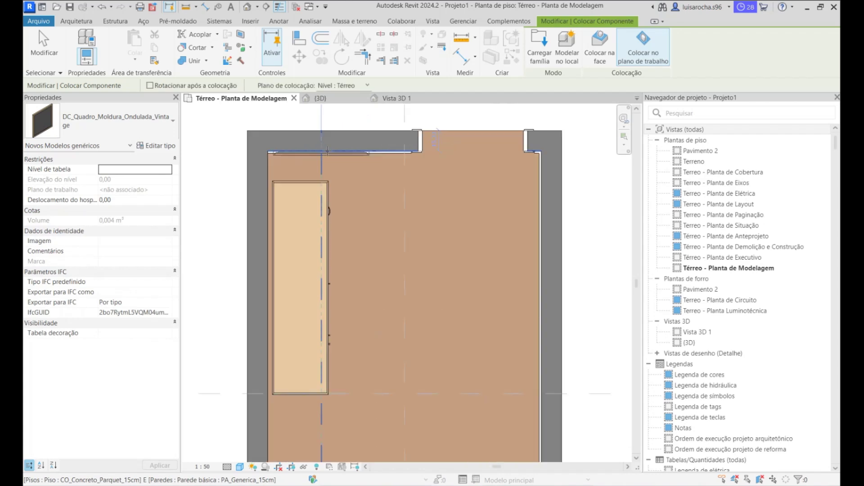
left_click(344, 163)
key("Escape")
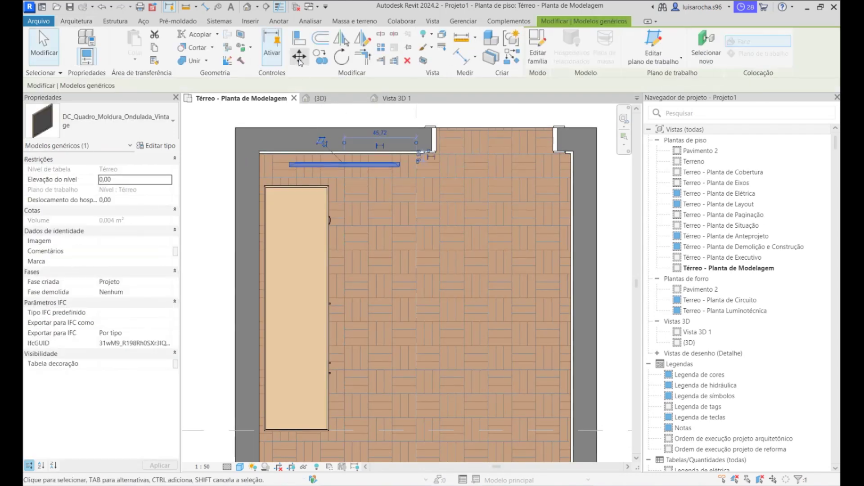
Move the painting flush against the door wall and set its elevation from the level to 150.
mouse_move(343, 166)
left_mouse_down()
mouse_move(344, 150)
mouse_move(308, 139)
mouse_move(347, 152)
left_mouse_up()
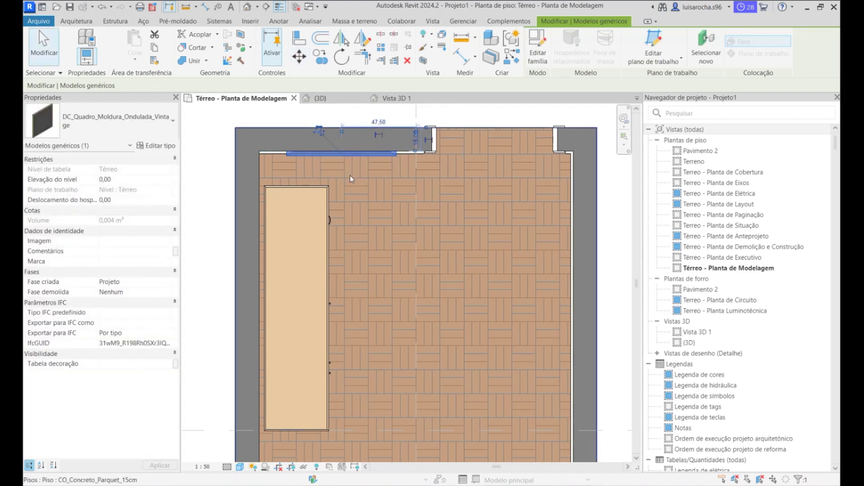
left_click(126, 181)
type("15")
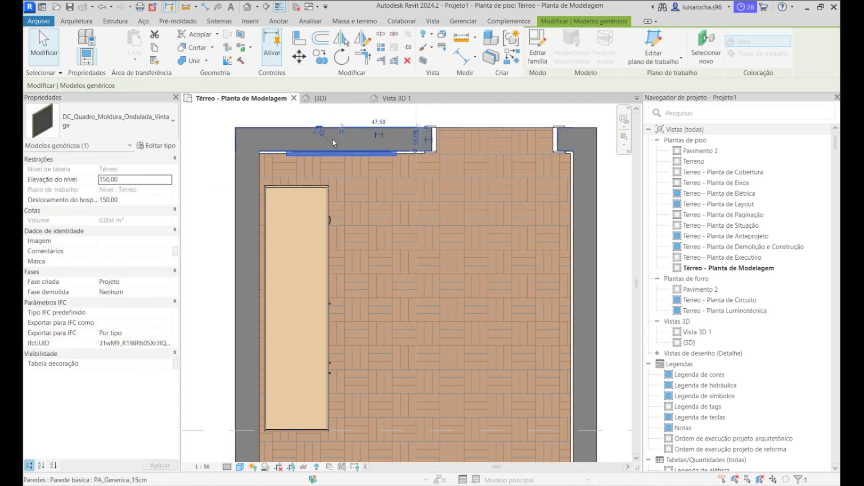
Reselect the painting in the camera view and enter its elevation from the level as 150 again.
left_click(394, 98)
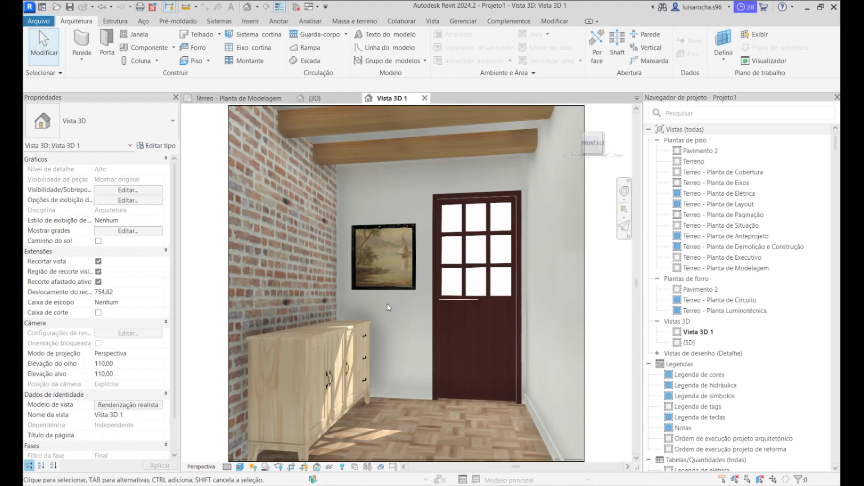
left_click(388, 290)
key("Escape")
left_click_drag(402, 286, 411, 374)
left_click(139, 179)
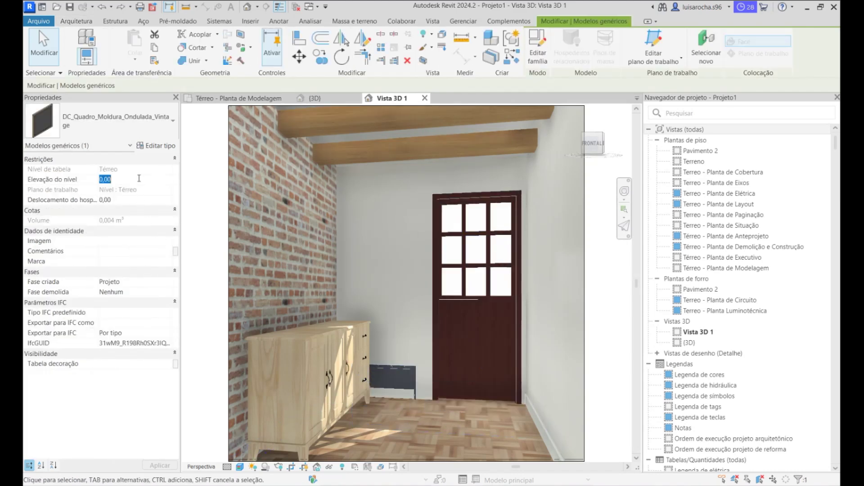
type("150")
key("Return")
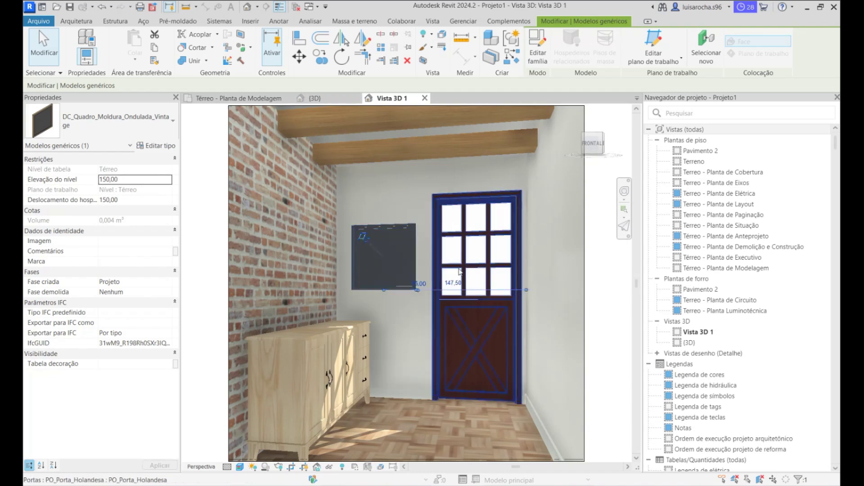
key("Escape")
Place an IL_Abajur_Garrafao table lamp on the top face of the sideboard, near the end farthest from the door.
left_click(253, 98)
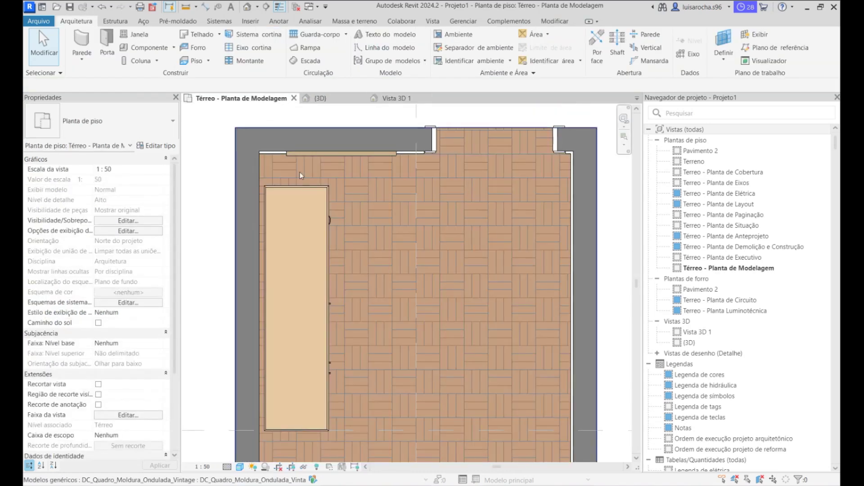
left_click(147, 48)
left_click(111, 117)
type("abajur gar")
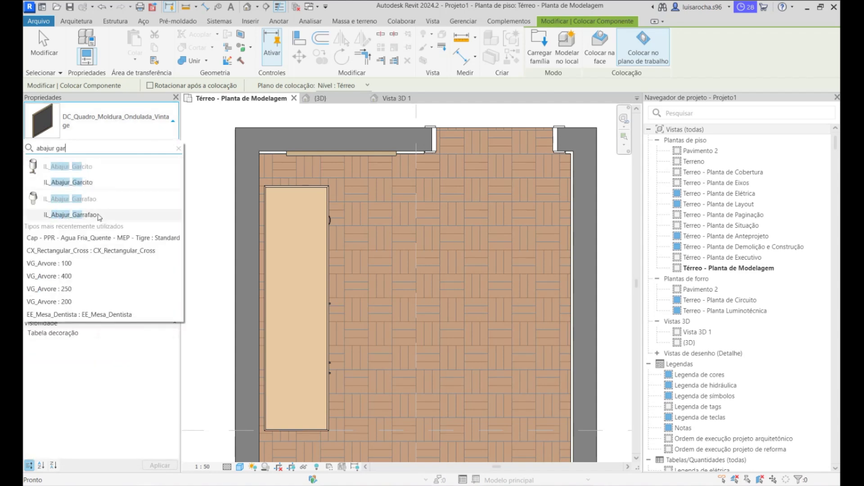
left_click(74, 215)
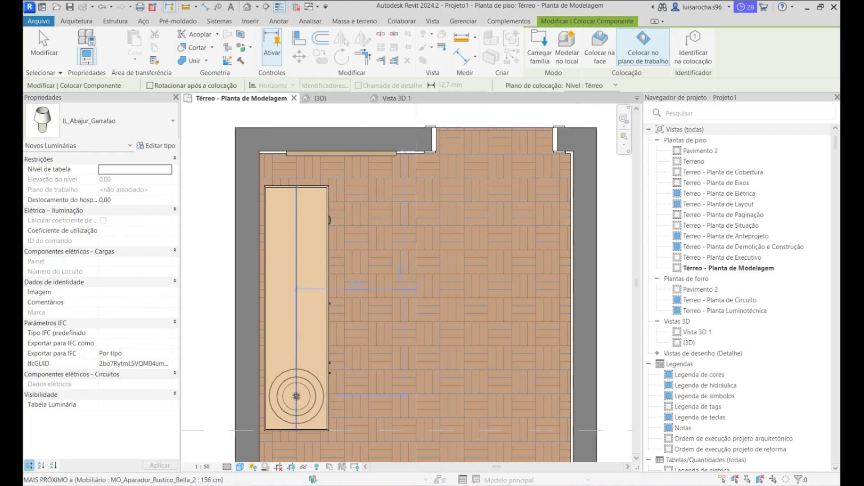
left_click(599, 45)
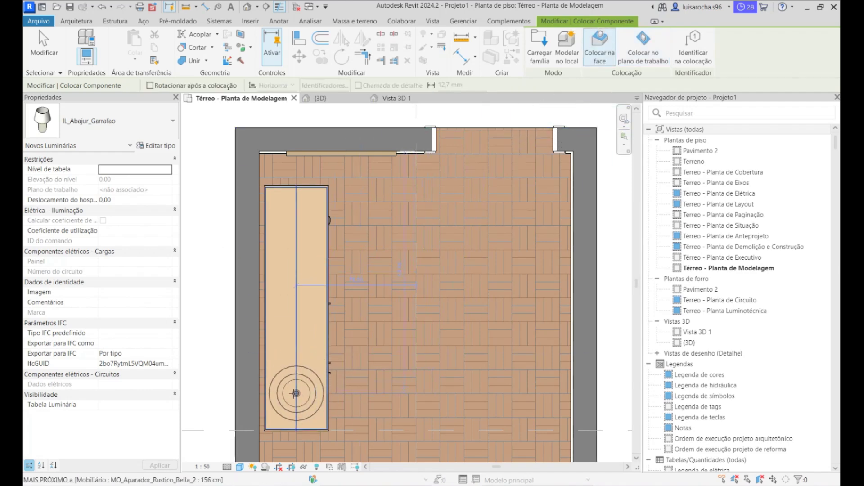
left_click(296, 392)
Set the table lamp's distance from the door wall to 150 and view it in the camera view.
left_click(297, 395)
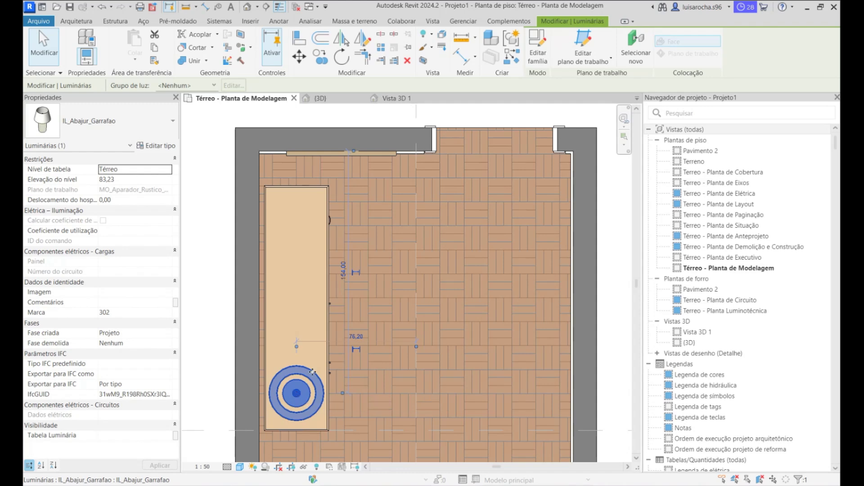
left_click(343, 267)
type("1 : 50")
key("Return")
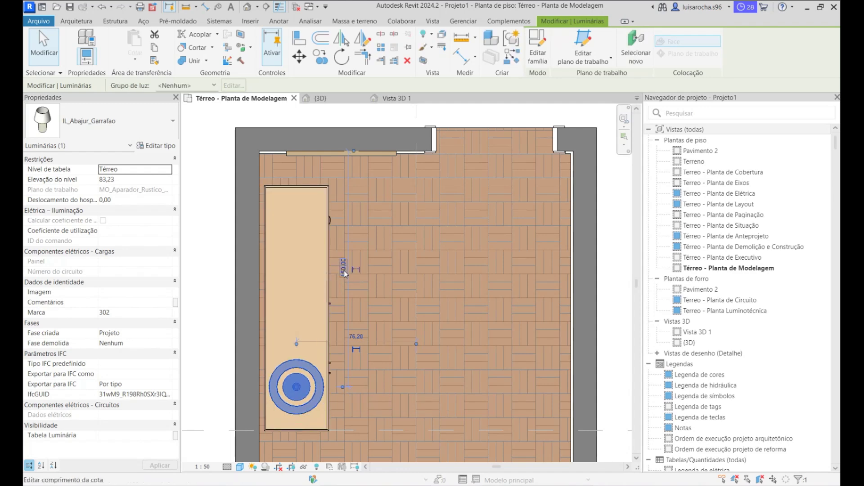
key("Escape")
left_click(391, 99)
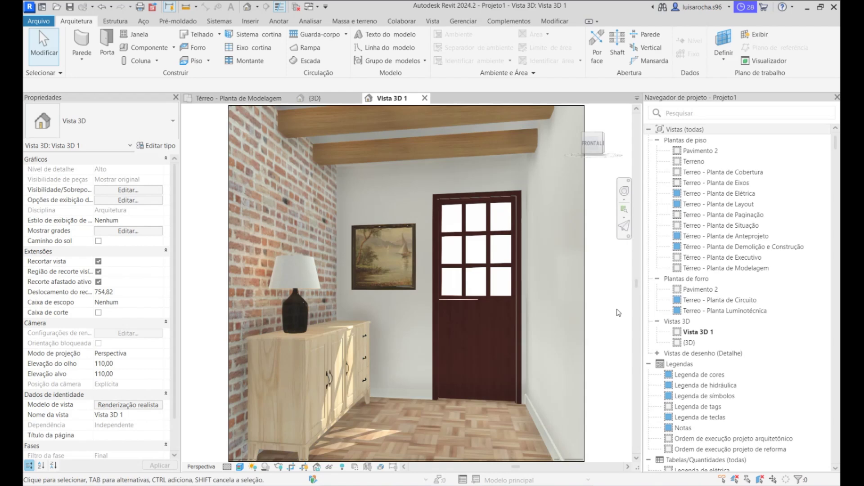
Place a DC_Vaso_50cm vase on the floor of the Térreo - Planta de Modelagem plan, between the sideboard and the door, near the door wall.
left_click(243, 99)
left_click(137, 50)
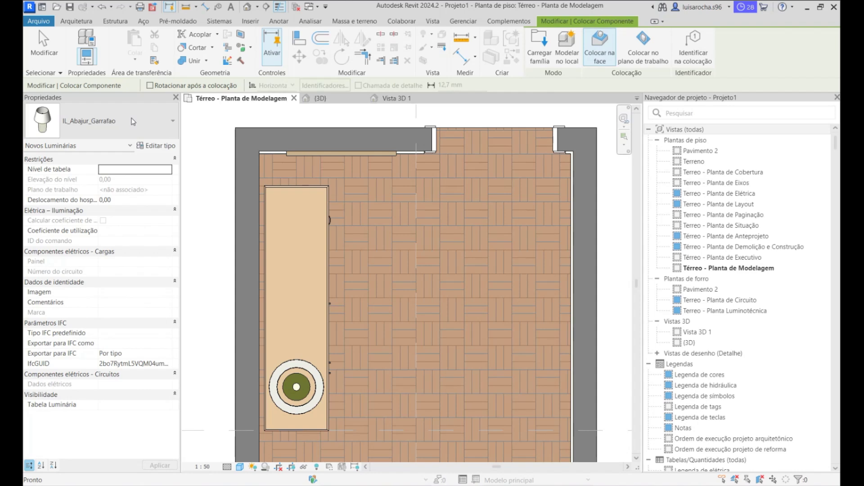
left_click(134, 121)
type("vaso")
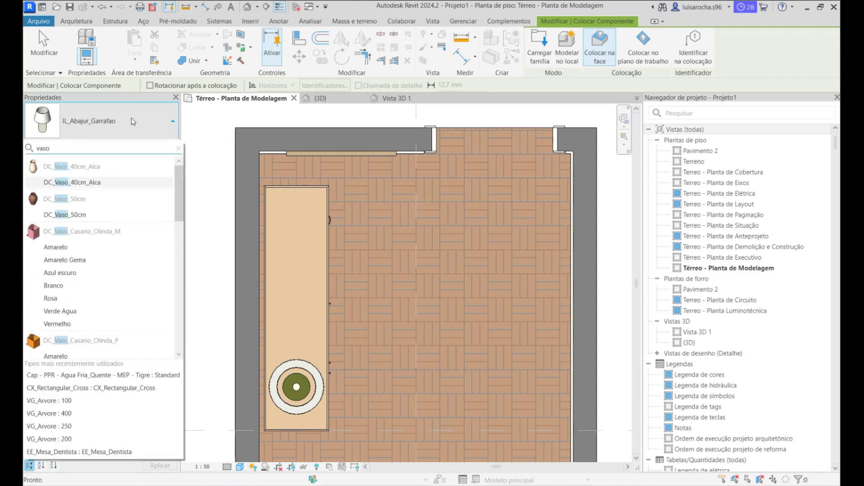
mouse_move(120, 216)
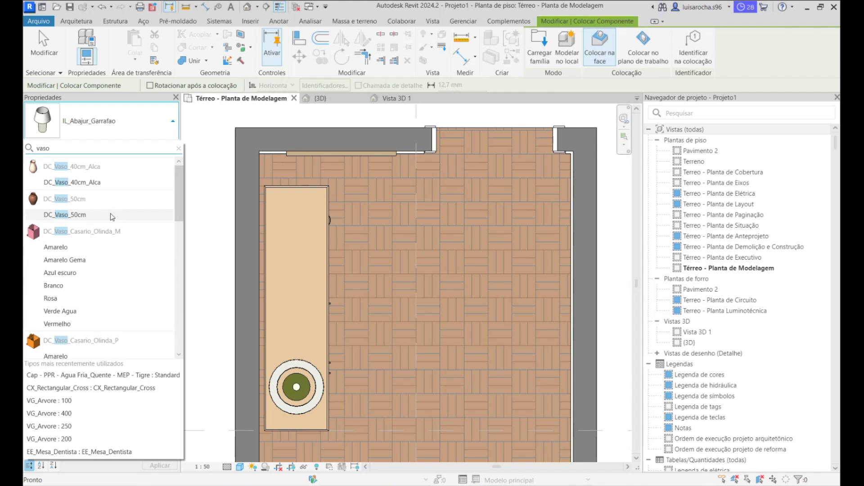
left_click(108, 217)
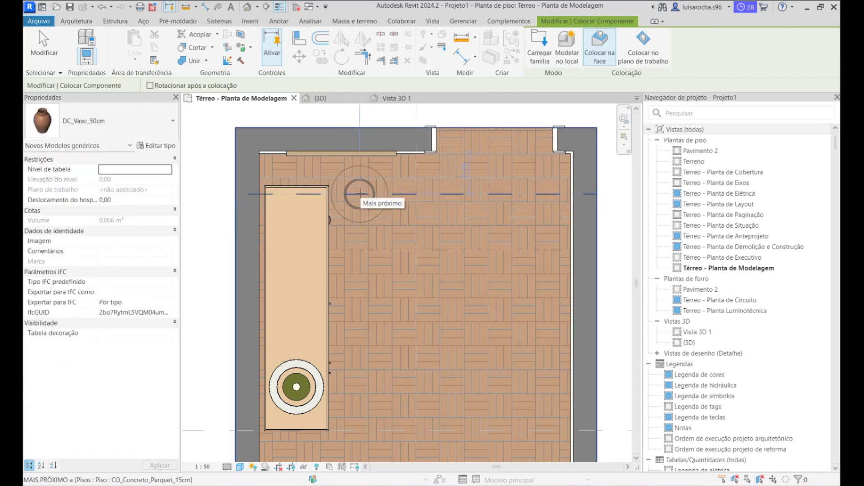
scroll(360, 193, "up", 2)
left_click(362, 186)
key("Escape")
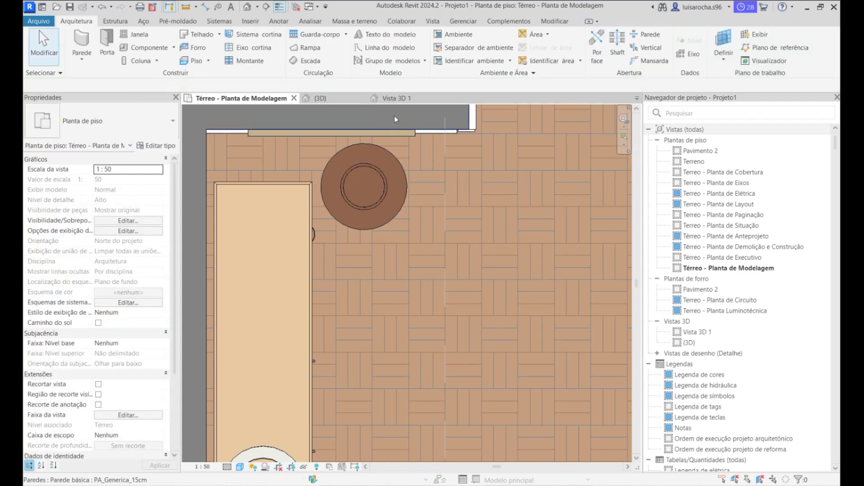
Inspect the vase in the camera view and nudge it in plan slightly away from the sideboard, toward the door.
left_click(394, 98)
scroll(383, 360, "up", 5)
scroll(382, 269, "up", 2)
scroll(388, 273, "down", 3)
scroll(375, 245, "down", 2)
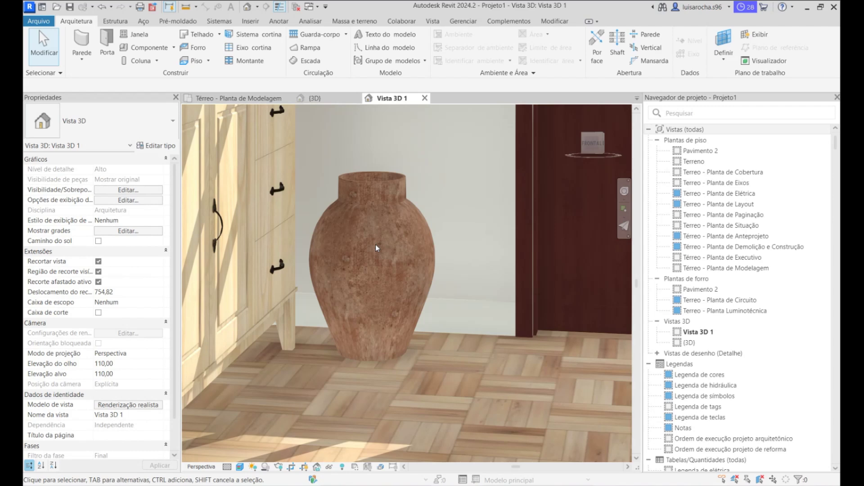
scroll(376, 244, "down", 6)
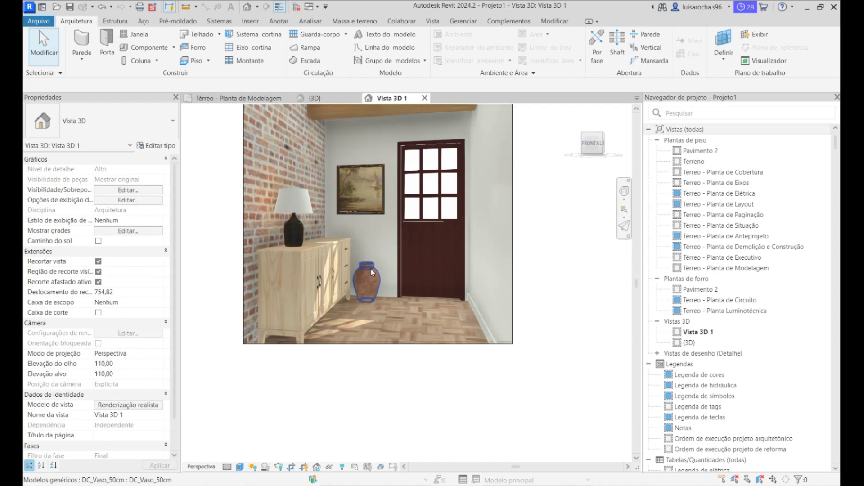
left_click(366, 281)
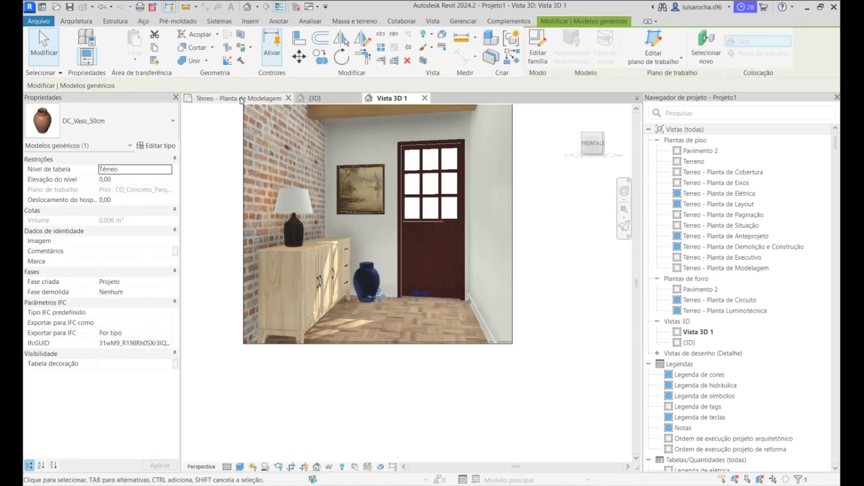
left_click(242, 98)
key("Right")
key("Right")
key("Right")
key("Right")
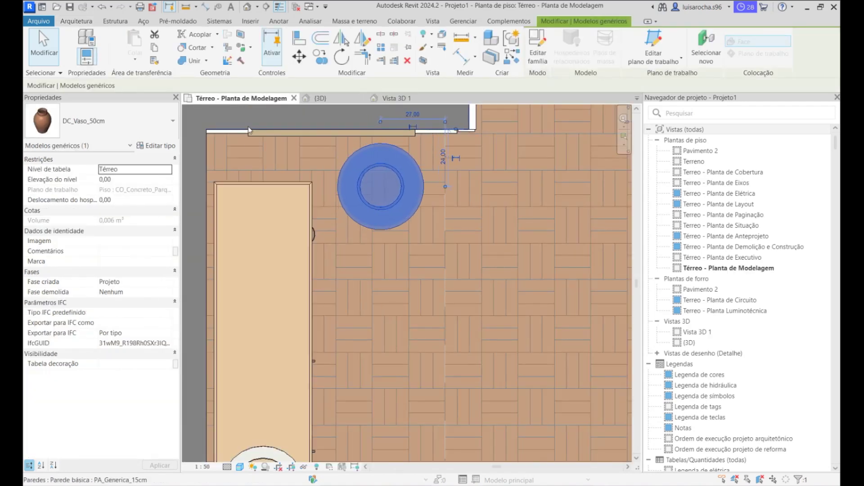
left_click(390, 98)
scroll(369, 421, "down", 1)
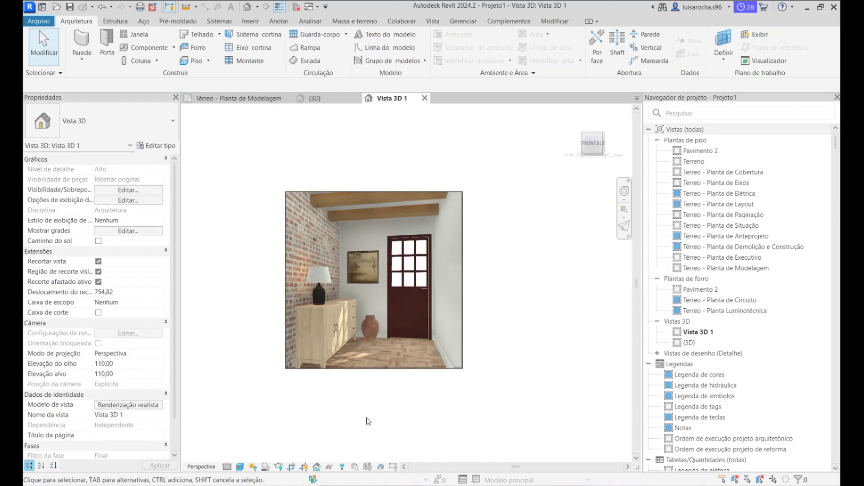
Place a DC_Gancho_Retro hook of type Preto on the inner face of the side wall opposite the sideboard.
left_click(250, 98)
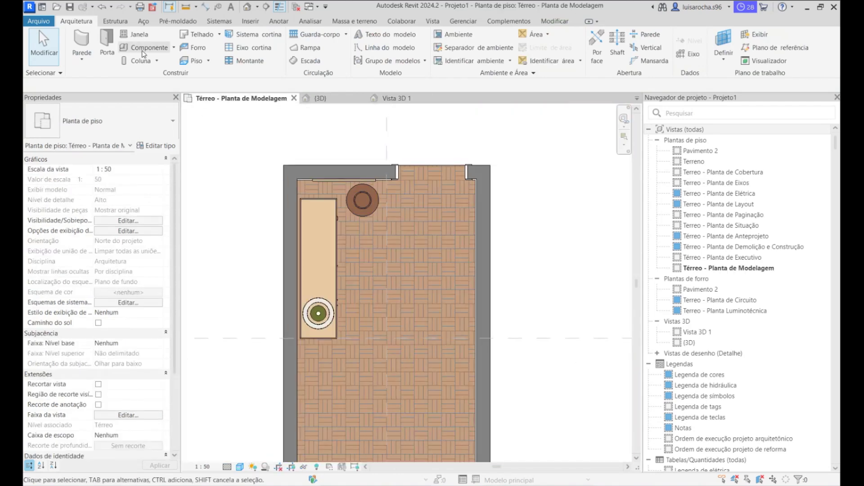
left_click(143, 51)
left_click(133, 119)
type("gancho")
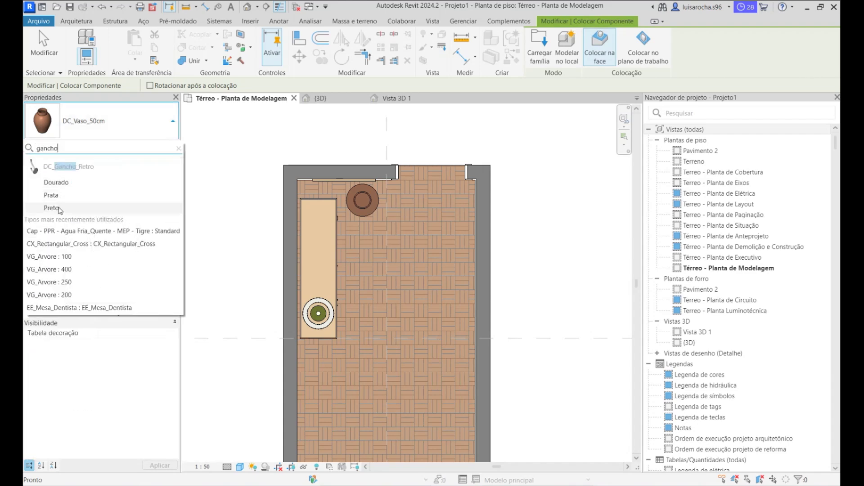
left_click(60, 209)
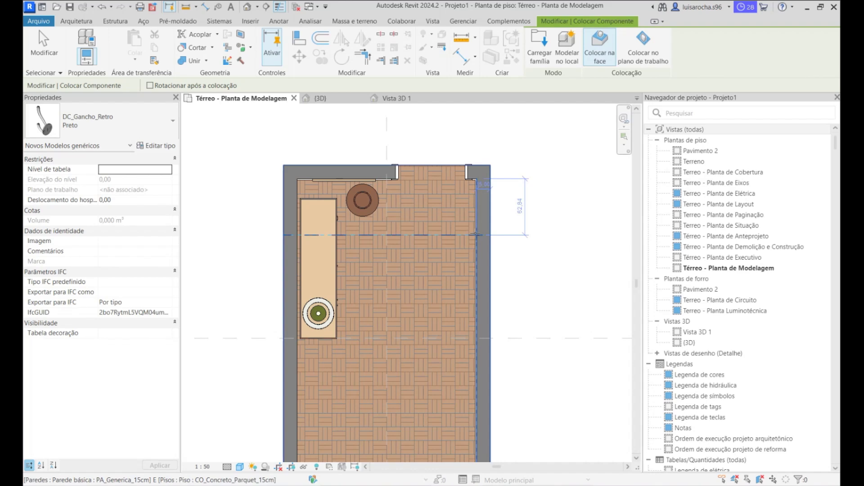
left_click(320, 98)
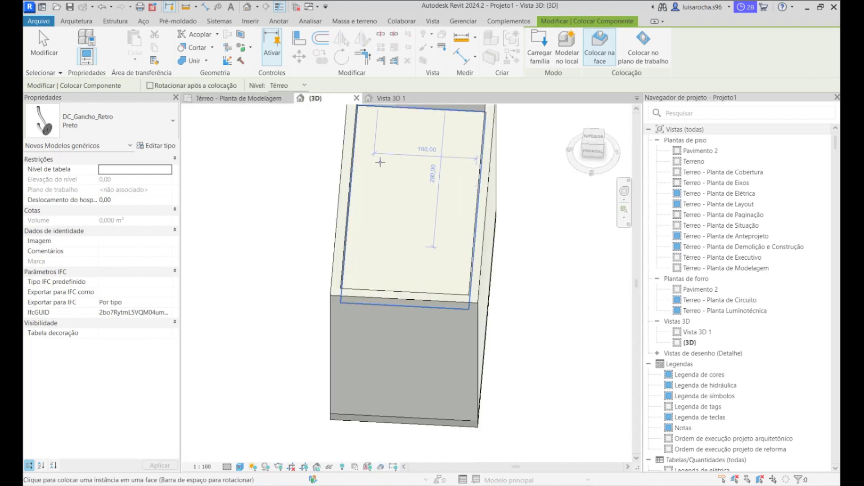
left_click(259, 98)
scroll(450, 252, "up", 3)
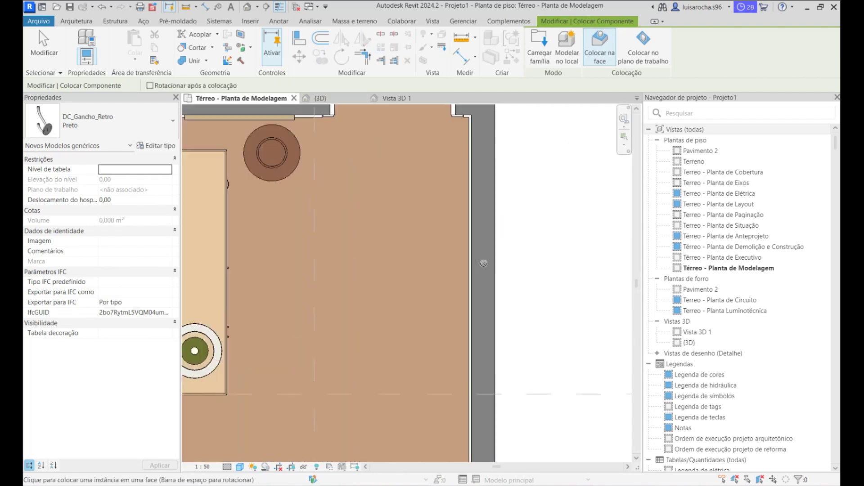
scroll(440, 254, "down", 2)
scroll(448, 255, "up", 5)
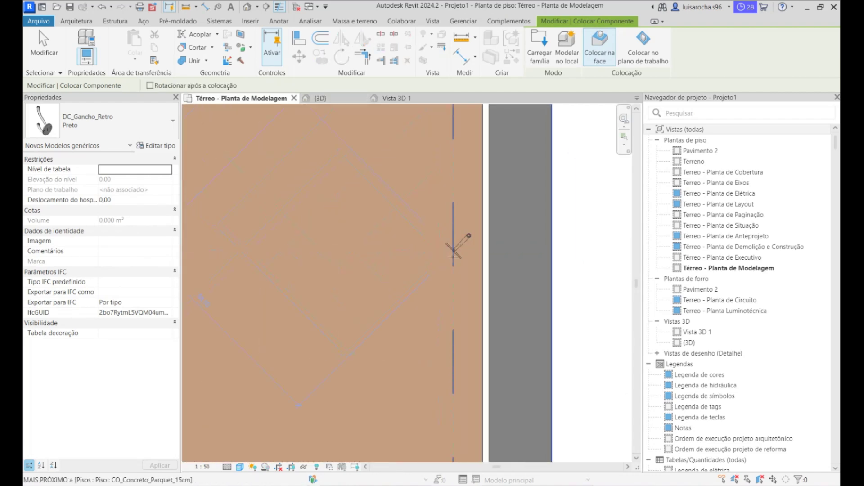
left_click(504, 234)
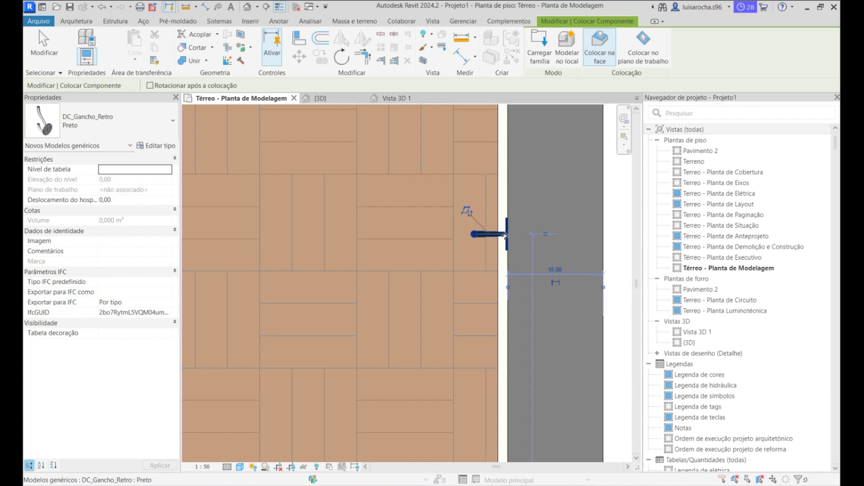
key("Escape")
Check the hook in the camera view and set its elevation from the level to 0 in the plan.
left_click(485, 236)
left_click(396, 99)
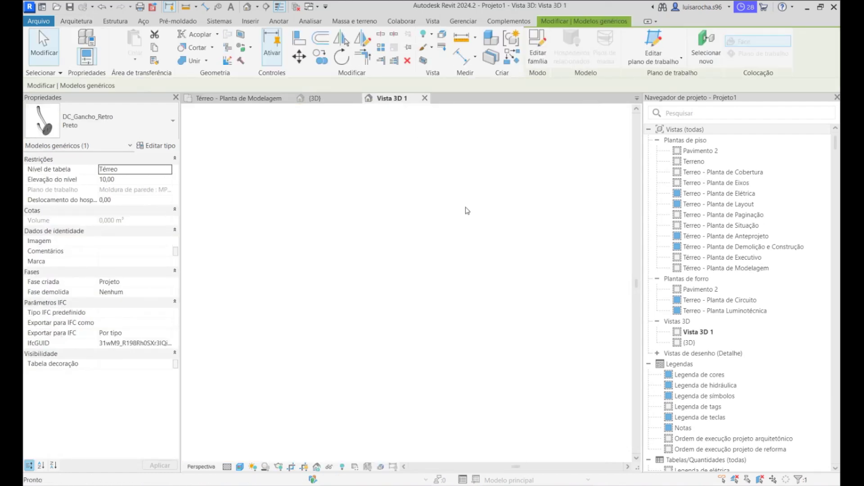
scroll(457, 268, "up", 4)
left_click(441, 221)
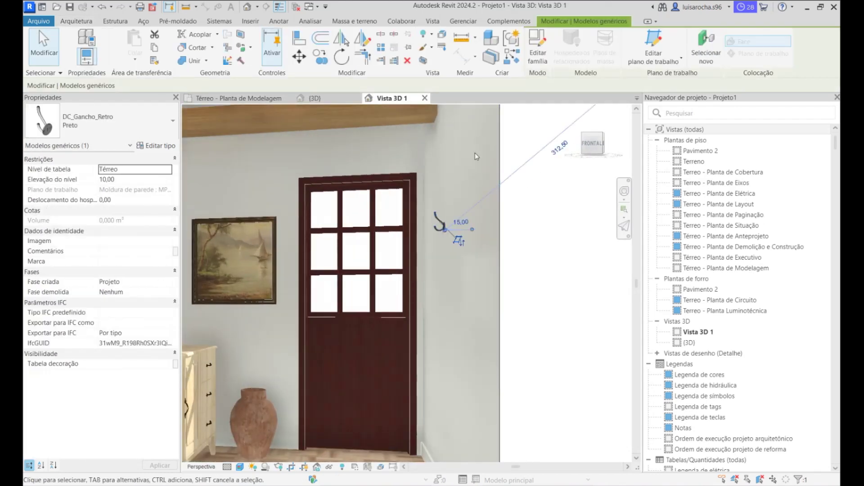
left_click(251, 100)
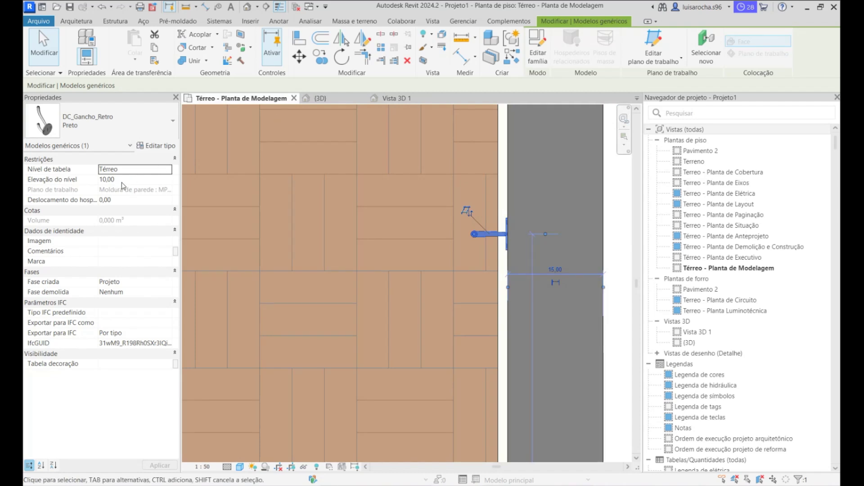
left_click(77, 181)
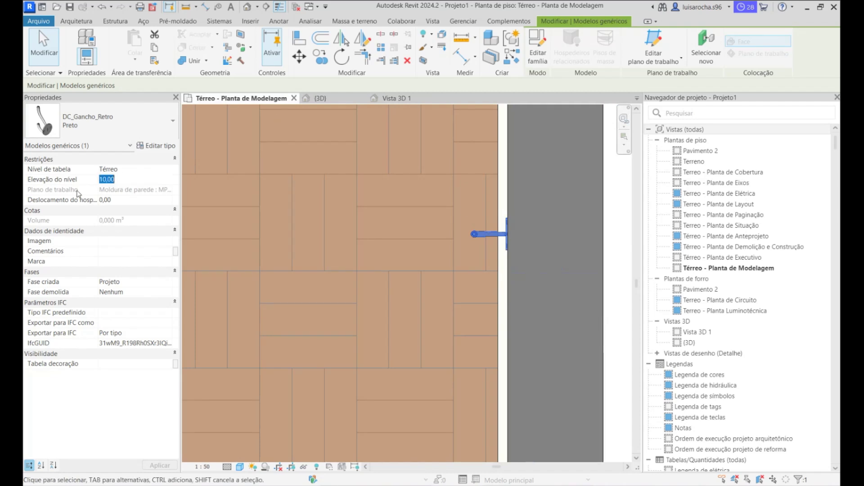
left_click(499, 202)
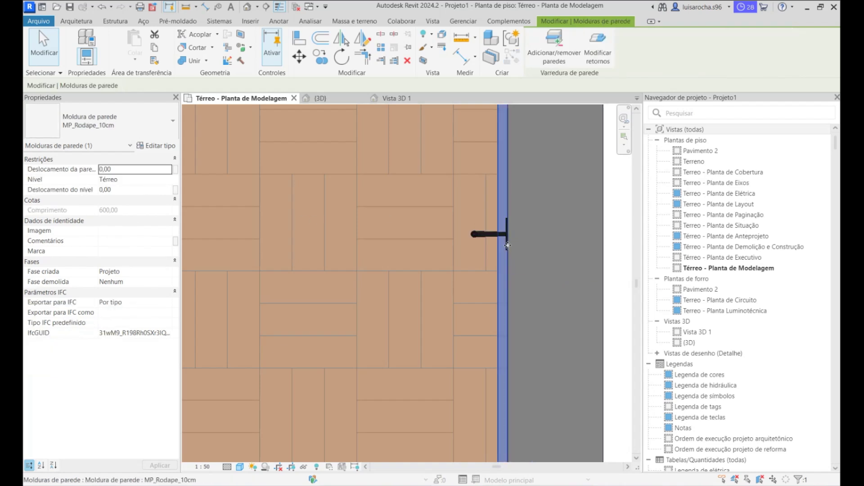
left_click(467, 212)
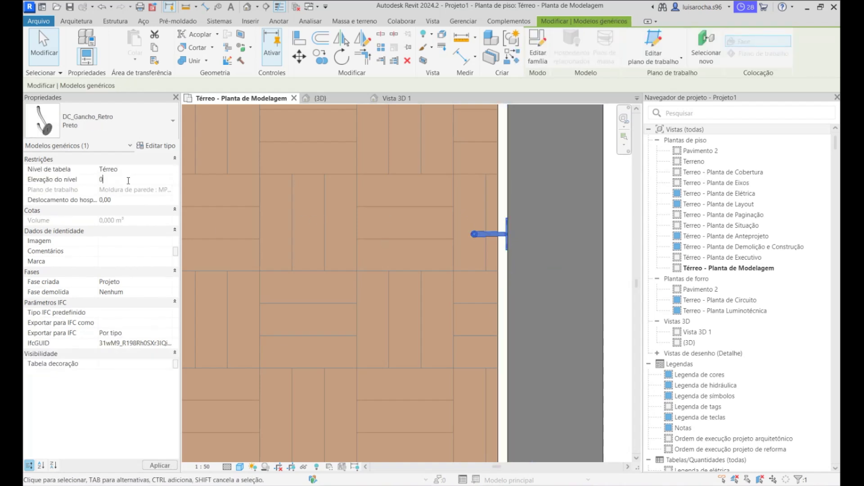
key("Return")
Add an aligned dimension from the inner face of the door wall to the hook's centre.
scroll(424, 273, "down", 7)
left_click(461, 57)
scroll(443, 183, "up", 3)
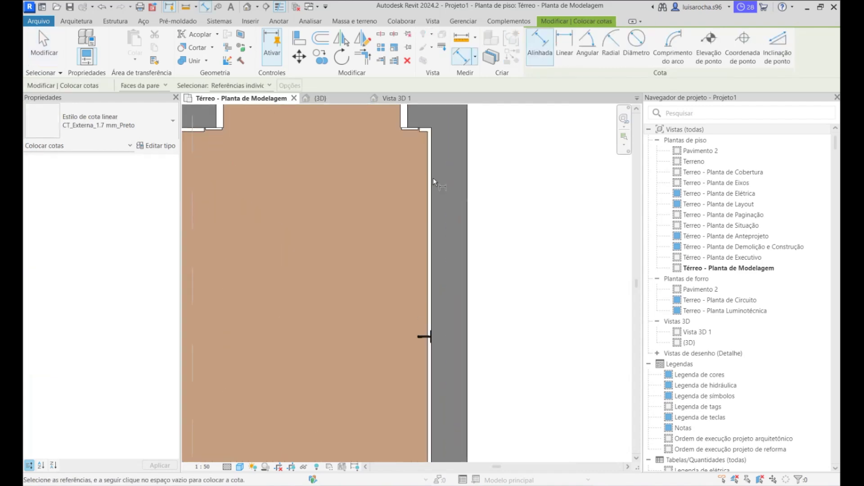
left_click(423, 129)
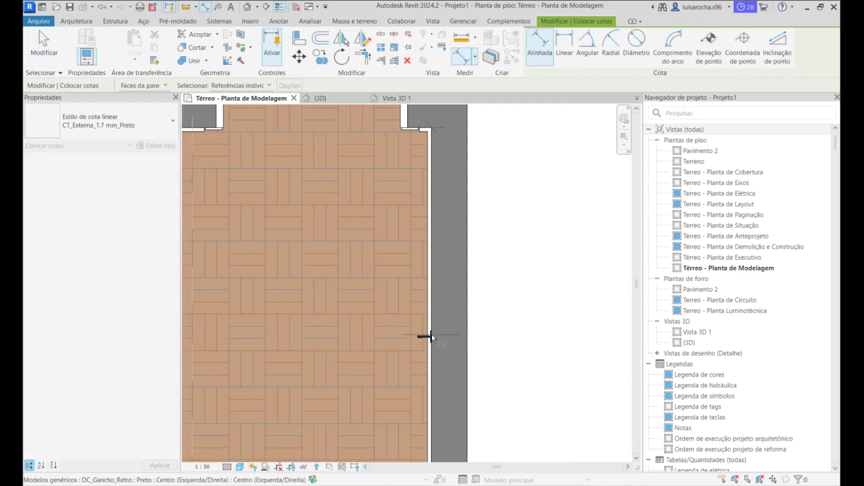
left_click(431, 334)
left_click(515, 266)
key("Escape")
key("Escape")
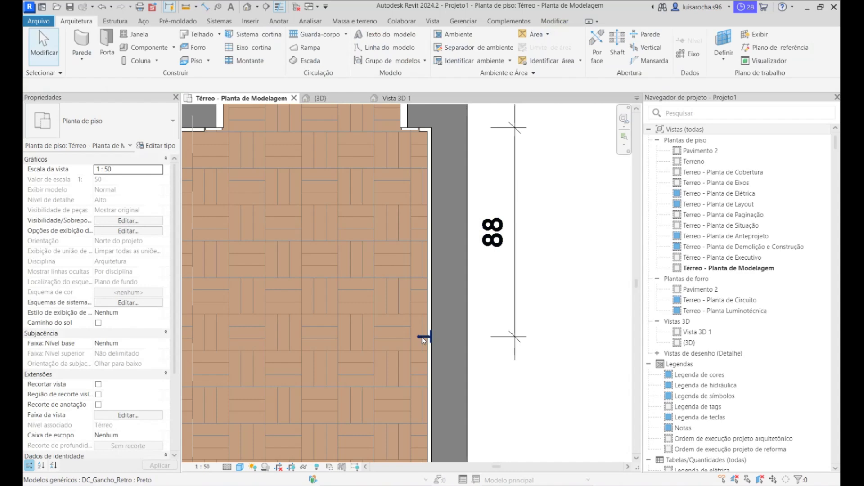
Try 50 for the hook's dimensioned distance from the door wall and settle on 100.
left_click(422, 337)
scroll(466, 194, "down", 3)
left_click(484, 214)
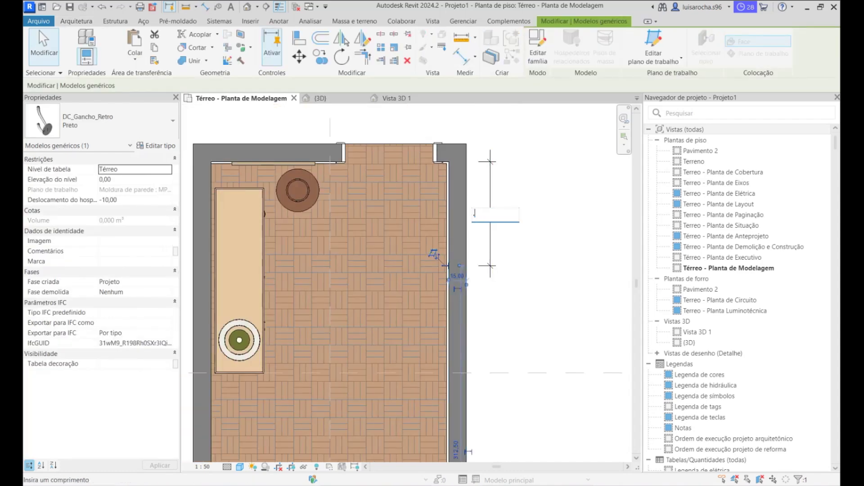
type("50")
key("Return")
left_click(486, 191)
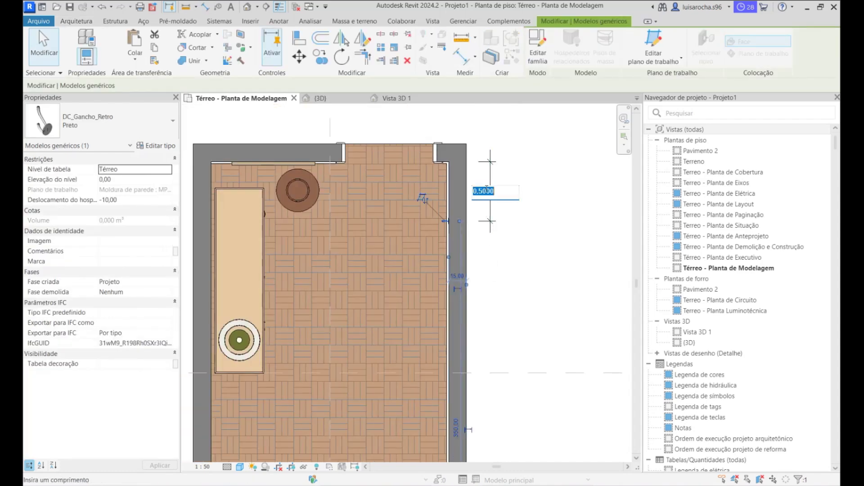
type("100")
key("Return")
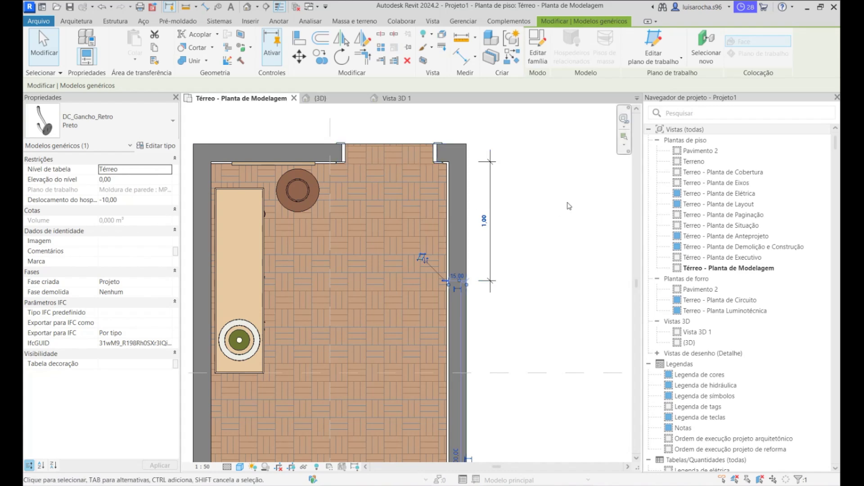
Delete the dimension between the door wall and the hook.
left_click(515, 188)
left_click(490, 201)
key("Delete")
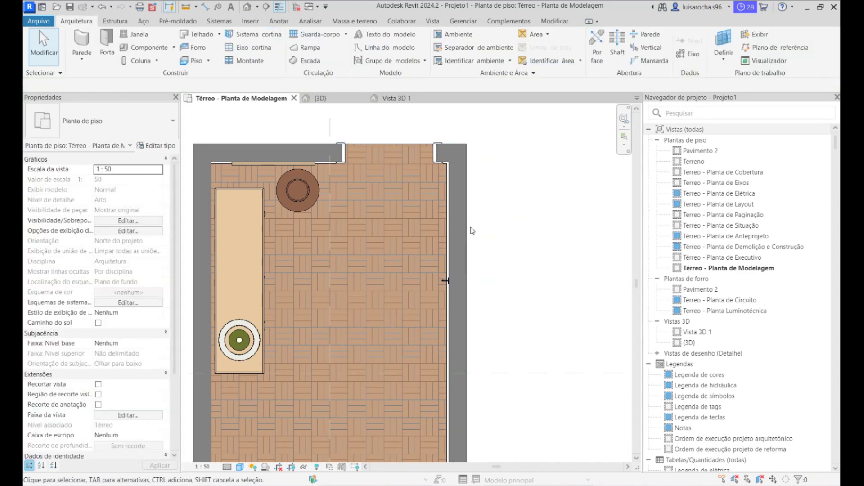
Copy the hook twice along the side wall away from the door at 25 spacing and check the row in the camera view.
left_click(444, 281)
left_click(321, 56)
type("25")
key("Return")
type("25")
key("Return")
key("Escape")
key("Escape")
left_click(391, 98)
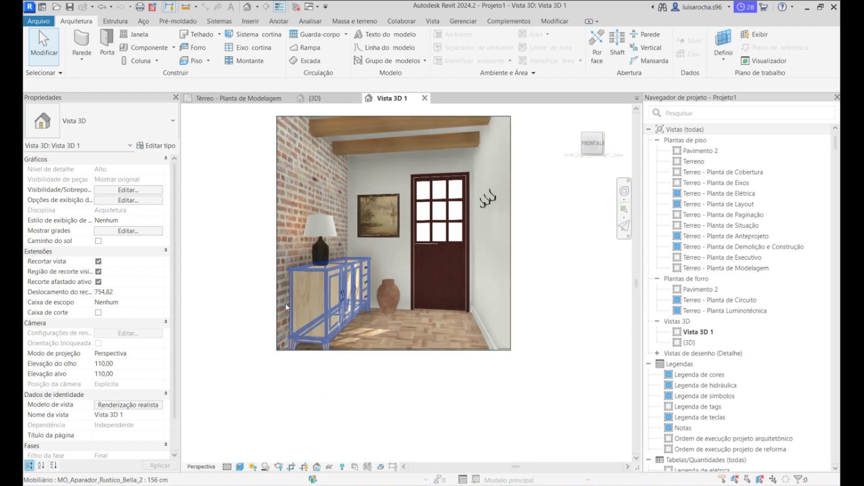
left_click(236, 98)
left_click(391, 98)
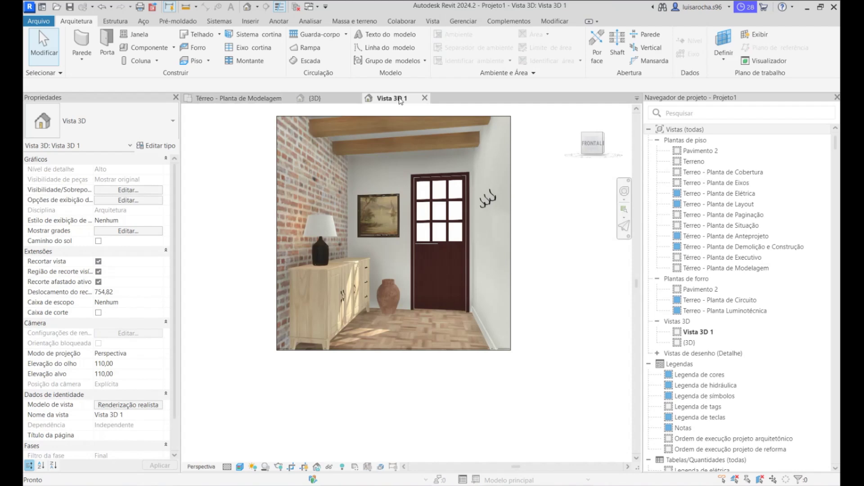
Place a DC_Chapeu_Cowboy hat component on the side wall's face beside the hooks, working in the camera view.
left_click(254, 100)
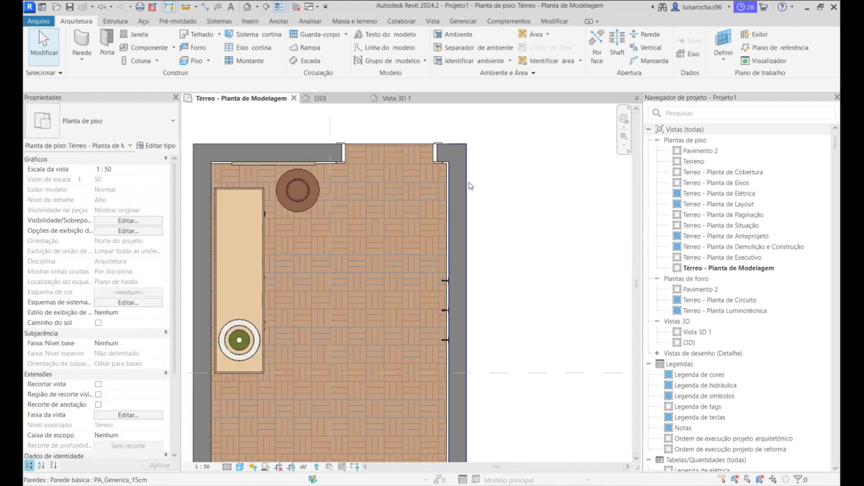
scroll(468, 183, "down", 2)
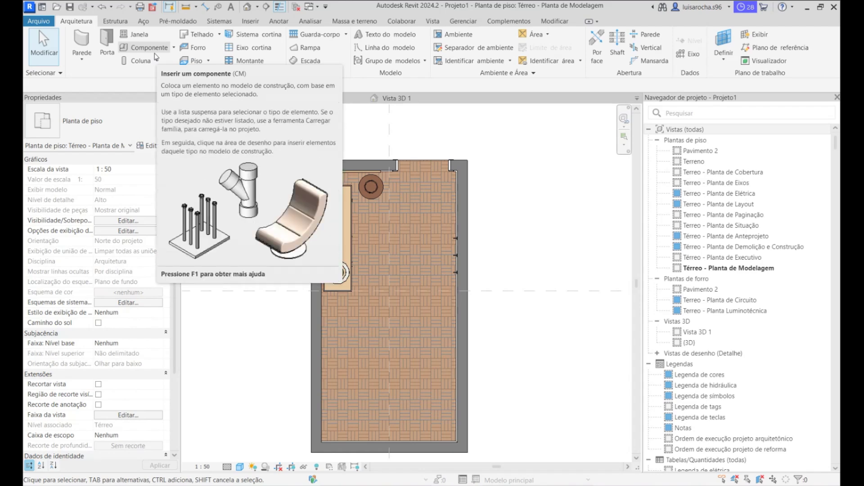
left_click(155, 56)
left_click(150, 115)
type("cha")
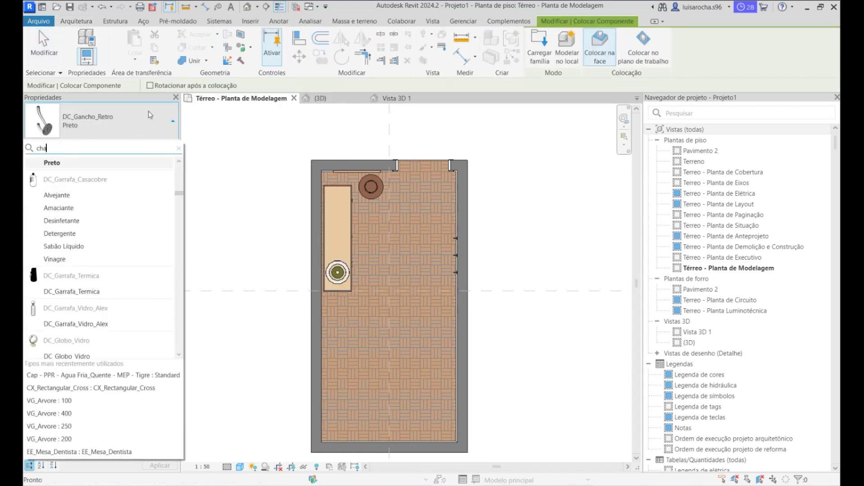
type("p")
left_click(116, 183)
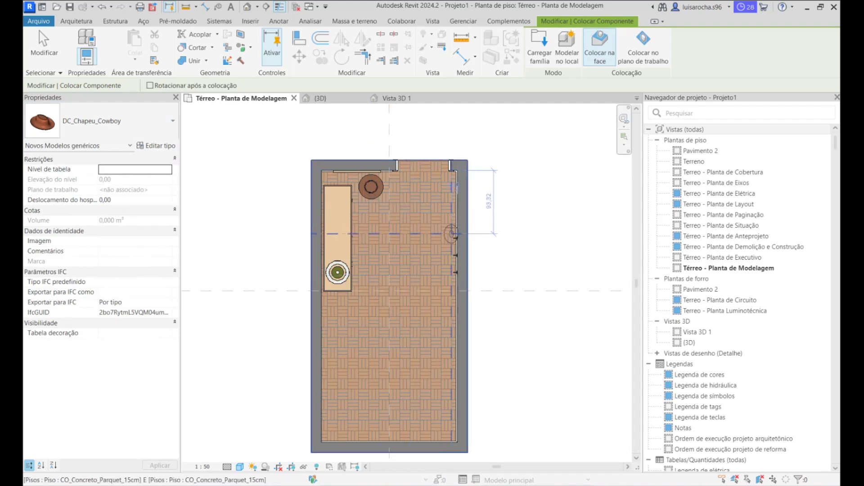
left_click(321, 99)
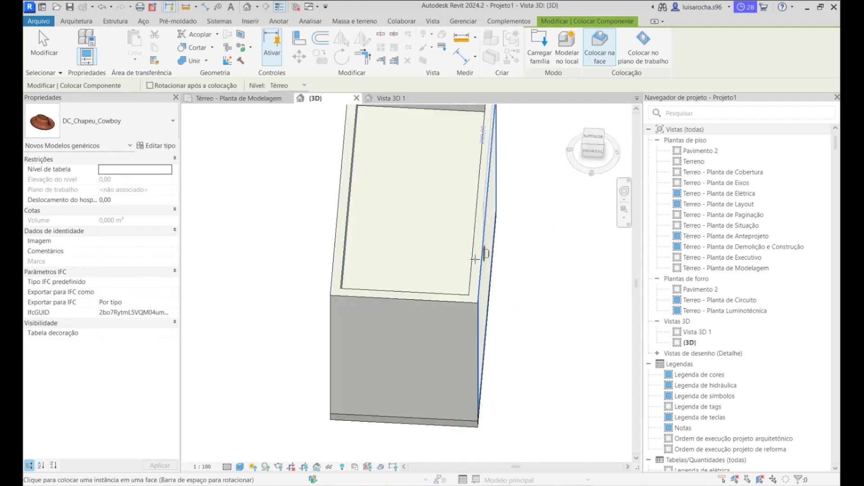
left_click(391, 98)
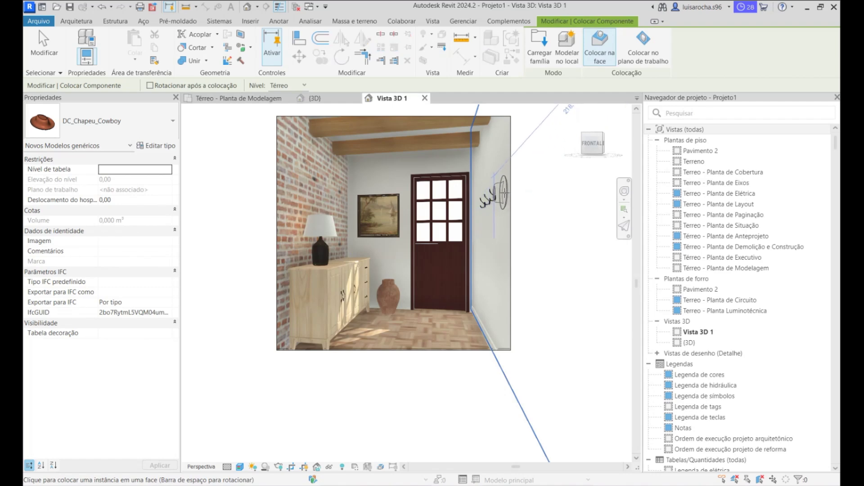
left_click(504, 193)
key("Escape")
key("Escape")
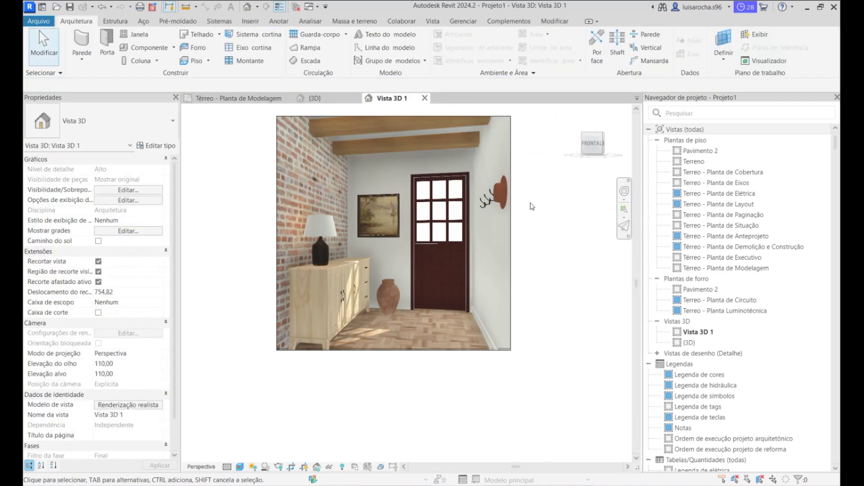
Set the cowboy hat's elevation from the level to 150.
left_click(501, 197)
left_click(130, 182)
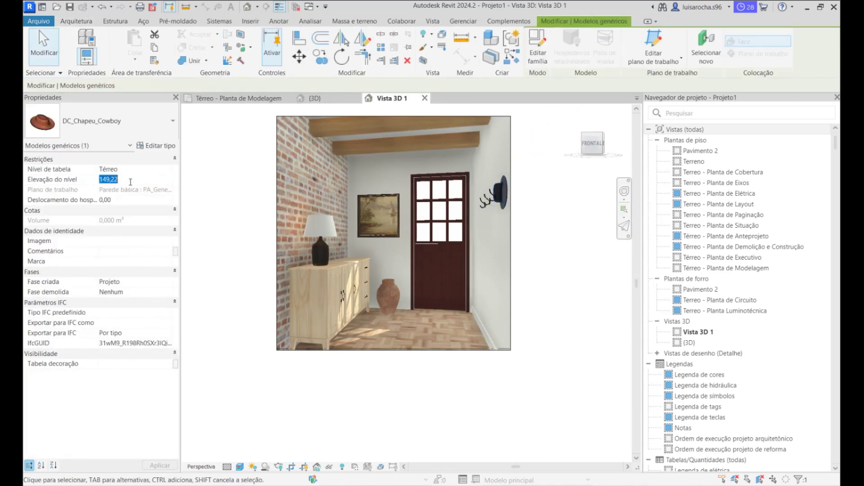
left_click(239, 98)
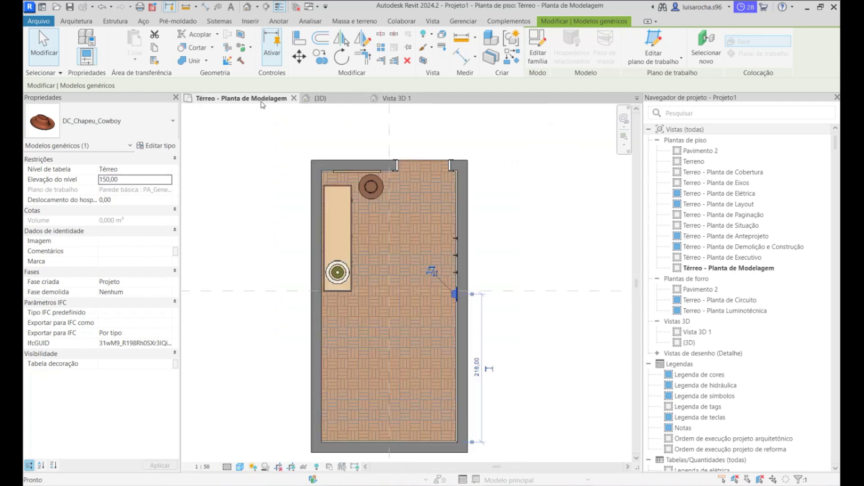
Add an aligned dimension in the floor plan between the hook nearest the hat and the hat's centre.
scroll(478, 261, "up", 5)
key("d")
key("i")
scroll(503, 287, "up", 3)
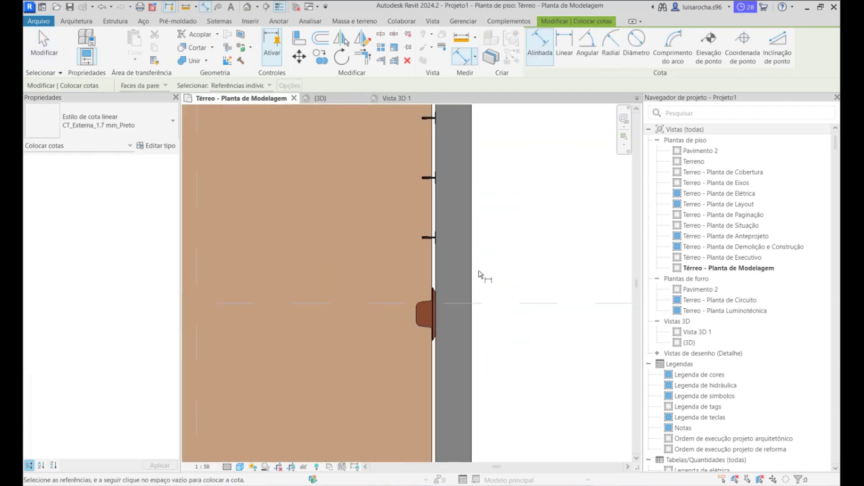
left_click(410, 221)
left_click(398, 341)
left_click(552, 279)
key("Escape")
key("Escape")
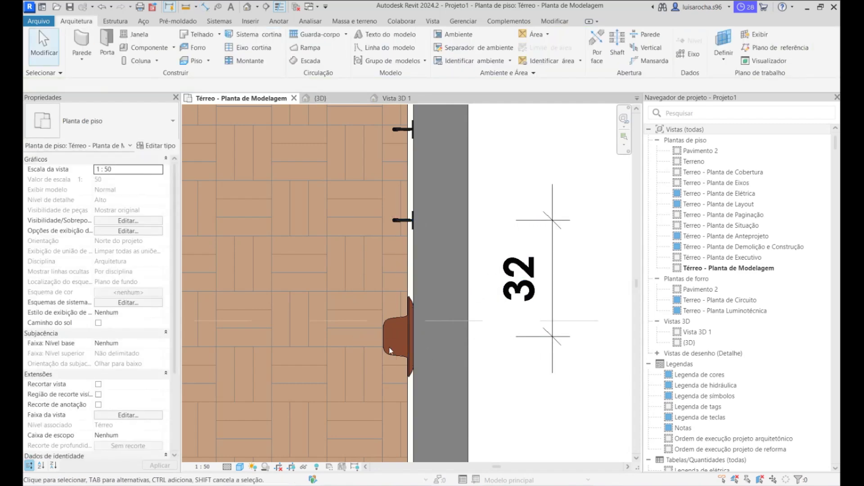
Set the dimensioned distance between the nearest hook and the cowboy hat to 25.
left_click(387, 353)
key("Escape")
left_click(391, 316)
left_click(410, 279)
left_click(383, 339)
key("Escape")
left_click(385, 338)
left_click(540, 278)
type("25")
key("Return")
key("Escape")
Delete the dimension between the hook and the hat and check the result in the camera view.
left_click(549, 244)
key("Delete")
left_click(392, 98)
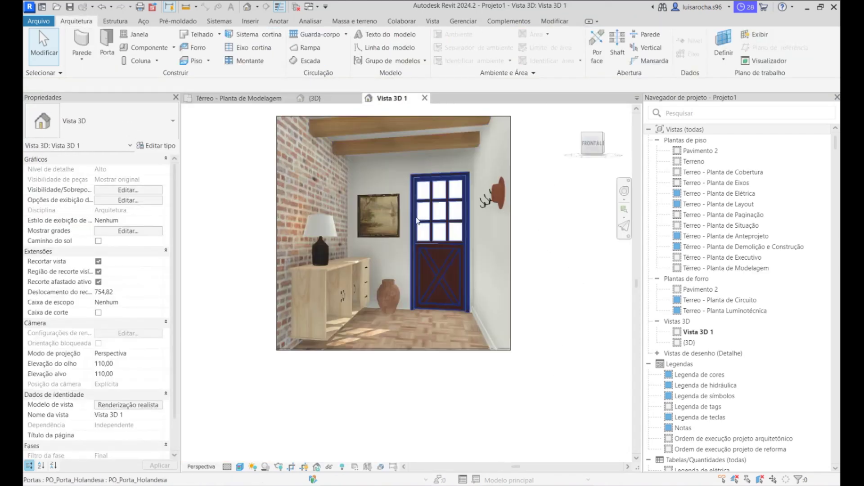
left_click(333, 329)
left_click(392, 366)
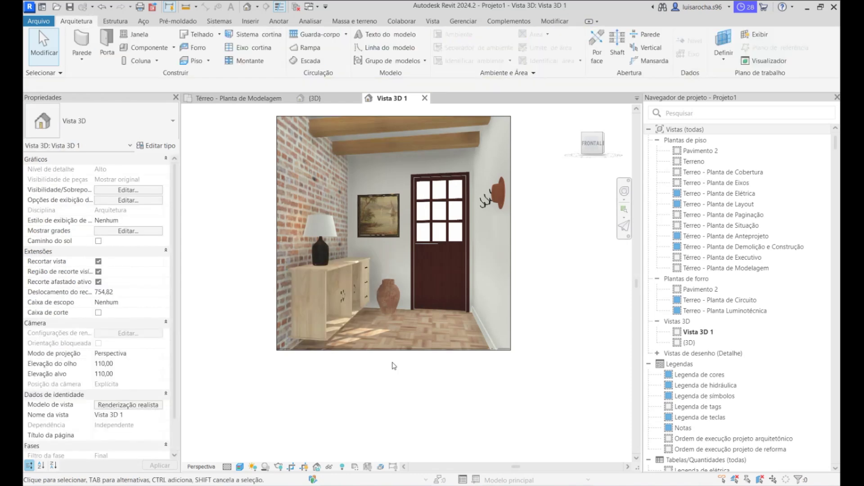
scroll(371, 341, "up", 3)
Rename the camera view Vista 3D 1 as Hall and reopen it.
left_click(425, 98)
left_click(697, 332)
left_click(697, 332)
key("Caps_Lock")
type("H")
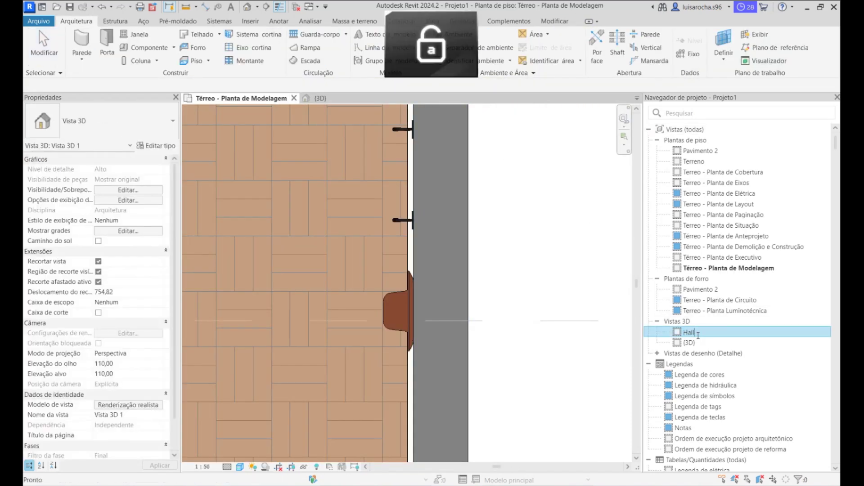
type("all")
key("Return")
left_click(319, 98)
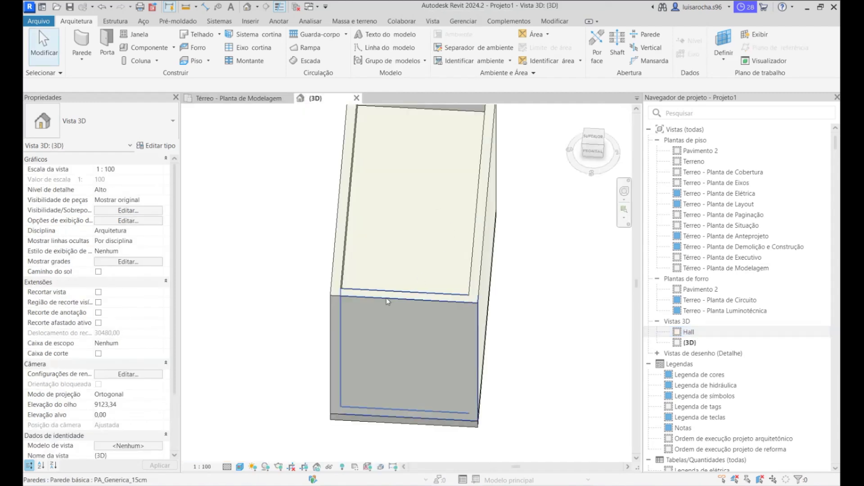
double_click(688, 333)
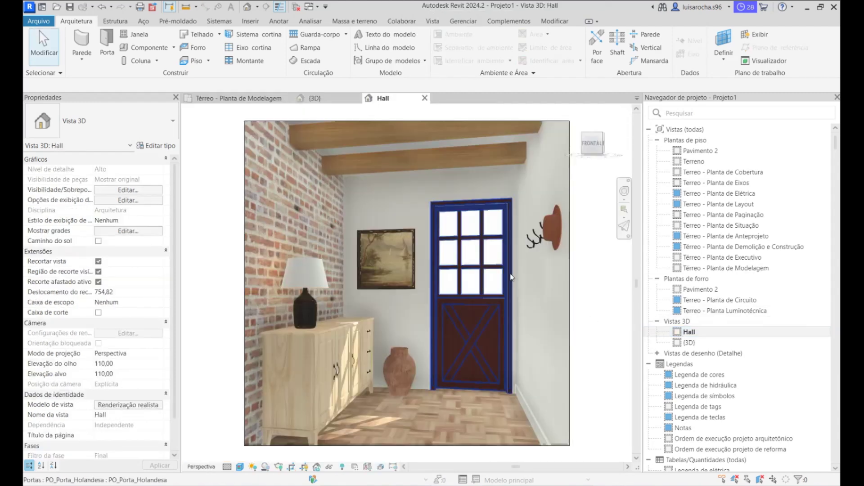
Save the project on the desktop (Área de Trabalho) as Hall 2.
left_click(38, 21)
mouse_move(59, 165)
left_click(194, 112)
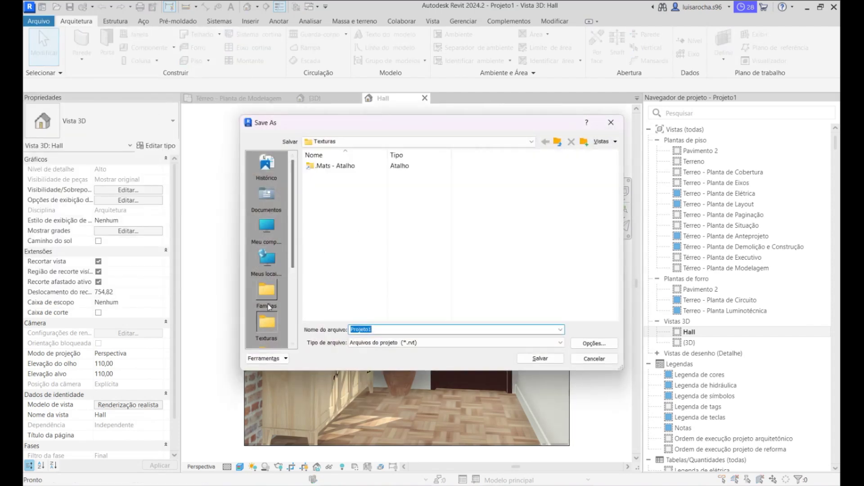
left_click(272, 227)
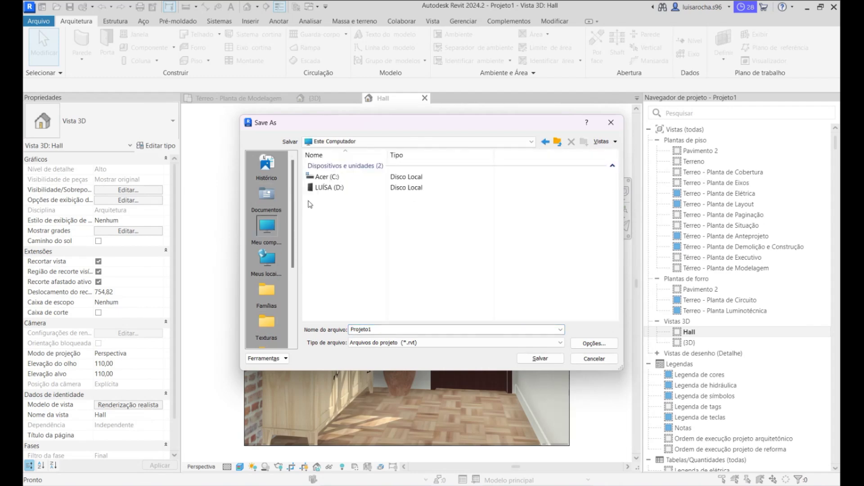
left_click_drag(293, 234, 295, 286)
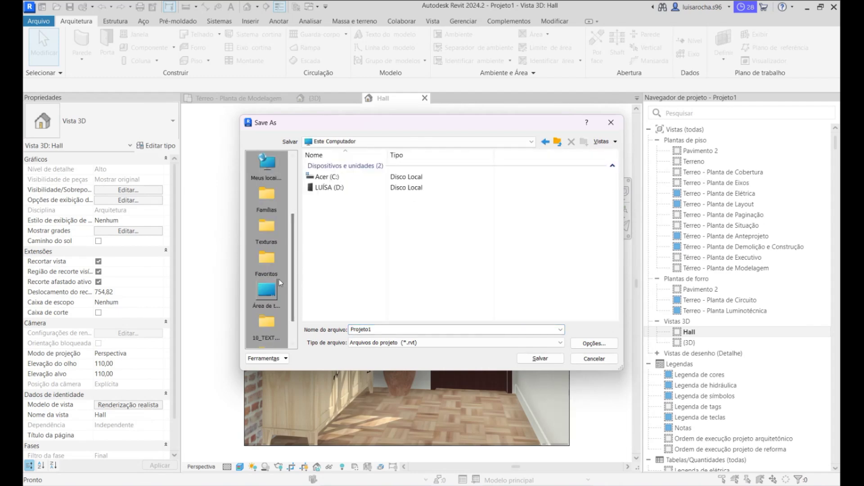
left_click(267, 290)
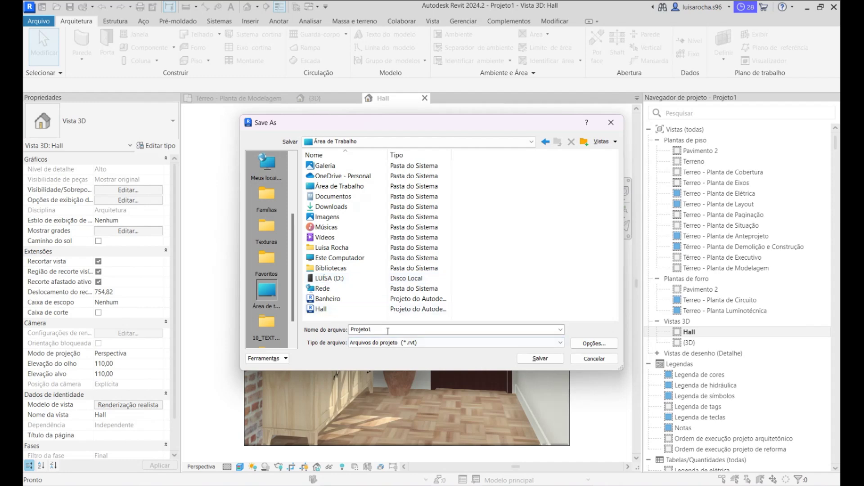
key("Caps_Lock")
type("Hall")
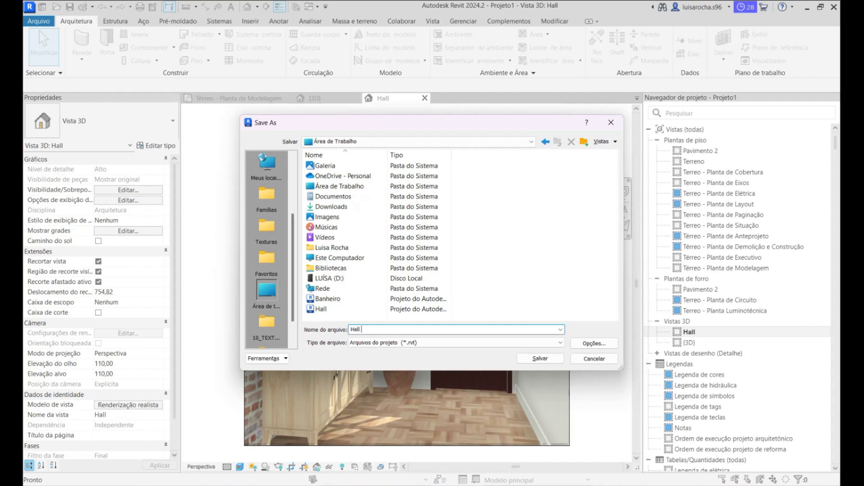
key("Return")
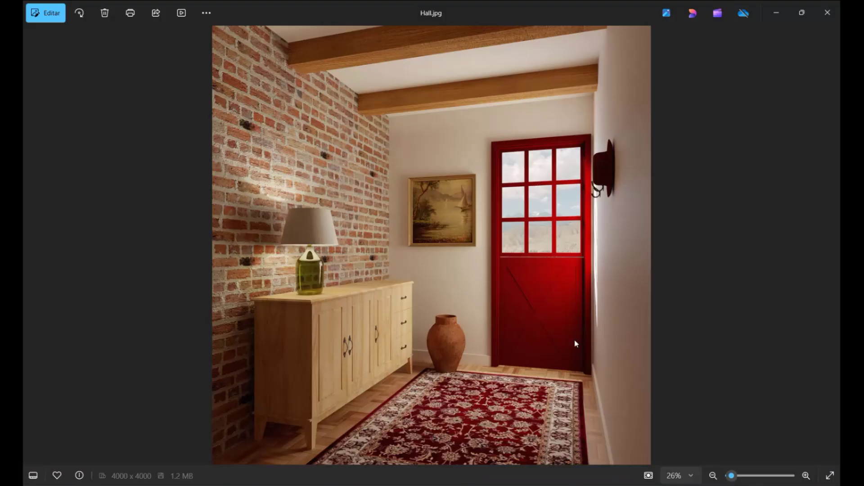
Put away the reference image, duplicate the Hall camera view and rename the copy as Hall 2.
left_click(781, 14)
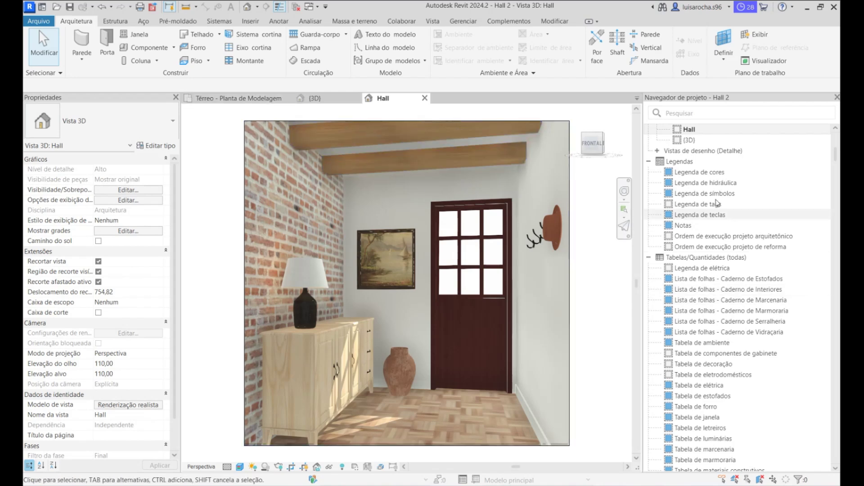
scroll(653, 216, "up", 2)
right_click(689, 182)
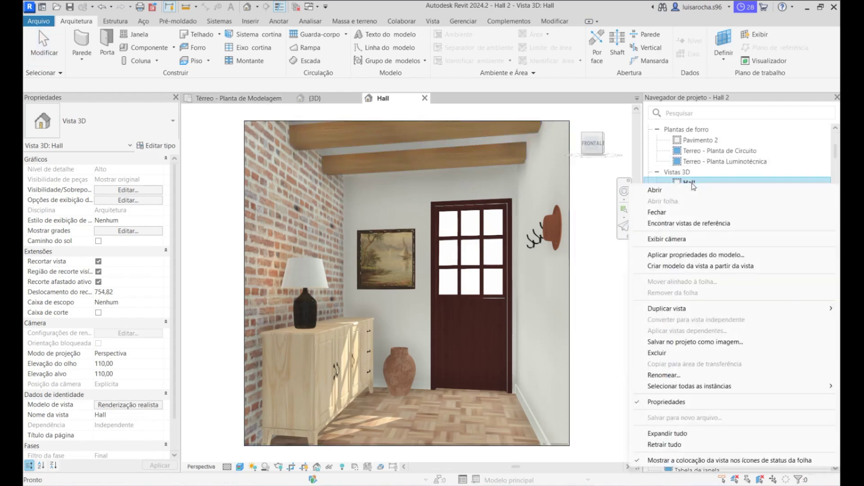
mouse_move(666, 308)
left_click(580, 310)
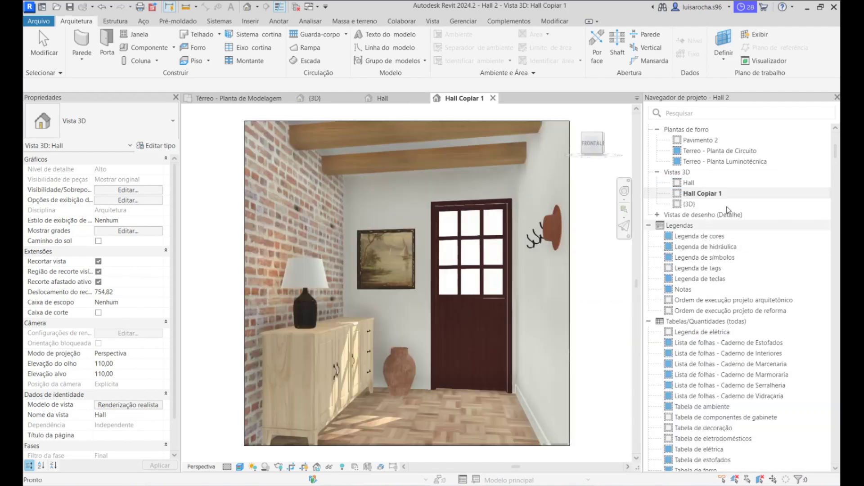
left_click(712, 194)
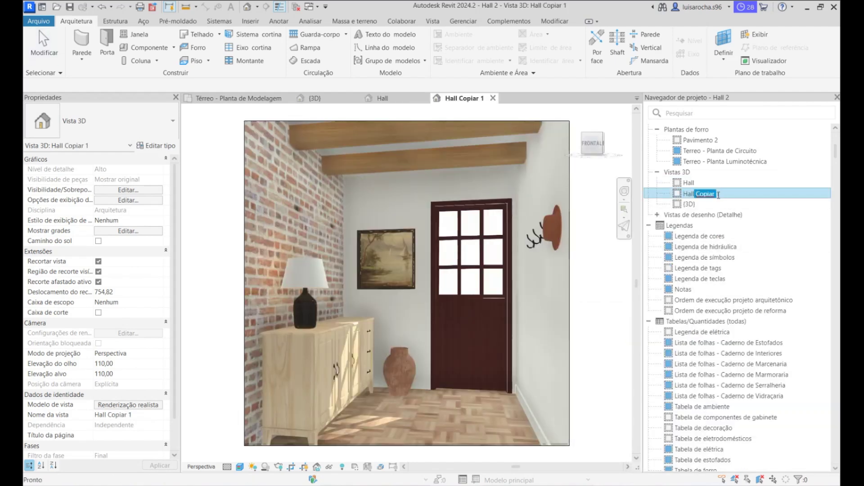
type("2")
key("Return")
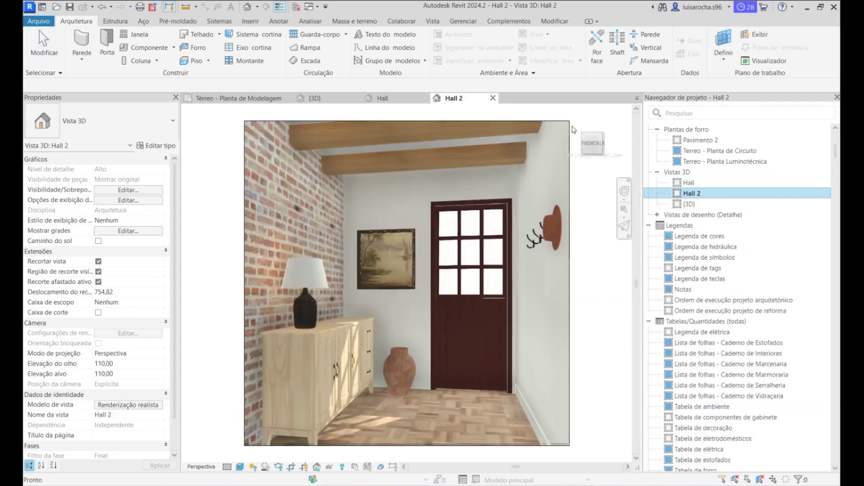
Move the Hall 2 camera closer to the hook wall in the floor plan and shift its target slightly toward the sideboard side.
left_click(522, 120)
left_click(239, 98)
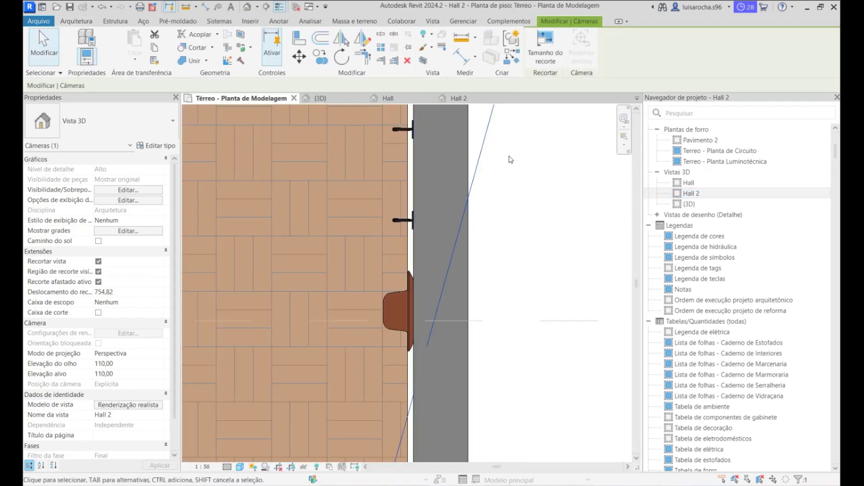
scroll(456, 339, "down", 3)
left_click_drag(456, 339, 485, 337)
scroll(471, 338, "down", 3)
mouse_move(434, 168)
left_mouse_down()
mouse_move(404, 168)
mouse_move(425, 170)
left_mouse_up()
left_click(420, 132)
scroll(420, 131, "down", 1)
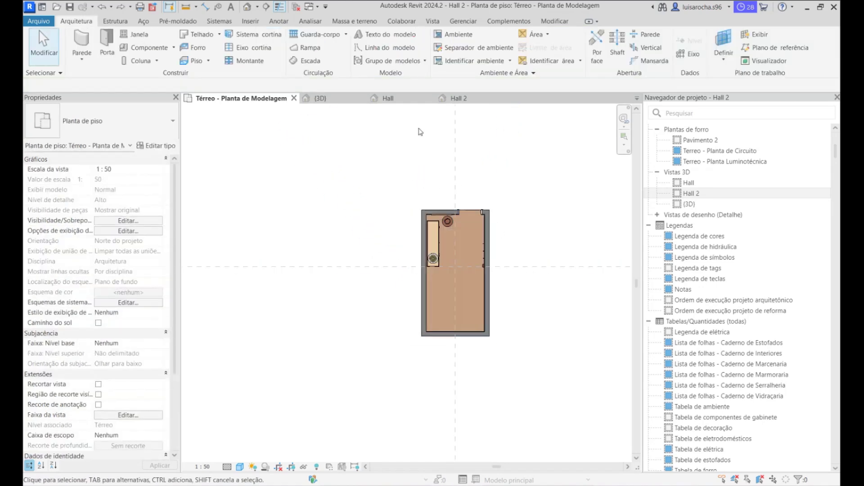
key("ctrl+Tab")
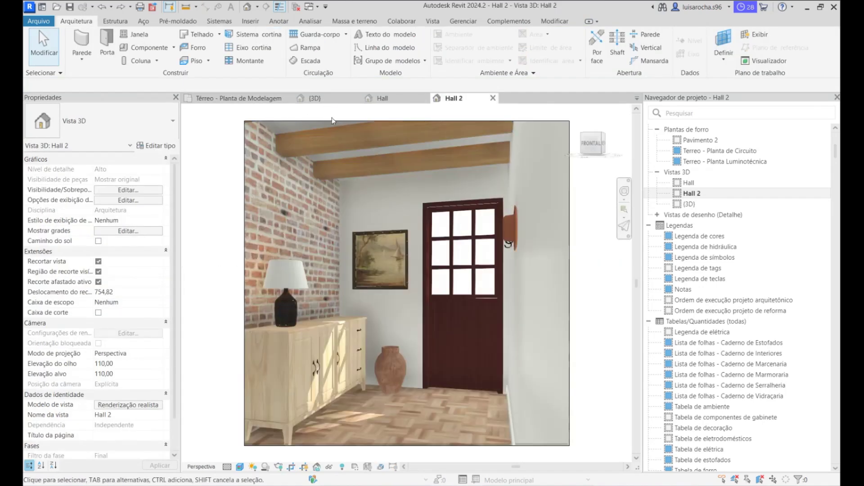
left_click(279, 127)
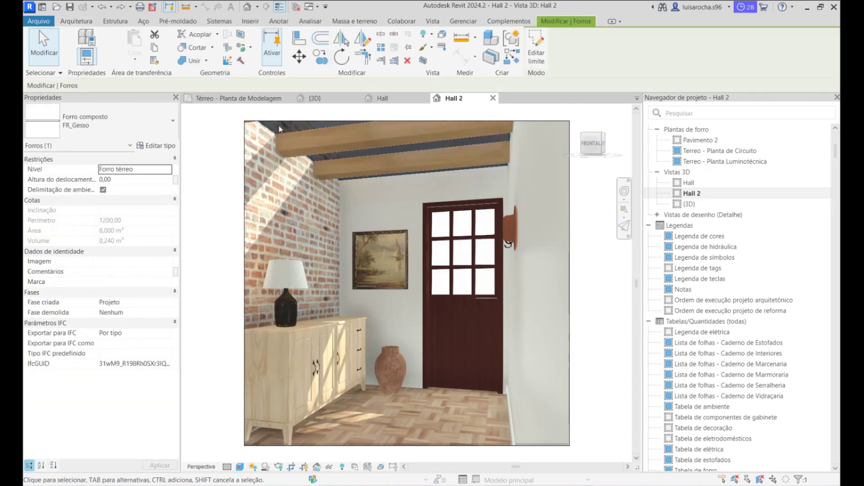
left_click(243, 152)
left_click(493, 97)
double_click(693, 193)
Swing the Hall 2 camera's target further toward the brick wall side in the floor plan, check the view and nudge the target back slightly.
left_click(461, 121)
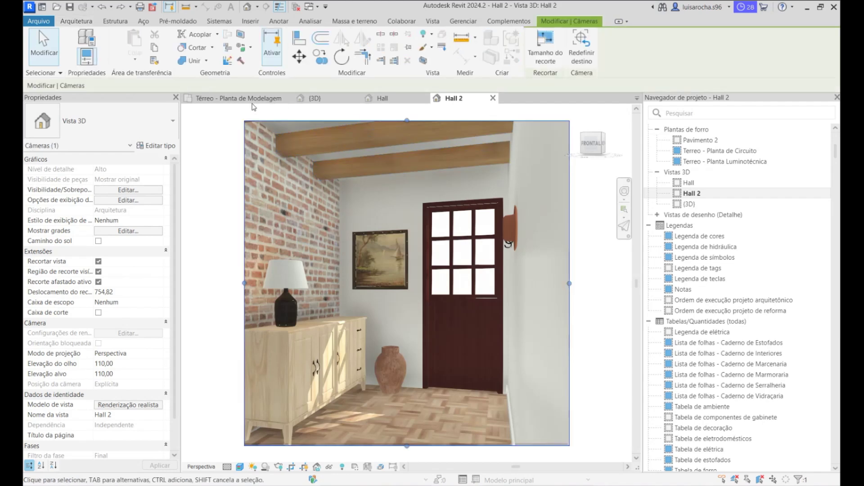
left_click(251, 100)
scroll(413, 314, "down", 2)
left_click_drag(420, 201, 409, 201)
left_click_drag(431, 243, 415, 247)
left_click_drag(416, 245, 419, 244)
left_click(474, 131)
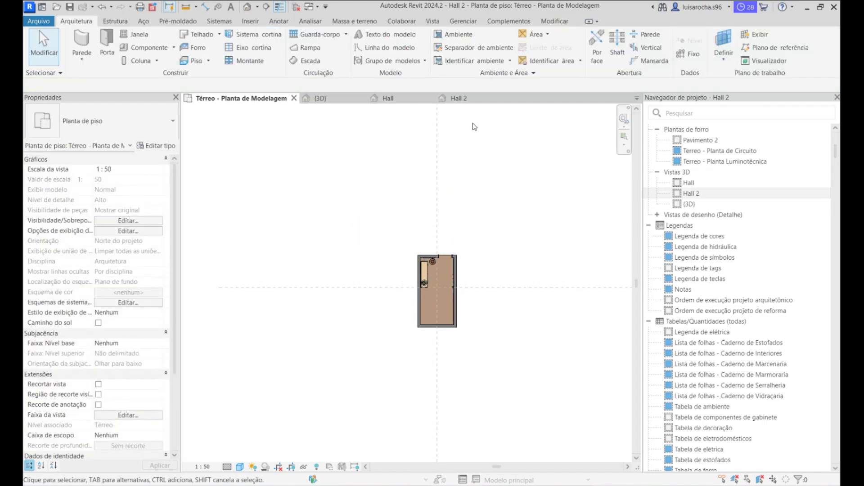
left_click(468, 99)
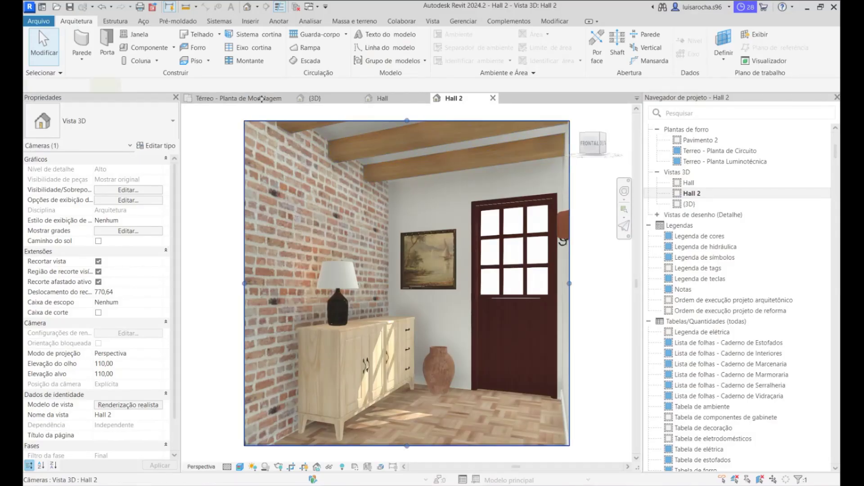
left_click(261, 98)
left_click_drag(419, 242, 423, 241)
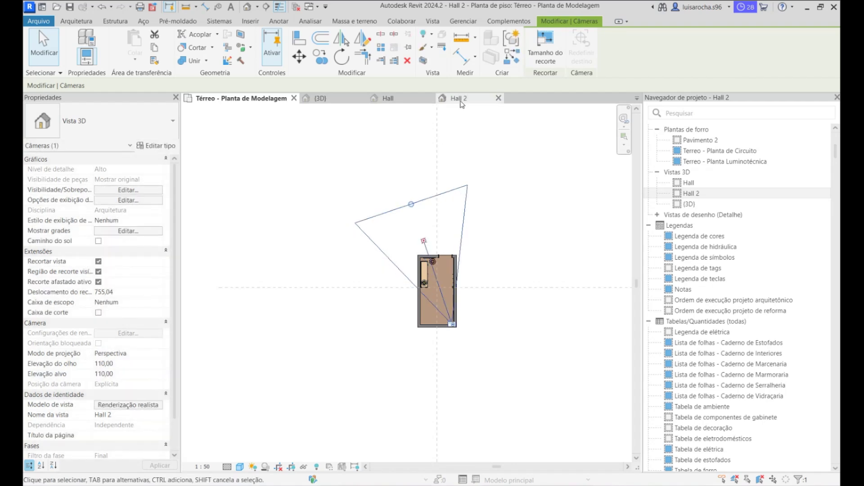
Compare the framing of the Hall 2 camera view with that of the Hall view.
left_click(458, 98)
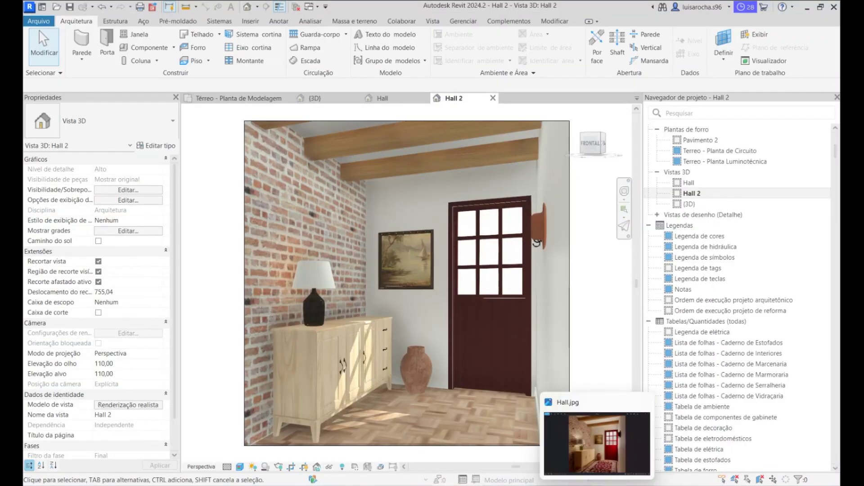
left_click(405, 100)
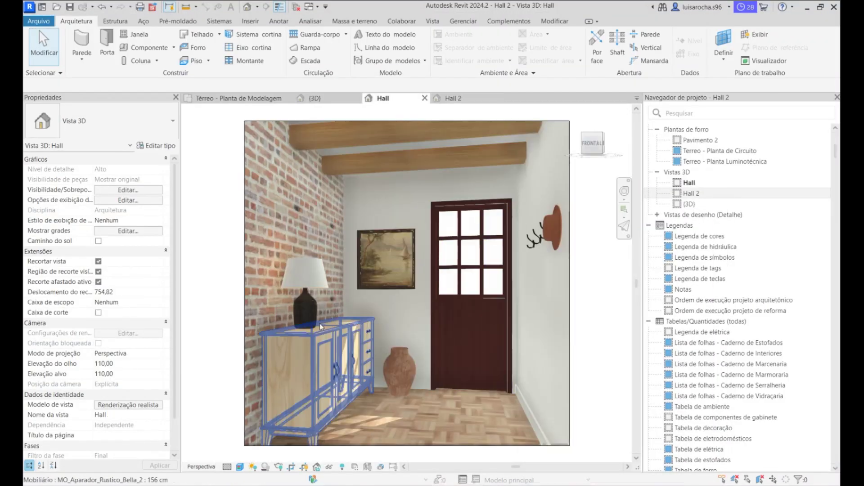
left_click(468, 102)
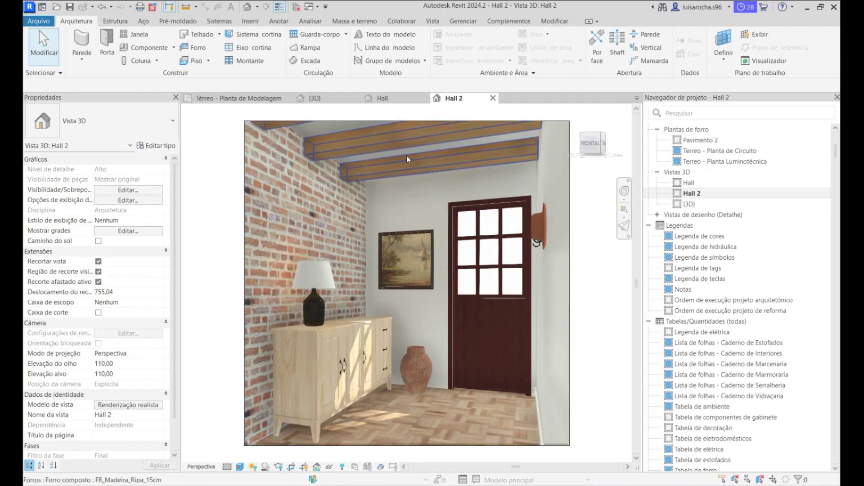
left_click(402, 101)
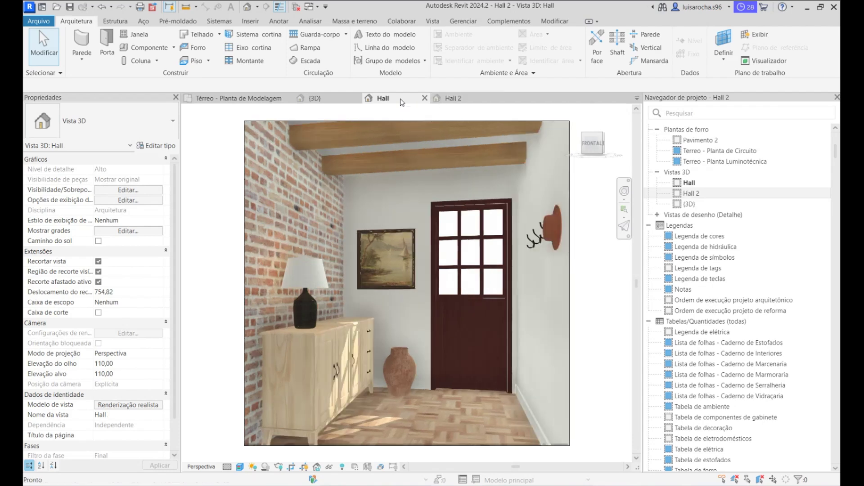
Send the Hall view to cloud rendering at Final quality and Máximo (16 Megapixel) size, continuing in the background.
left_click(442, 25)
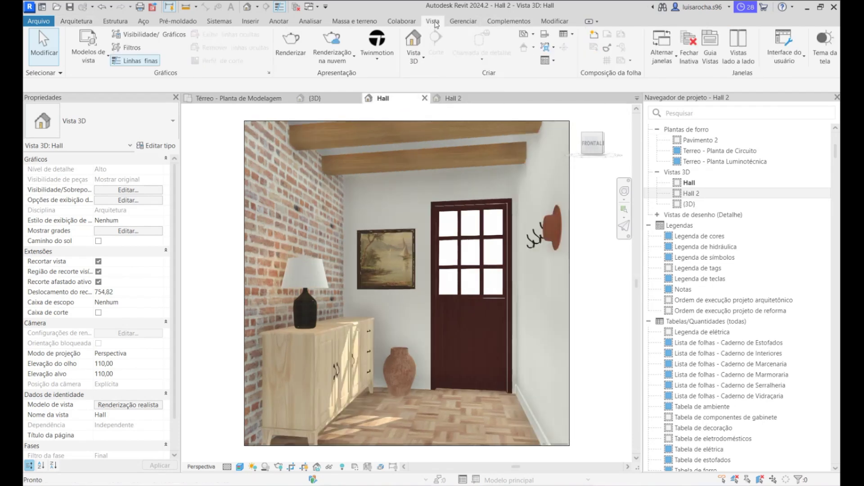
left_click(339, 53)
left_click(353, 80)
left_click(377, 199)
left_click(377, 220)
left_click(378, 227)
left_click(378, 277)
left_click(507, 336)
left_click(433, 328)
Send the Hall 2 view to cloud rendering at Final quality and Máximo (16 Megapixel) size.
left_click(451, 98)
left_click(335, 54)
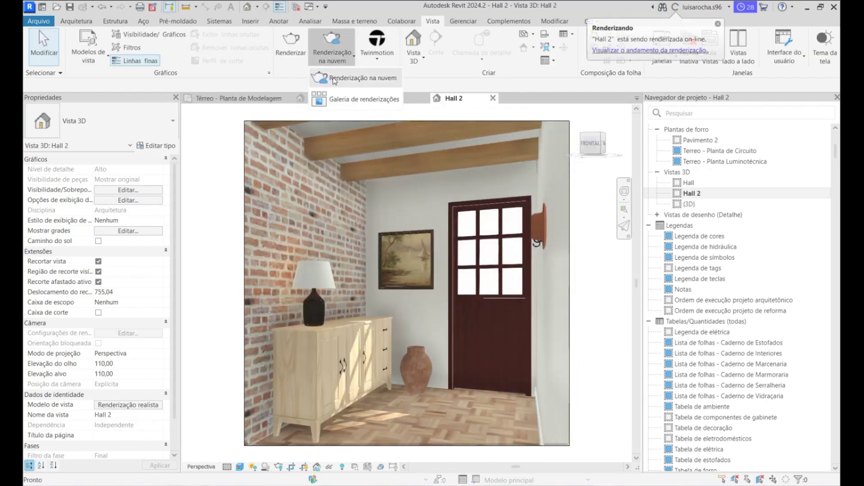
left_click(353, 79)
left_click(378, 199)
left_click(379, 220)
left_click(379, 227)
left_click(379, 277)
left_click(515, 337)
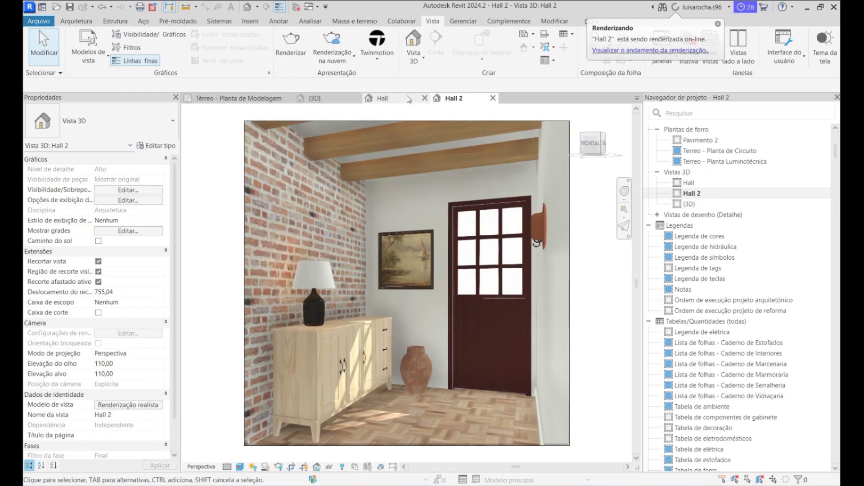
Remove the Renderização realista view template from the Hall view by assigning <Nenhum>.
left_click(387, 98)
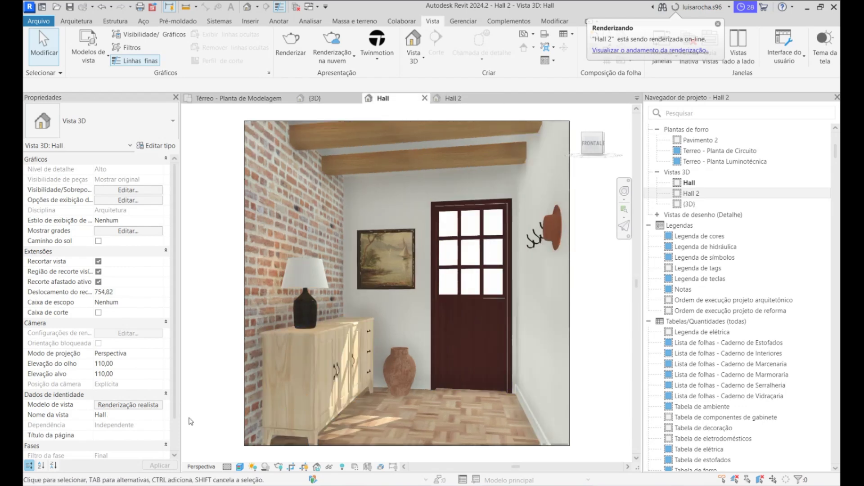
left_click(254, 466)
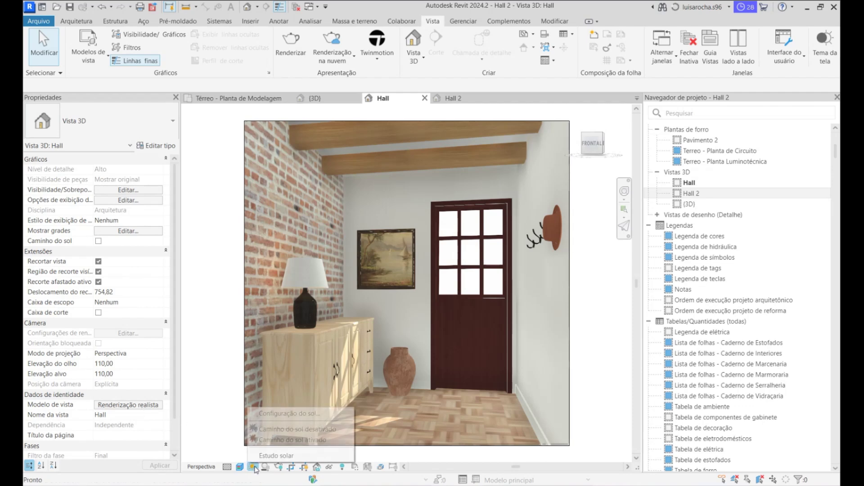
left_click(128, 405)
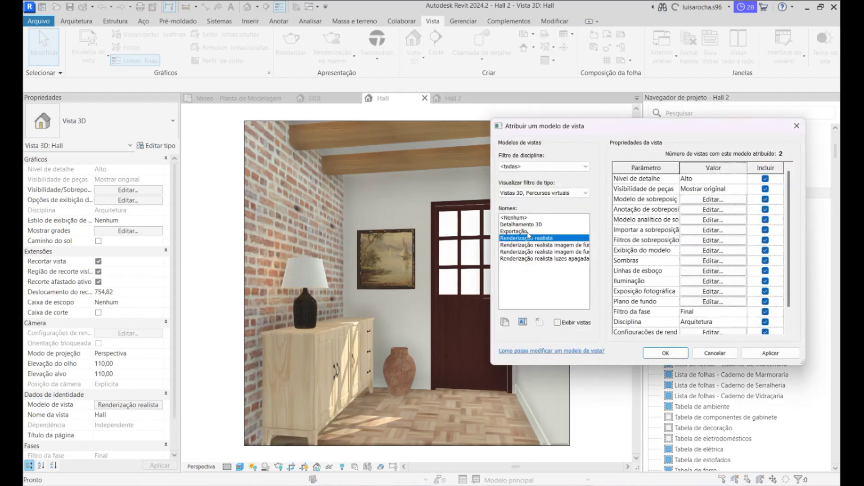
left_click(533, 217)
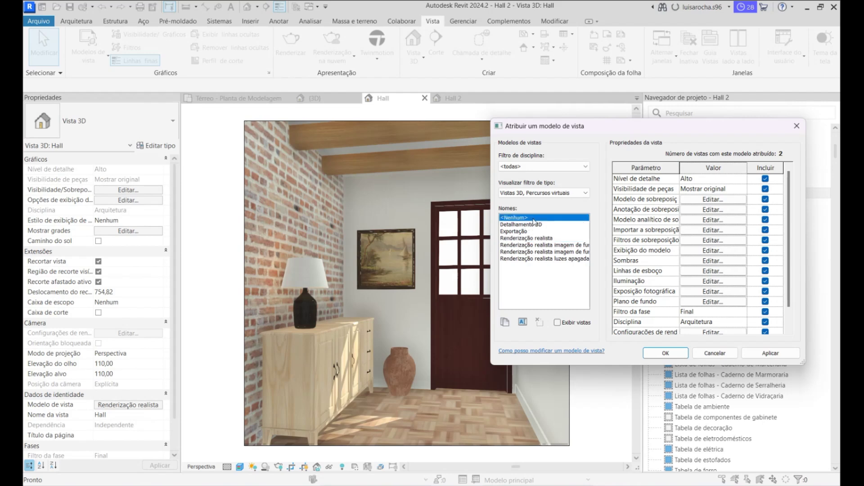
left_click(665, 353)
Set the Hall view's static sun study time to 12:00.
left_click(253, 466)
left_click(279, 413)
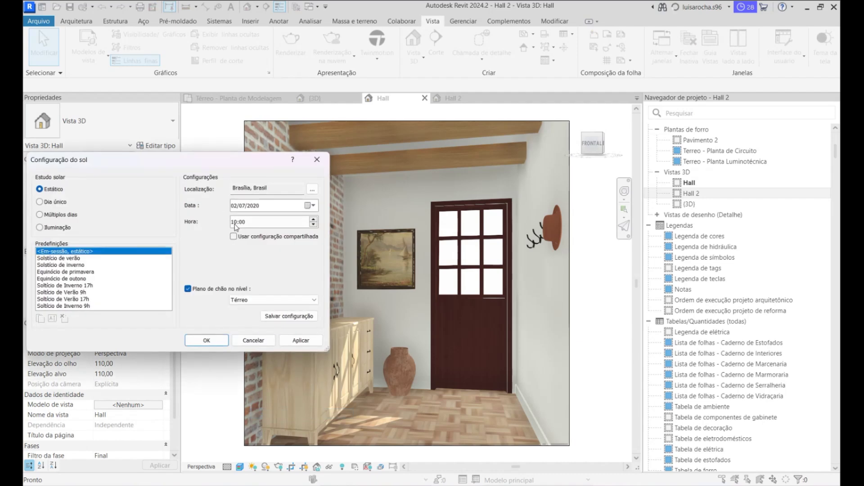
type("12")
left_click(301, 340)
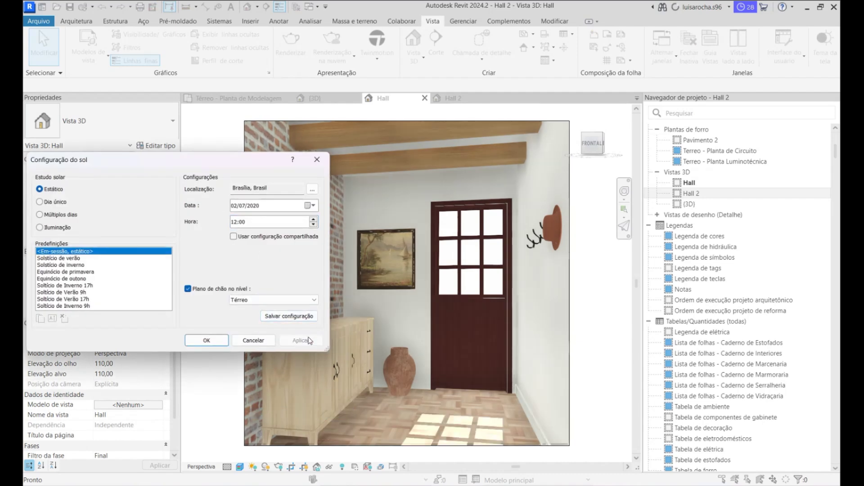
left_click(206, 341)
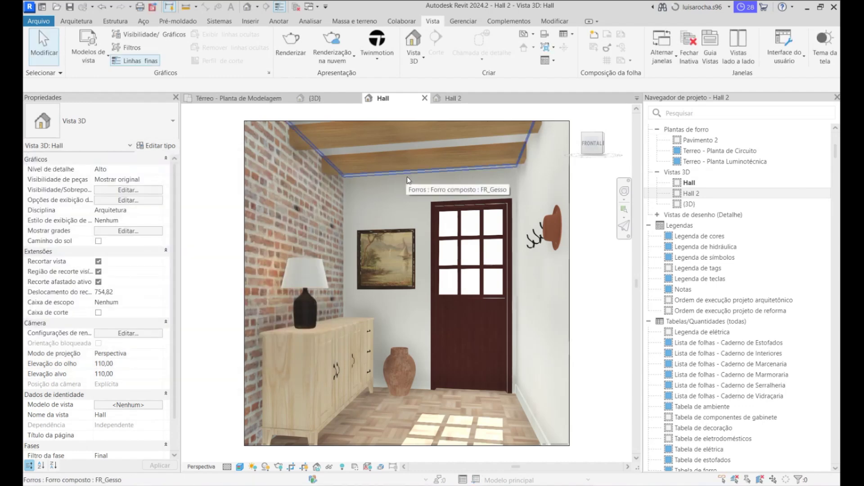
Send the Hall view with midday sun to cloud rendering at Final quality and maximum image size, continuing in the background.
left_click(335, 58)
left_click(348, 82)
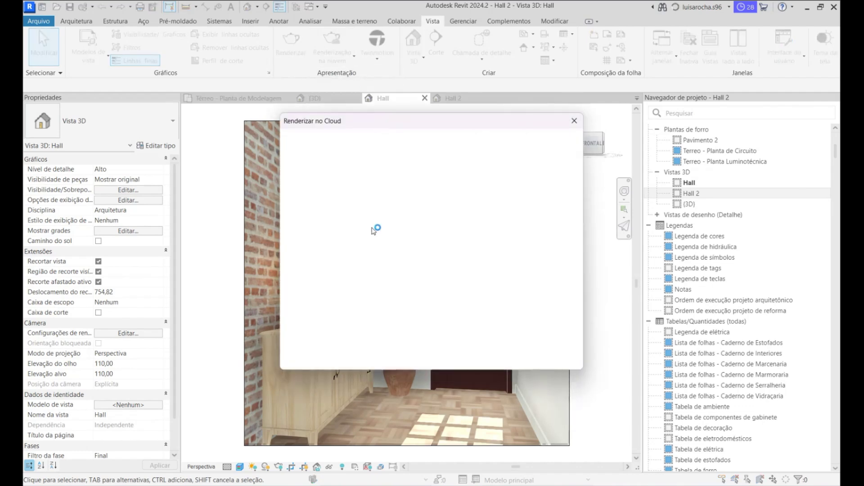
left_click(396, 199)
left_click(387, 218)
left_click(396, 226)
left_click(385, 277)
left_click(507, 335)
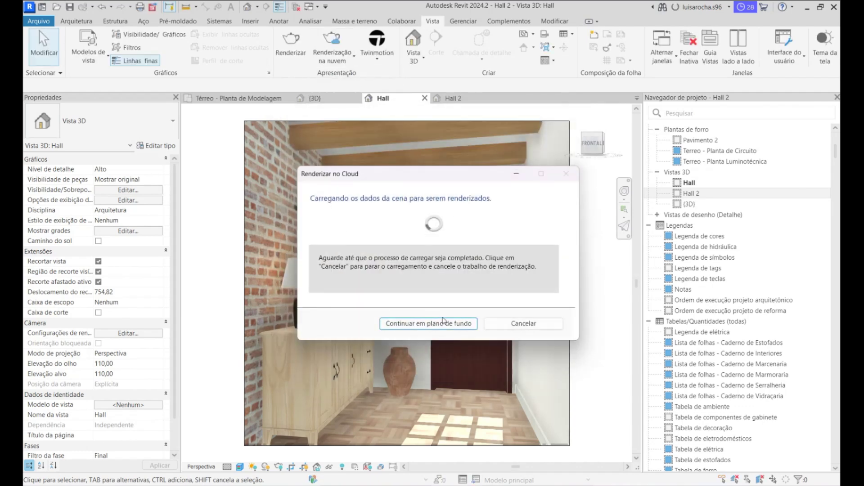
left_click(444, 320)
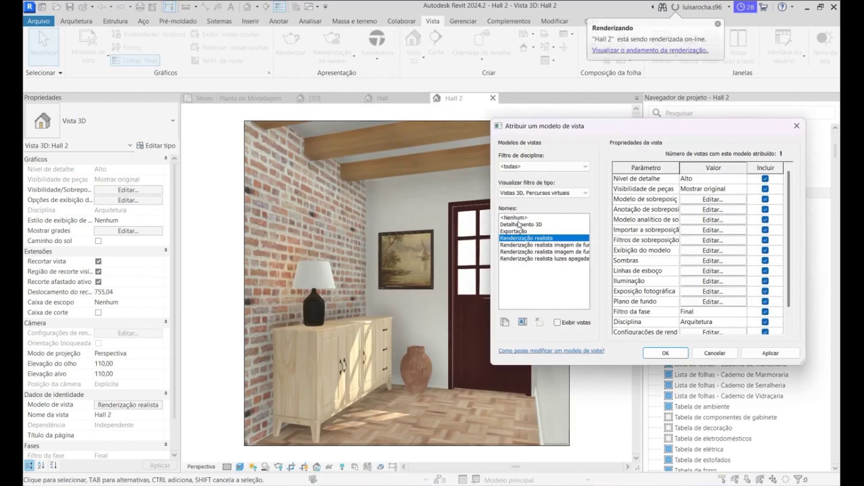
Assign the <Nenhum> view template to the Hall 2 view and start its cloud rendering.
left_click(514, 217)
left_click(666, 353)
left_click(240, 466)
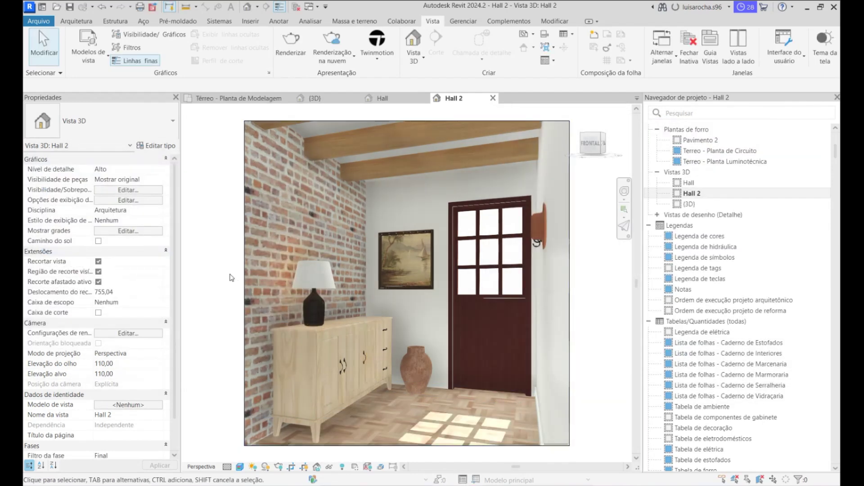
left_click(332, 50)
Set the Hall 2 view's static sun study time to 17:00.
left_click(253, 467)
left_click(273, 415)
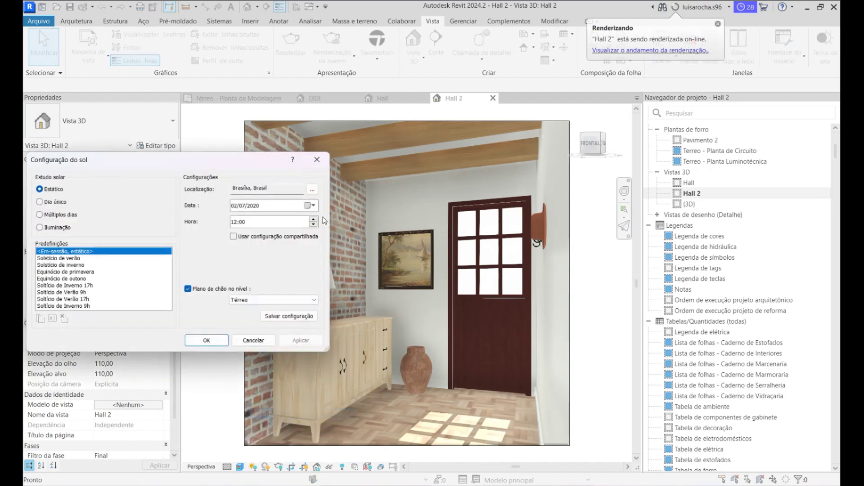
type("17")
left_click(300, 340)
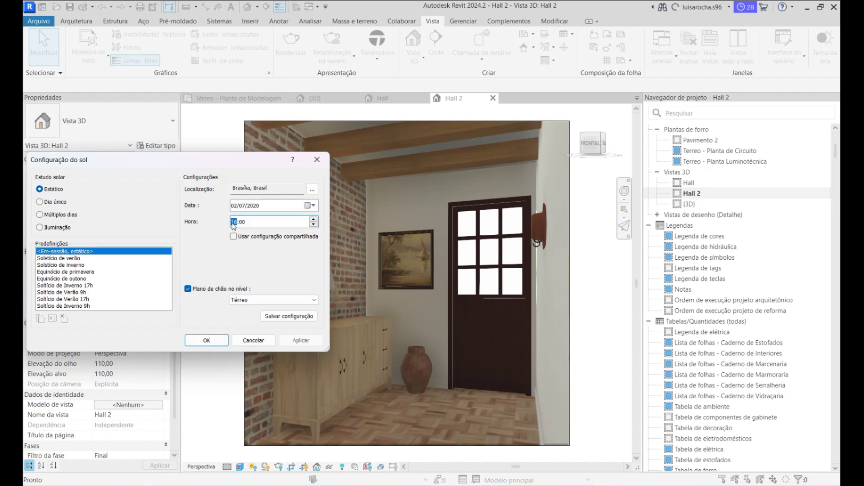
left_click(310, 342)
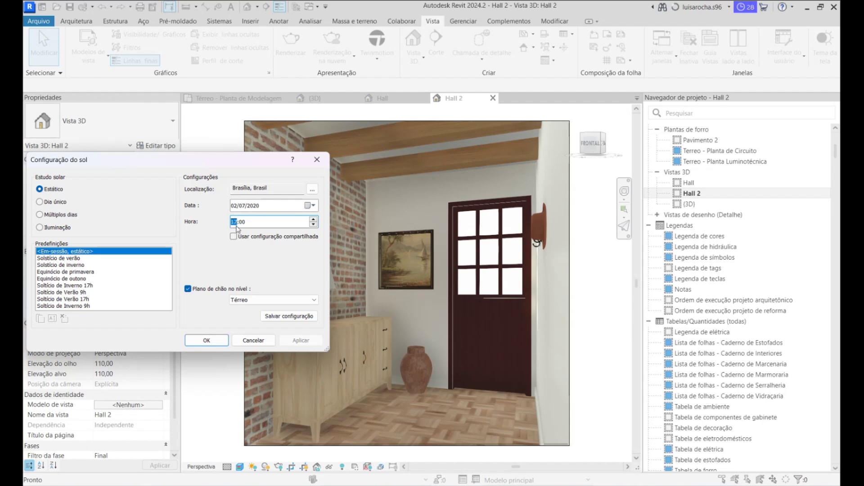
left_click(207, 341)
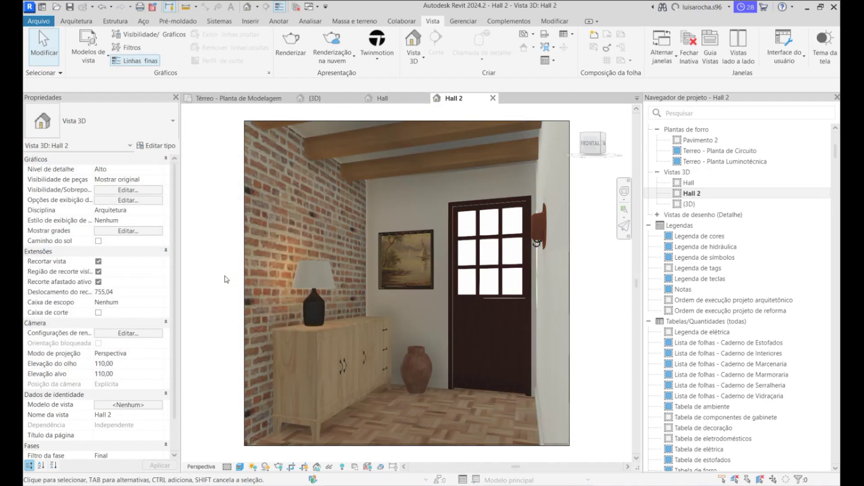
Send the late-afternoon Hall 2 view to cloud rendering at Final quality and Máximo (16 Megapixel) size, continuing in the background.
left_click(332, 45)
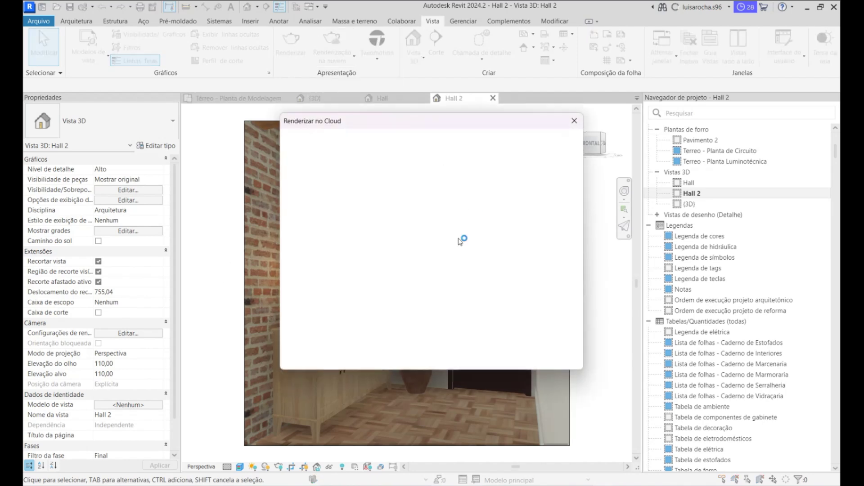
left_click(376, 200)
left_click(374, 221)
left_click(446, 226)
left_click(374, 239)
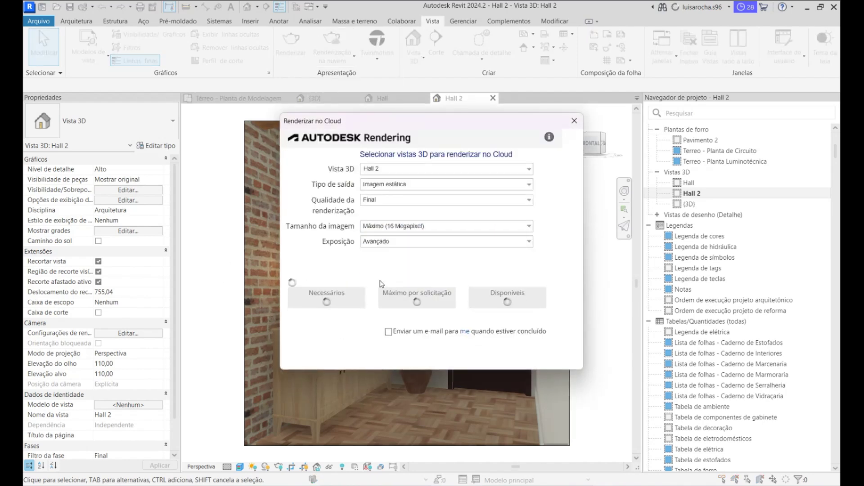
left_click(508, 336)
left_click(432, 377)
Set the Hall view's static sun study time to 17:00.
left_click(383, 99)
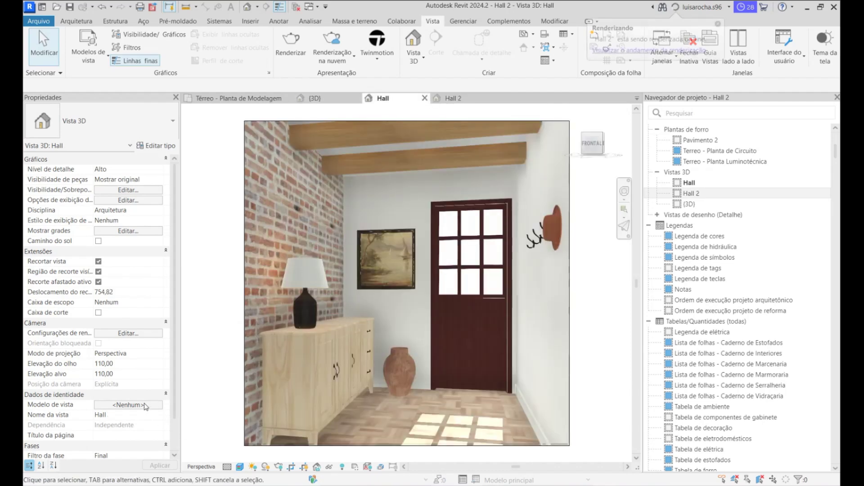
left_click(252, 467)
left_click(270, 412)
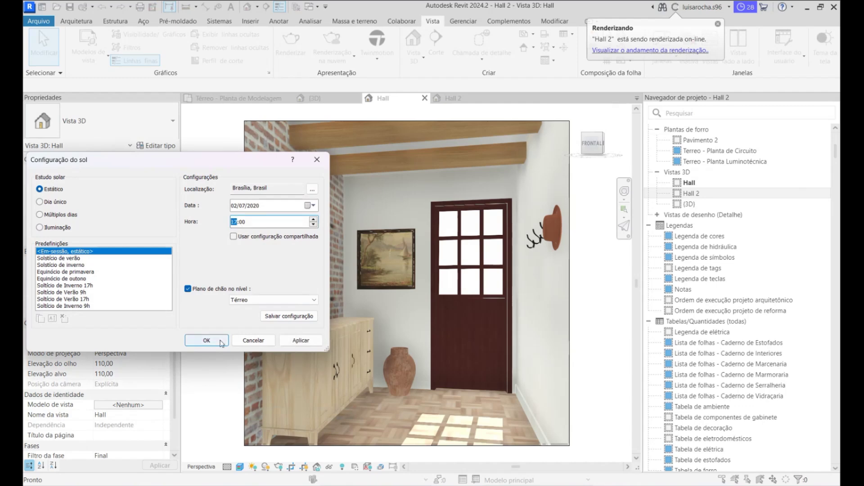
left_click(207, 341)
Send the late-afternoon Hall view to cloud rendering at Final quality and Máximo (16 Megapixel) size, continuing in the background.
left_click(333, 58)
left_click(341, 80)
left_click(446, 199)
left_click(396, 216)
left_click(445, 226)
left_click(385, 275)
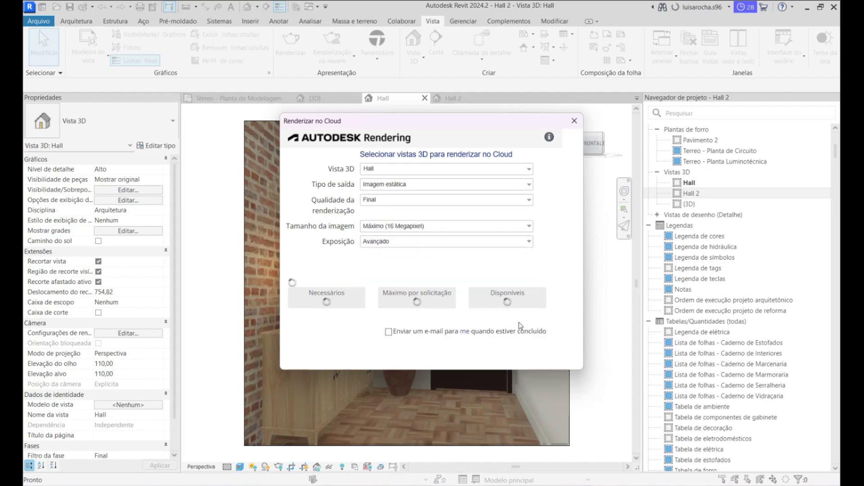
left_click(501, 338)
left_click(421, 324)
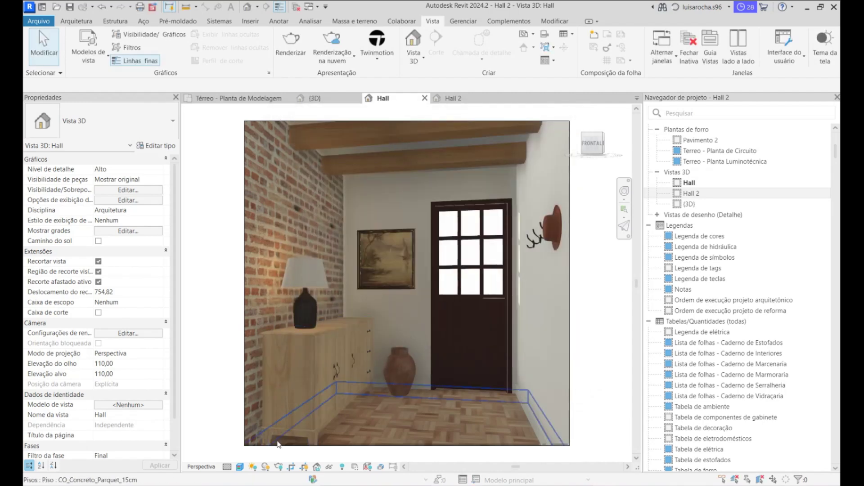
Open the Hall view's sun settings and try a time of 15:30.
left_click(253, 466)
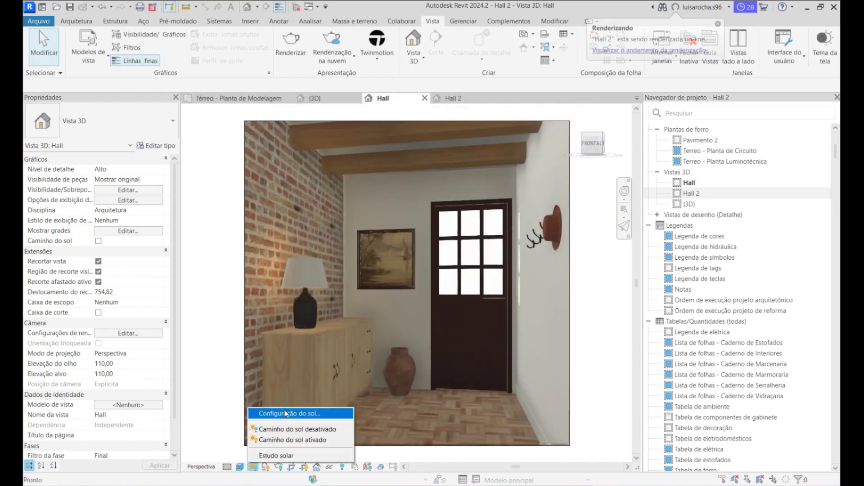
left_click(265, 442)
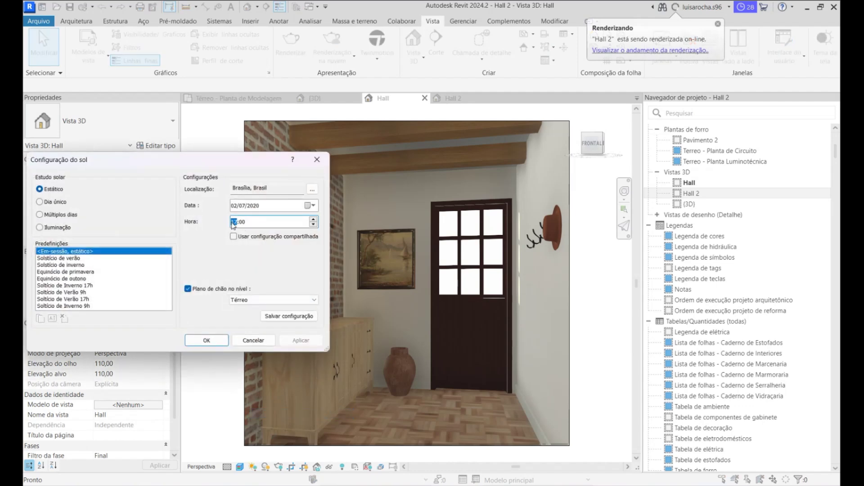
left_click(300, 340)
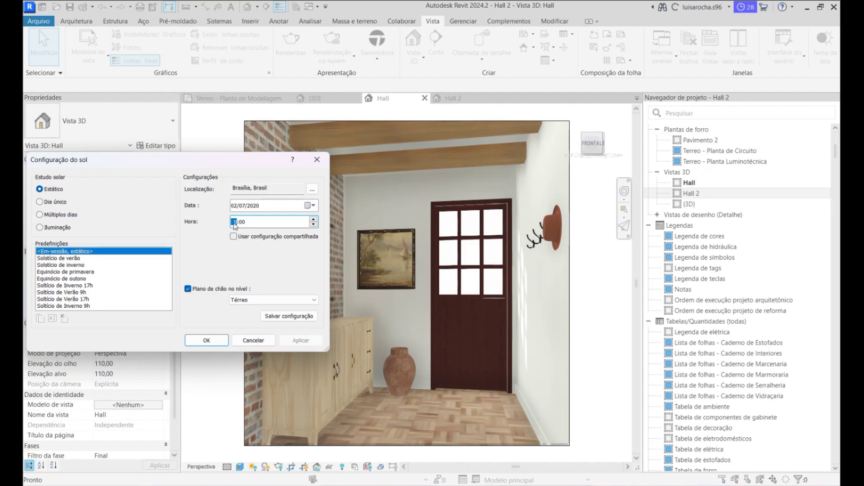
left_click(301, 340)
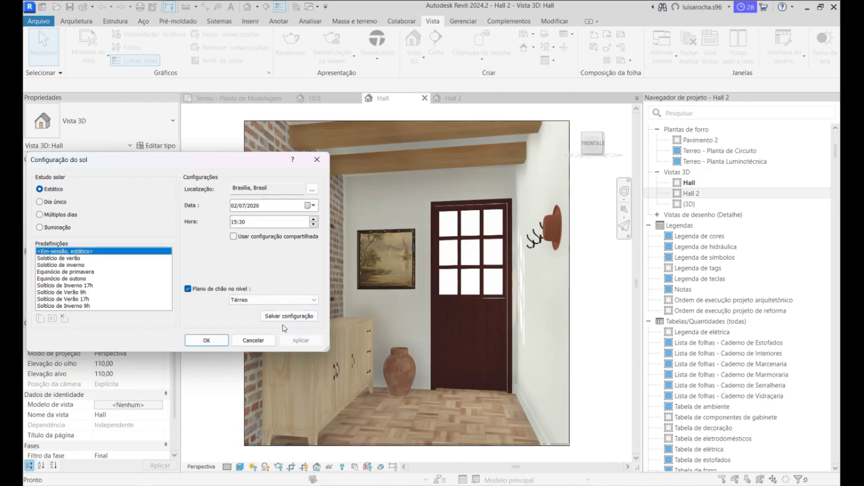
Try sun times of 16:00 and 16:30 in the Hall view.
type("16")
left_click(243, 224)
type("00")
left_click(301, 341)
left_click(242, 223)
type("30")
left_click(311, 344)
Try a sun time of 09:30 in the Hall view, and set the time to 16:30.
left_click(231, 224)
type("09")
left_click(308, 344)
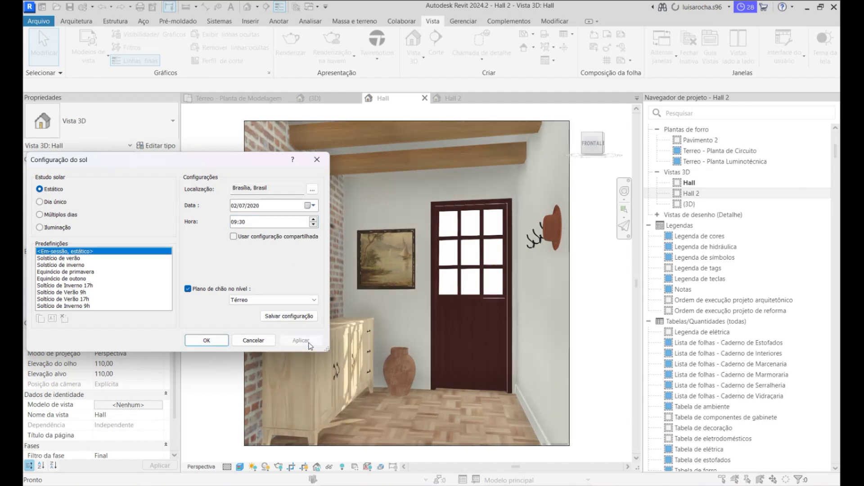
left_click(307, 337)
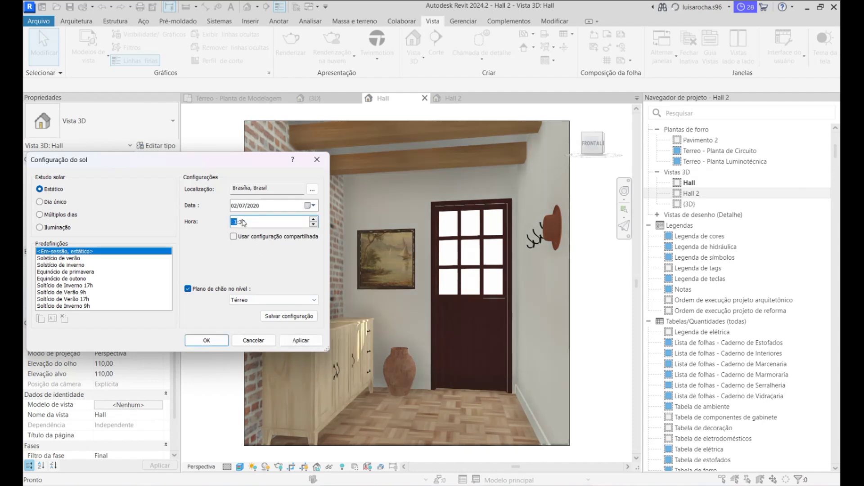
left_click(306, 342)
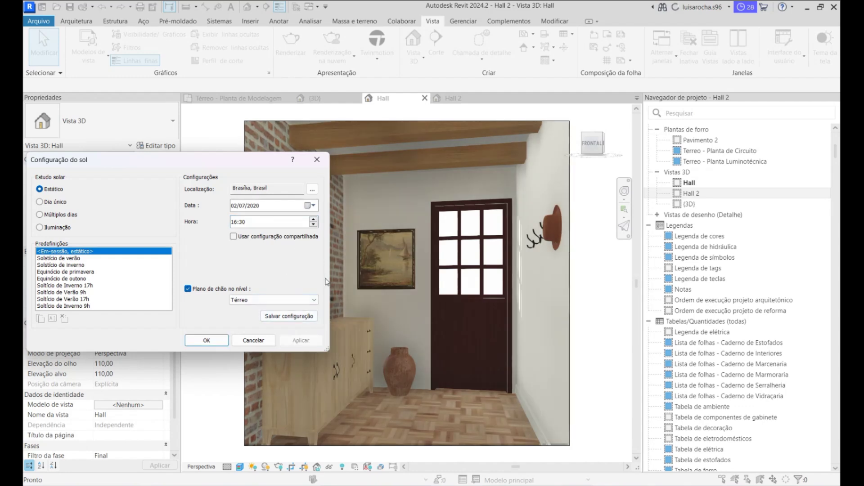
Apply the 16:30 sun time to the Hall view, and set the Hall 2 view's sun time to 16:00.
left_click(300, 341)
left_click(217, 343)
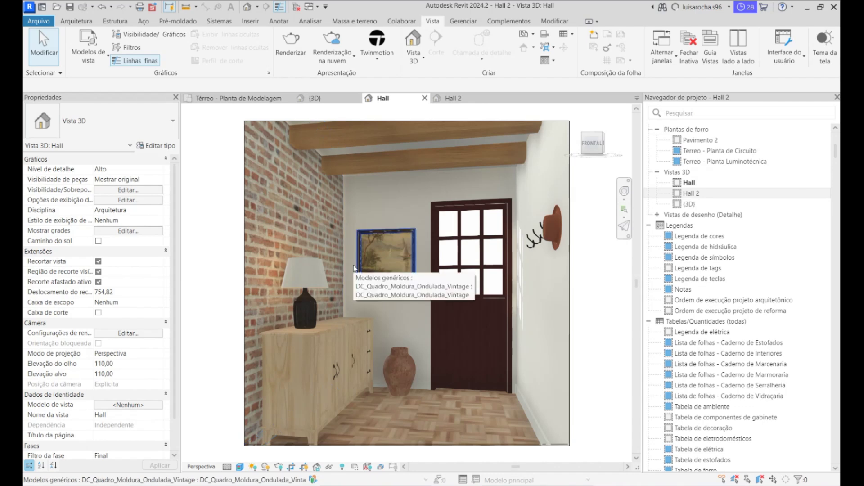
left_click(454, 98)
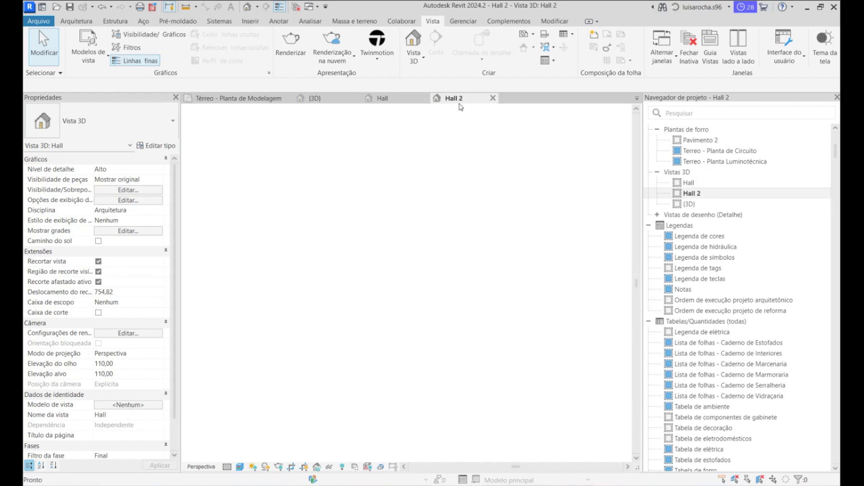
left_click(253, 466)
left_click(282, 412)
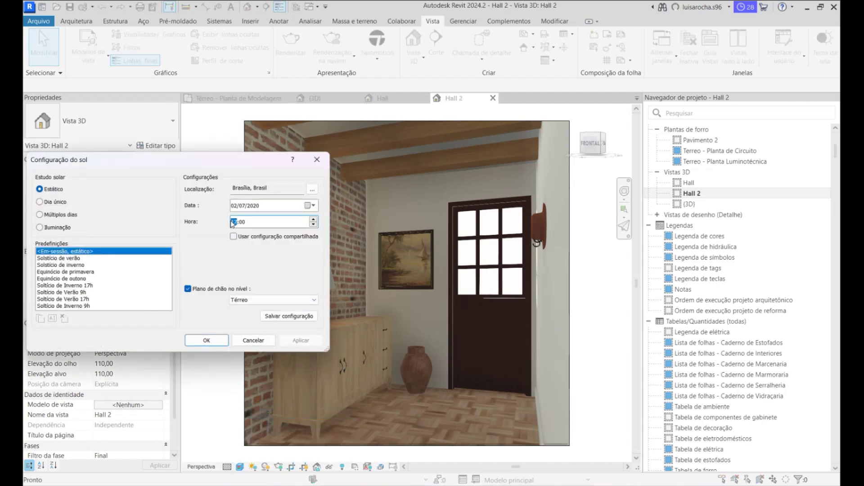
left_click(308, 345)
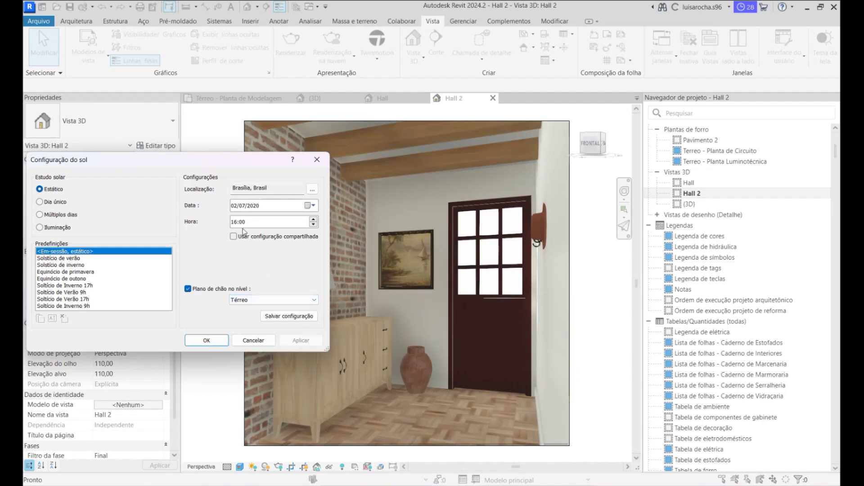
left_click(207, 340)
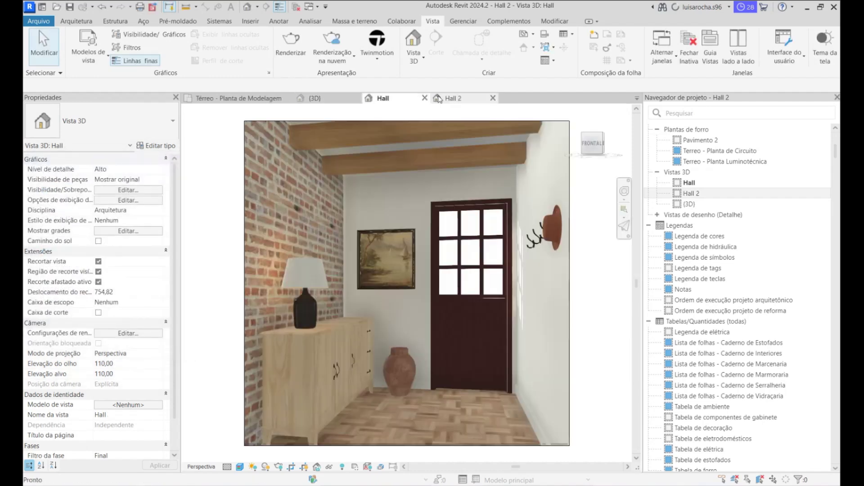
Send the Hall 2 view to cloud rendering at Final quality and Máximo (16 Megapixel) size, continuing in the background.
left_click(331, 58)
left_click(374, 200)
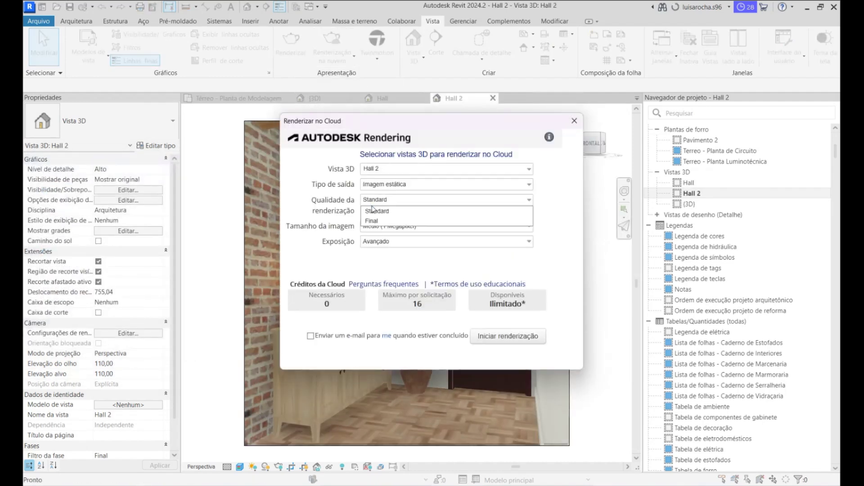
left_click(372, 221)
left_click(445, 226)
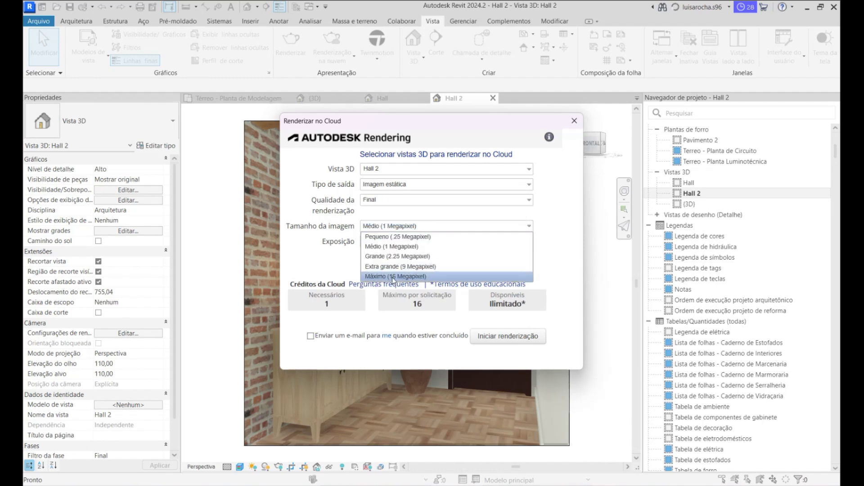
left_click(445, 277)
left_click(507, 336)
left_click(424, 322)
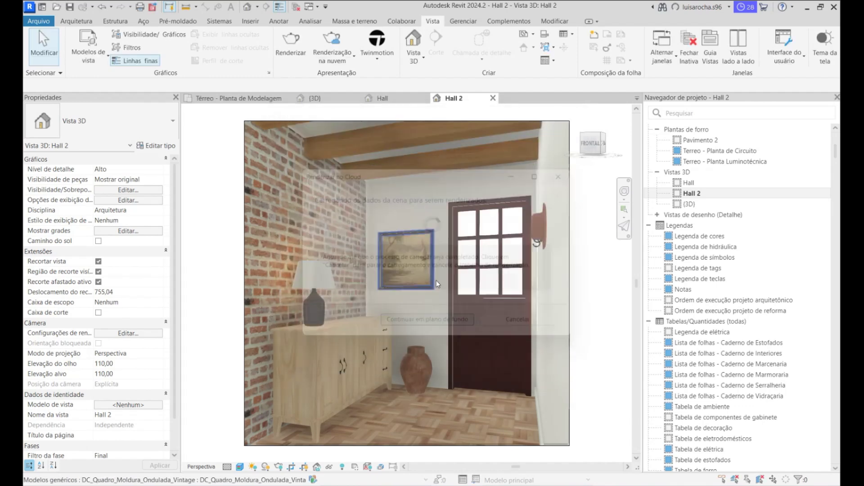
Check the Hall view's sun settings, and send the view to cloud rendering at Final quality and Máximo (16 Megapixel) size.
left_click(381, 98)
left_click(252, 466)
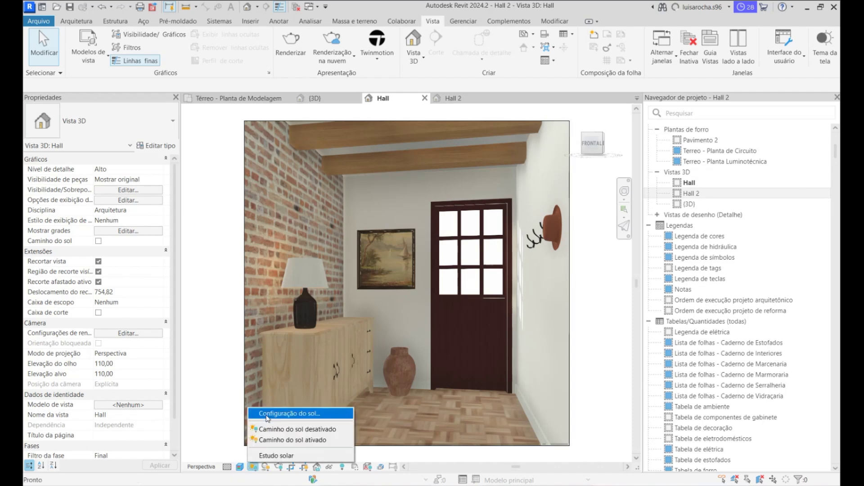
left_click(274, 439)
left_click(252, 341)
left_click(337, 58)
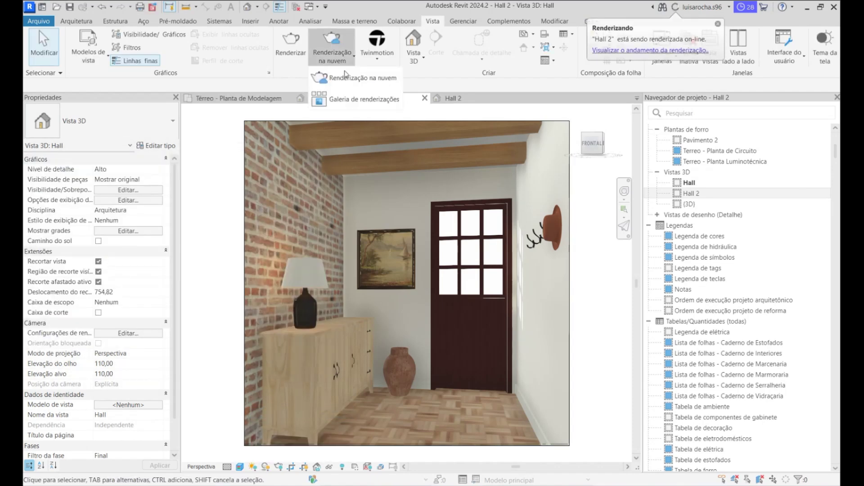
left_click(353, 78)
left_click(378, 199)
left_click(375, 226)
left_click(395, 225)
left_click(463, 280)
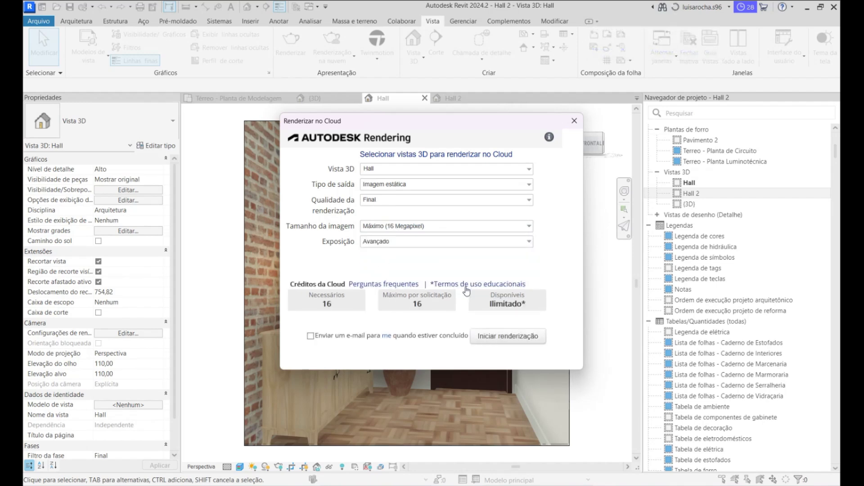
left_click(507, 336)
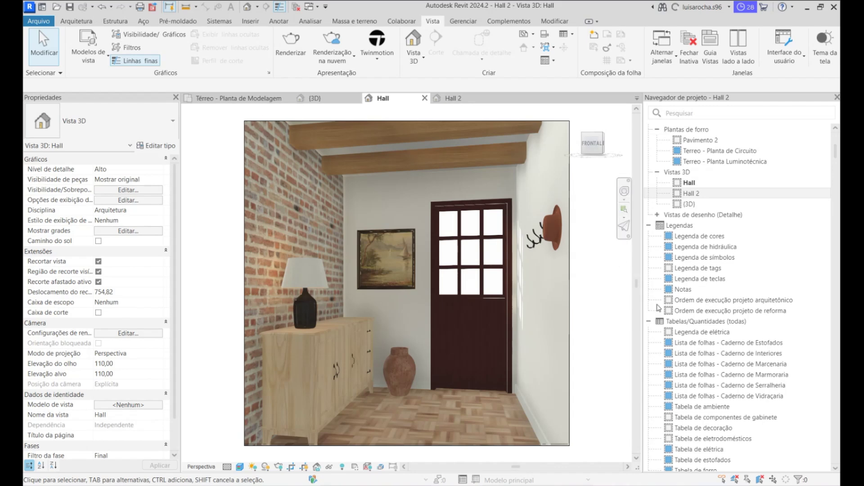
Open the sheet 000 - Caderno de Obras and place the Tabela de mobiliário schedule beside its title block.
scroll(669, 338, "down", 10)
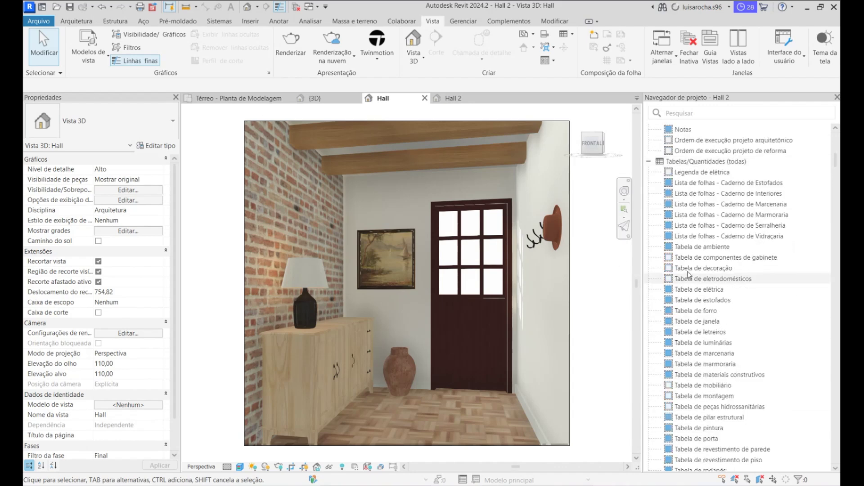
double_click(706, 343)
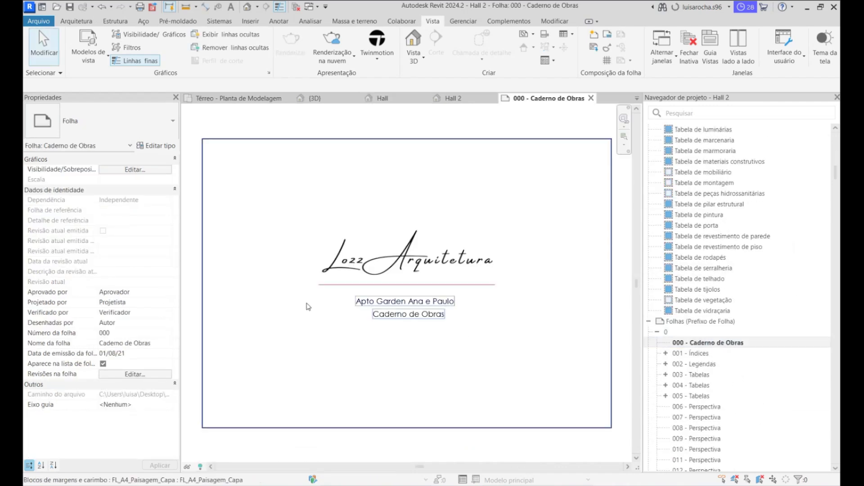
scroll(497, 304, "up", 4)
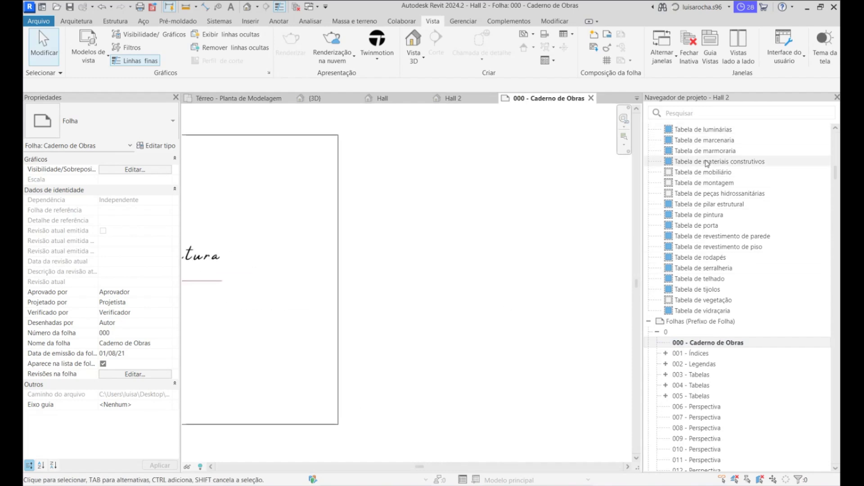
left_click_drag(706, 172, 517, 195)
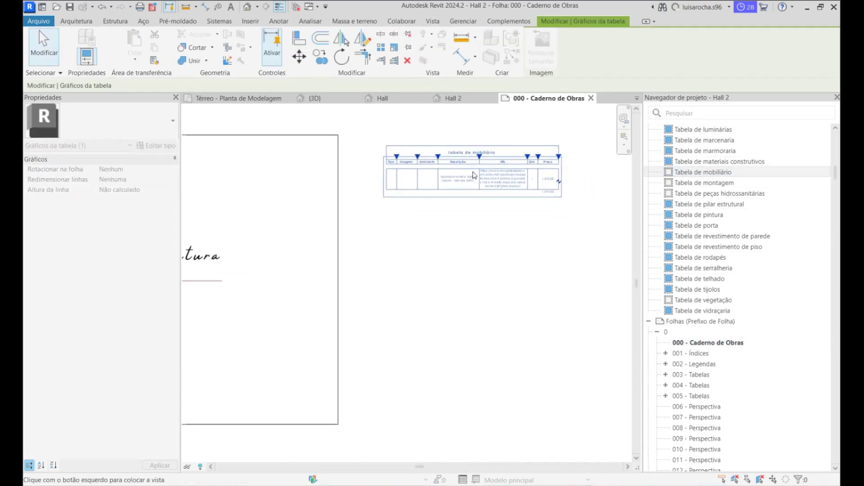
left_click(473, 174)
left_click(494, 231)
scroll(359, 181, "up", 6)
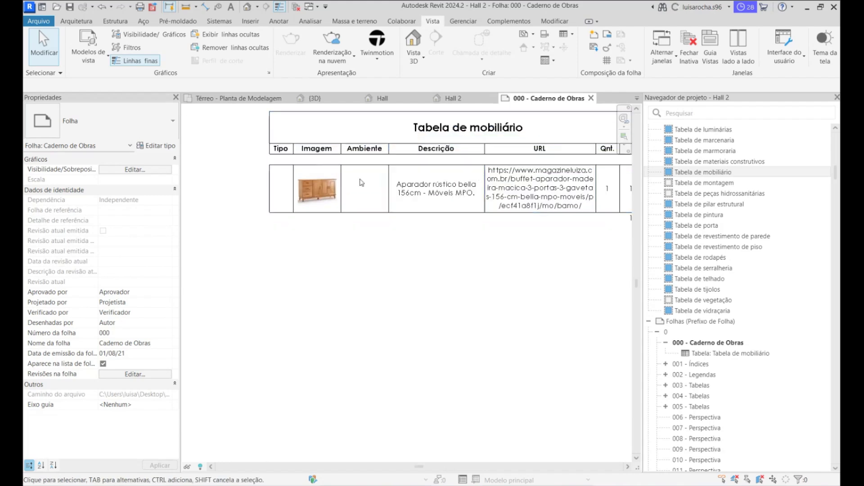
Place a room (Ambiente) inside the hall walls in the Térreo - Planta de Modelagem plan, near the lower-left corner.
left_click(219, 98)
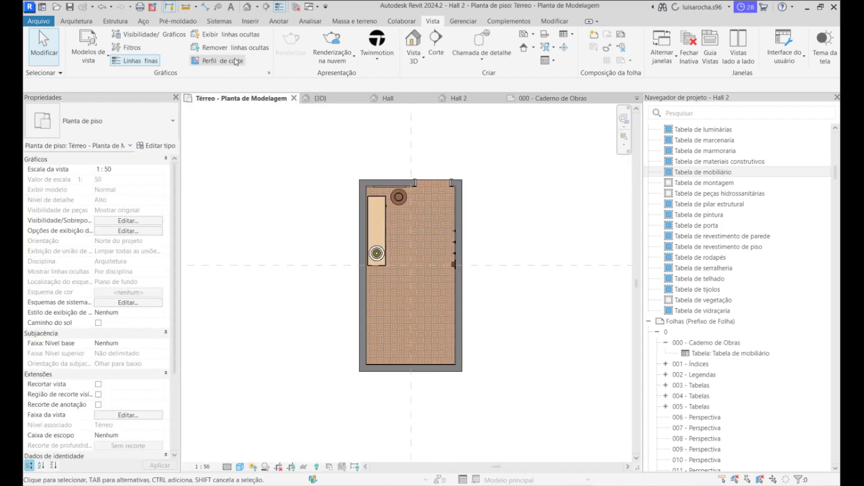
left_click(86, 20)
left_click(464, 34)
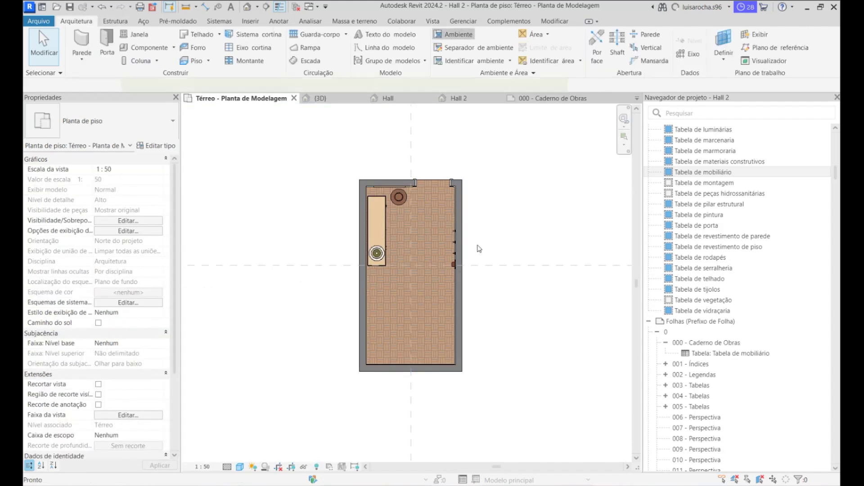
left_click(379, 353)
key("Escape")
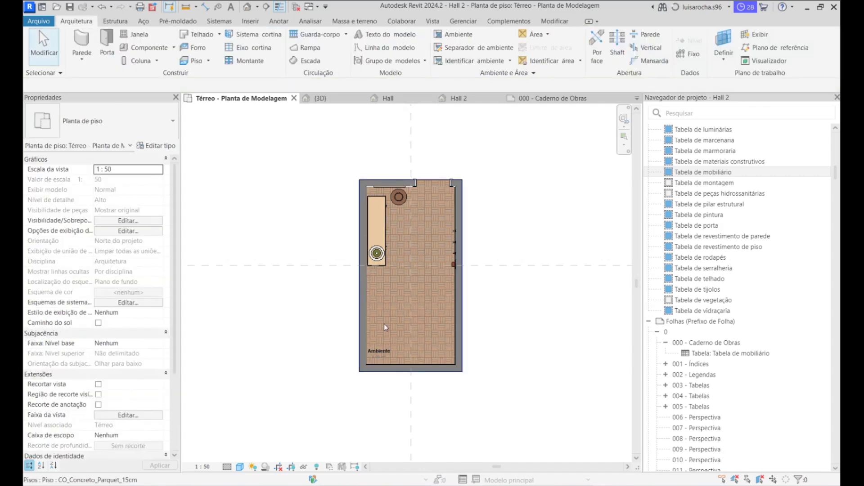
Rename the new room as Hall and check the Ambiente column of the furniture schedule on the sheet.
scroll(382, 350, "up", 3)
left_click(382, 350)
left_click(370, 351)
type("Hall")
key("Return")
left_click(529, 101)
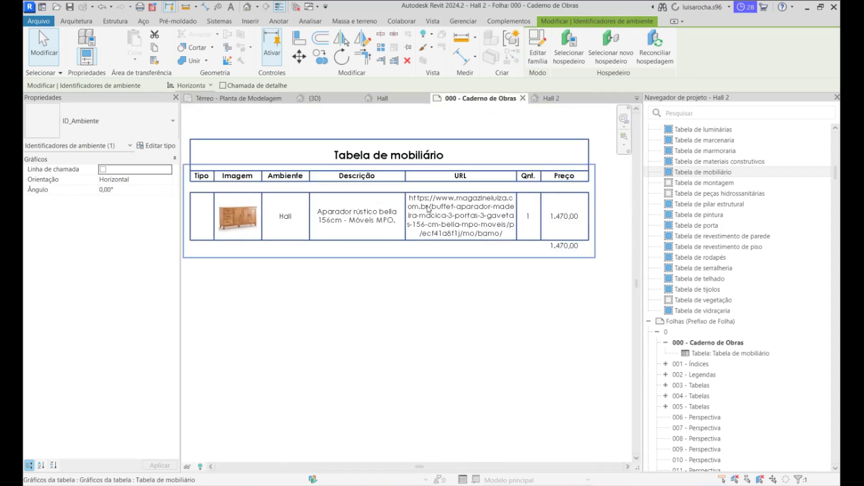
Place a MO_Tapete_Bruxelas_Mila_Vermelho rug on the hall floor in the Térreo - Planta de Modelagem plan.
left_click(242, 99)
scroll(374, 305, "down", 2)
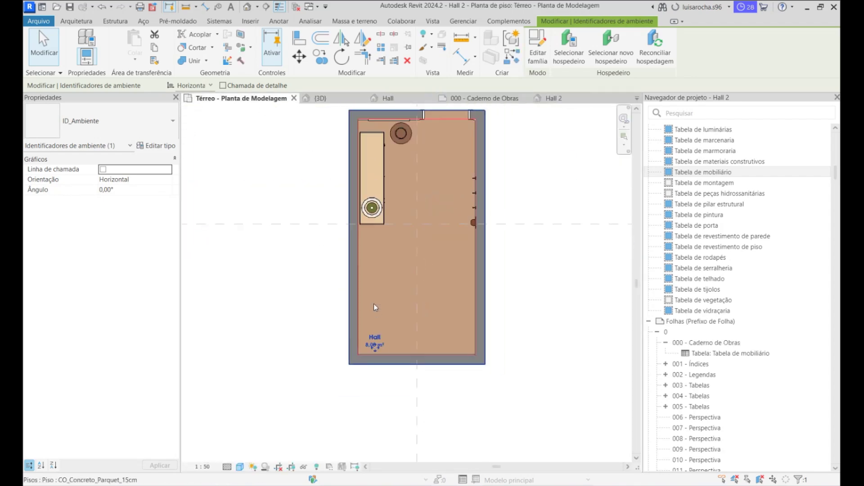
left_click(77, 22)
left_click(144, 43)
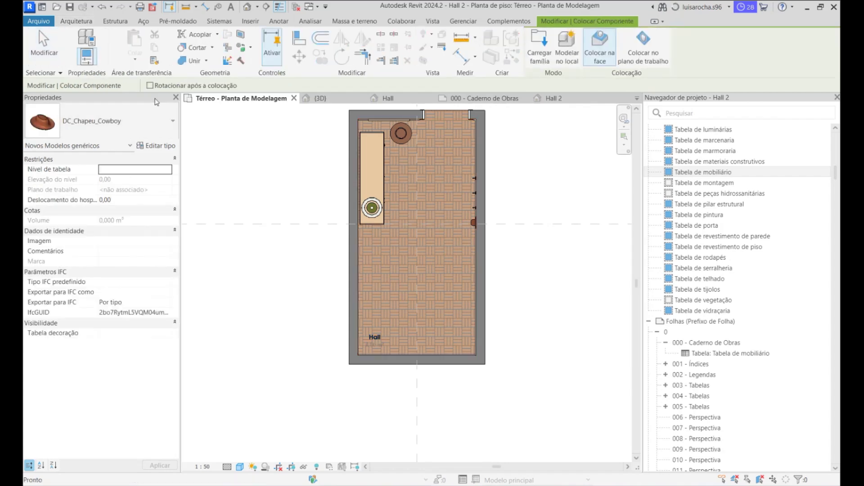
left_click(115, 121)
type("tapete")
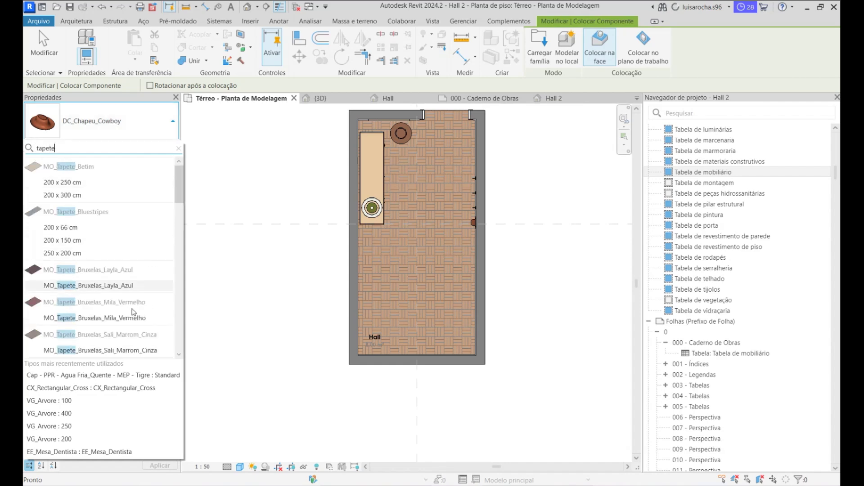
left_click(127, 319)
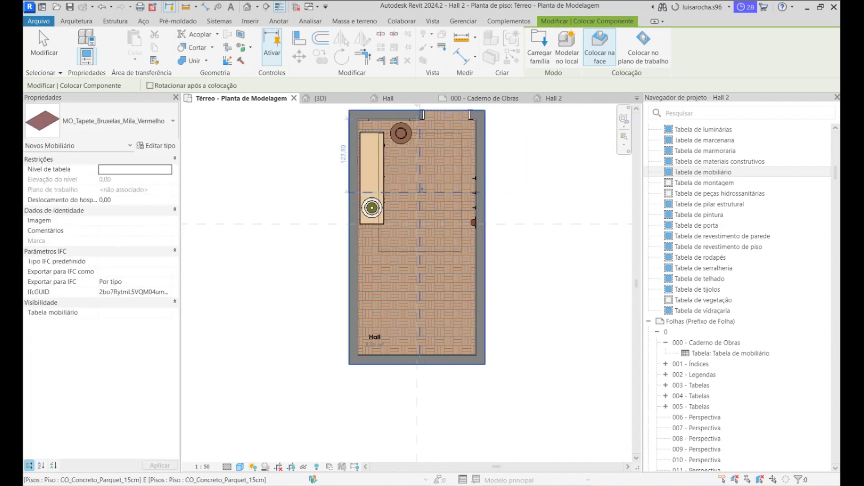
left_click(421, 237)
key("Escape")
Move the rug and align it on the hall floor between the sideboard and the opposite wall.
scroll(436, 160, "up", 5)
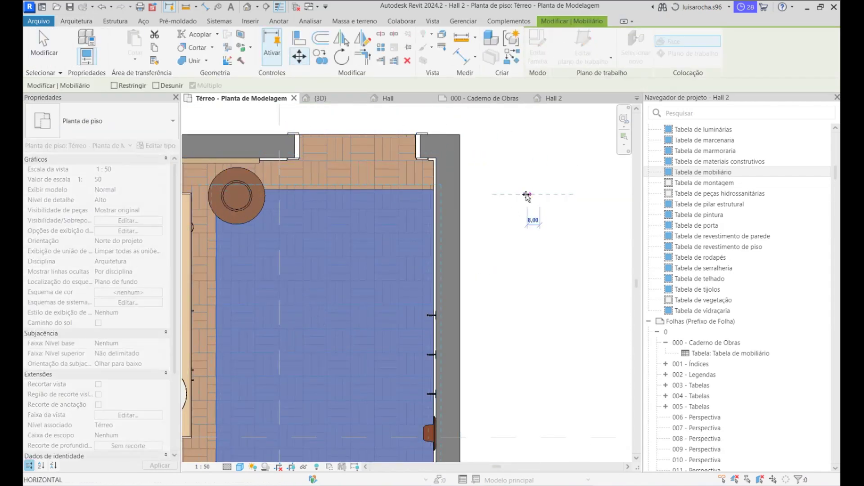
left_click(515, 169)
scroll(516, 168, "down", 3)
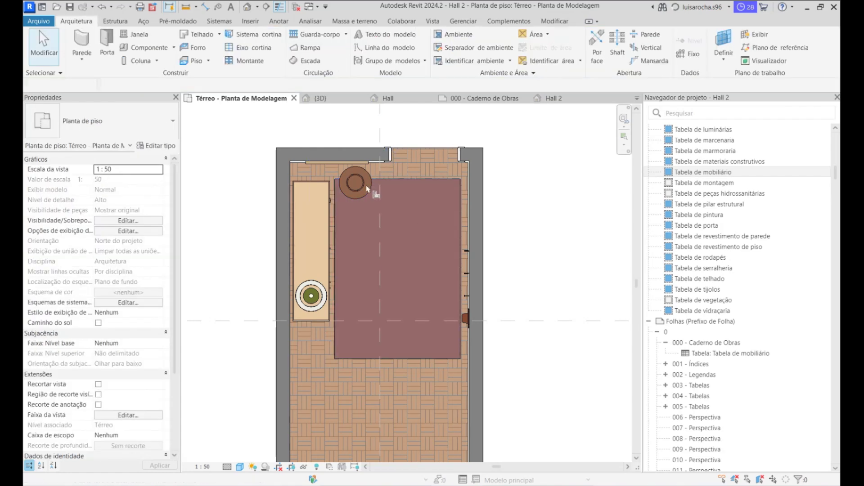
key("a")
key("l")
scroll(343, 162, "up", 4)
left_click(418, 207)
key("Escape")
Examine the rug in the Hall view and its entry in the furniture schedule on sheet 000 - Caderno de Obras.
left_click(405, 101)
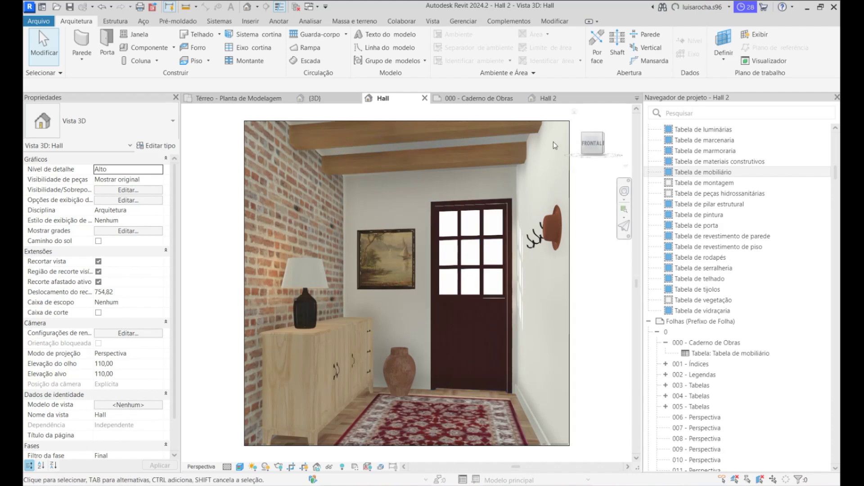
left_click(481, 98)
scroll(441, 175, "down", 1)
scroll(275, 234, "up", 3)
scroll(251, 273, "down", 3)
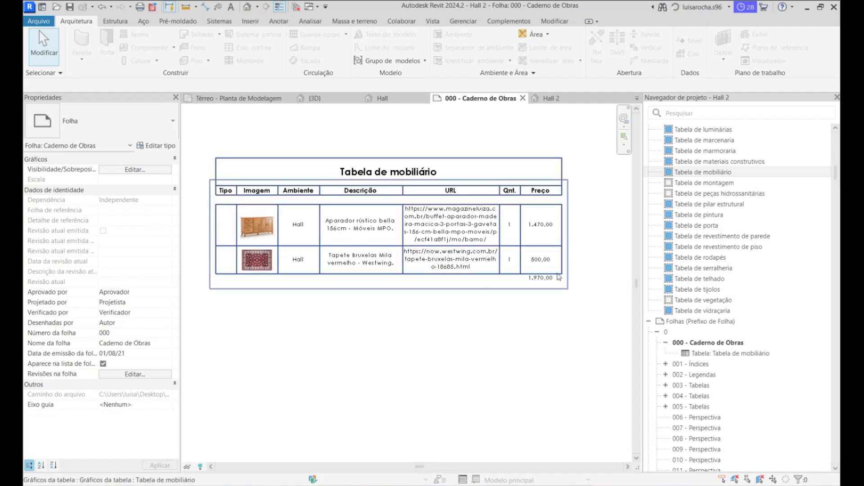
Place the Tabela de decoração schedule below the furniture schedule on the sheet, and compare its items with the Hall view.
scroll(576, 203, "down", 3)
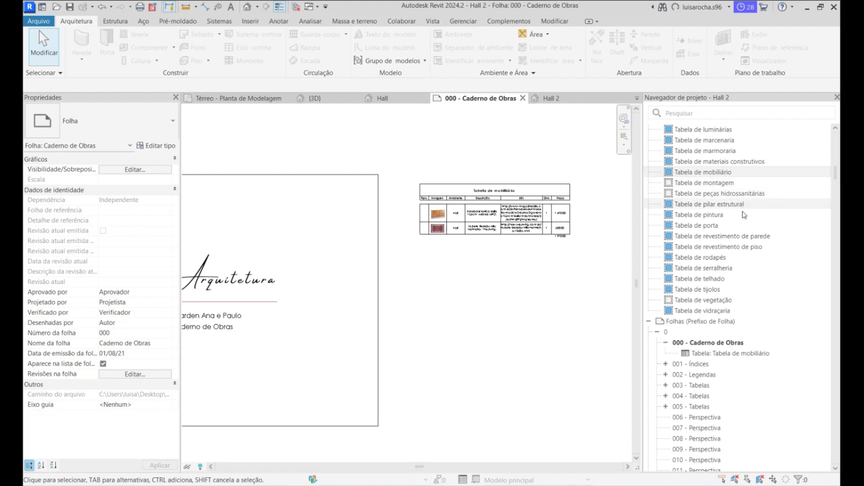
scroll(738, 256, "up", 5)
left_click_drag(725, 216, 455, 235)
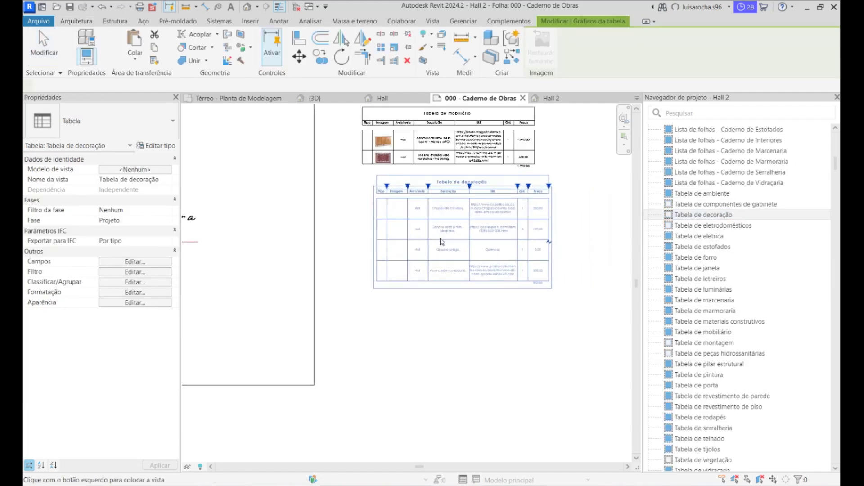
left_click(457, 237)
scroll(458, 247, "up", 3)
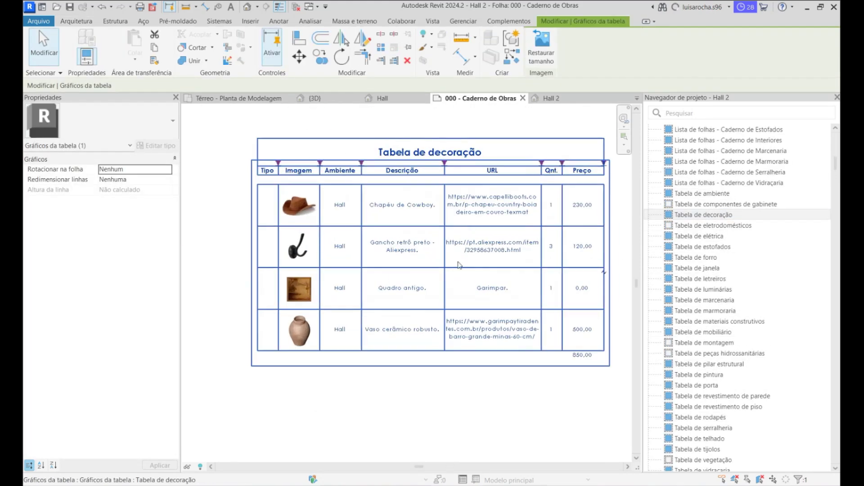
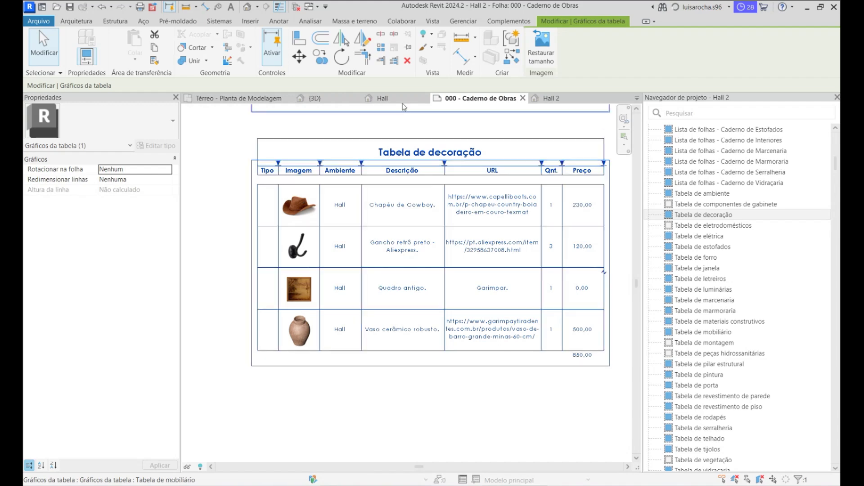
left_click(383, 98)
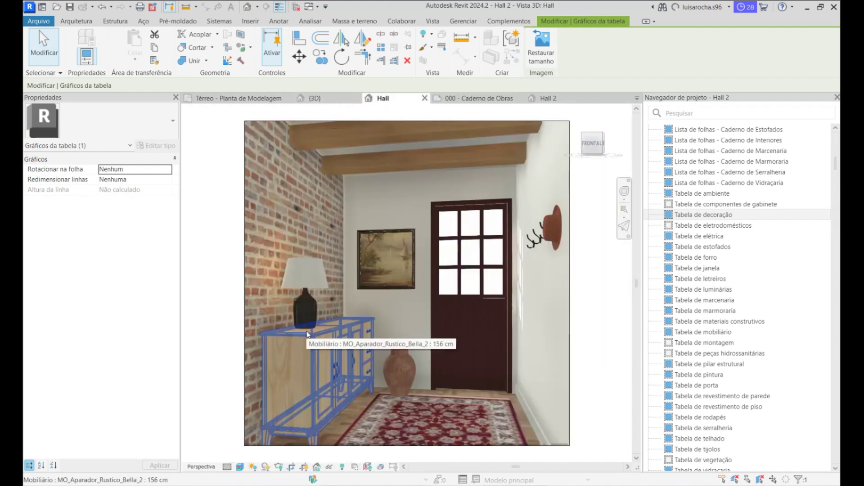
left_click(492, 98)
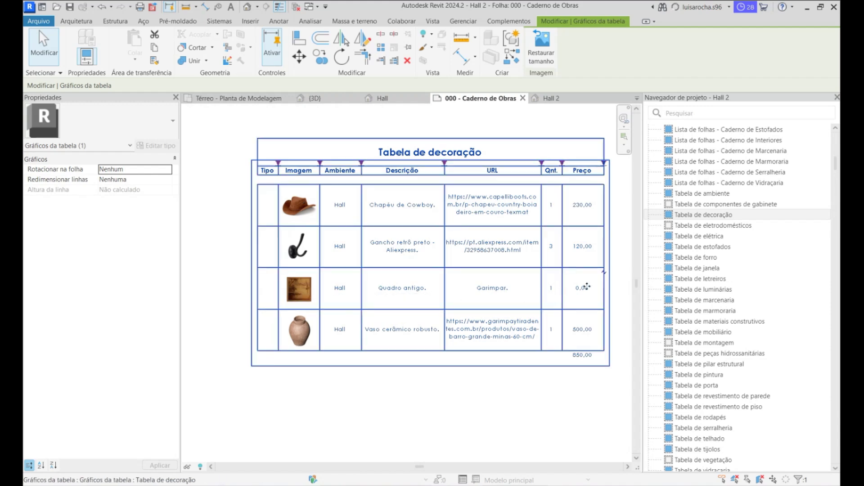
scroll(497, 209, "down", 3)
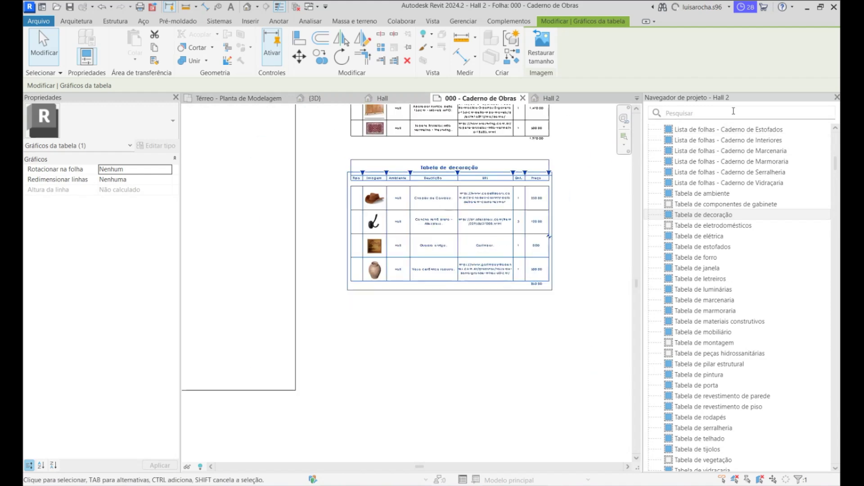
left_click(730, 113)
type("lumina")
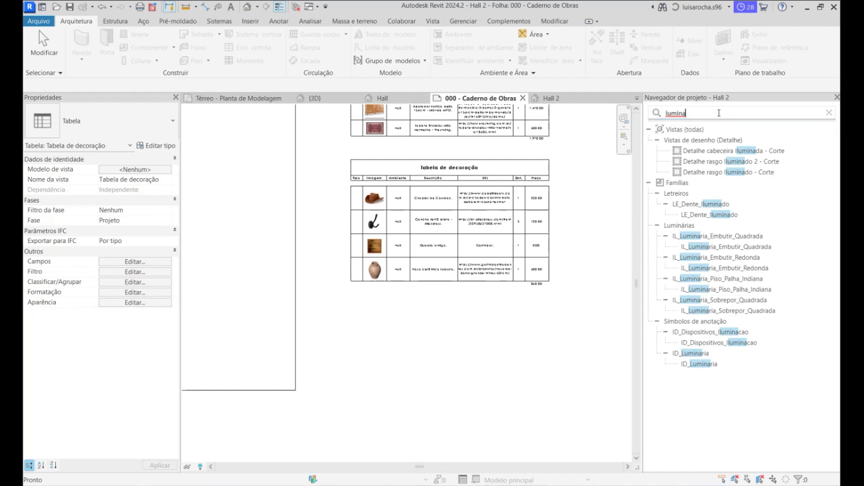
key("BackSpace")
key("BackSpace")
key("BackSpace")
key("BackSpace")
key("BackSpace")
key("BackSpace")
type("ilum")
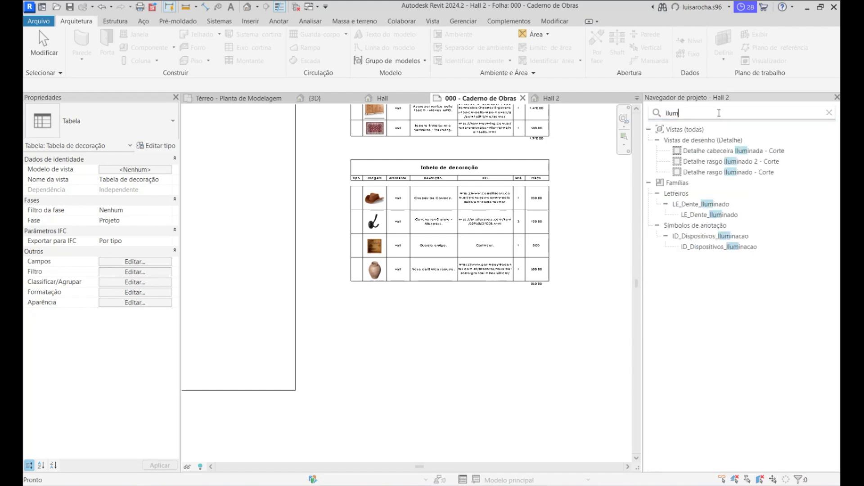
key("BackSpace")
key("BackSpace")
key("BackSpace")
key("BackSpace")
Search the project browser for "tabe", place the Tabela de luminárias schedule below the decoration schedule, and examine its lamp entry.
type("tabe")
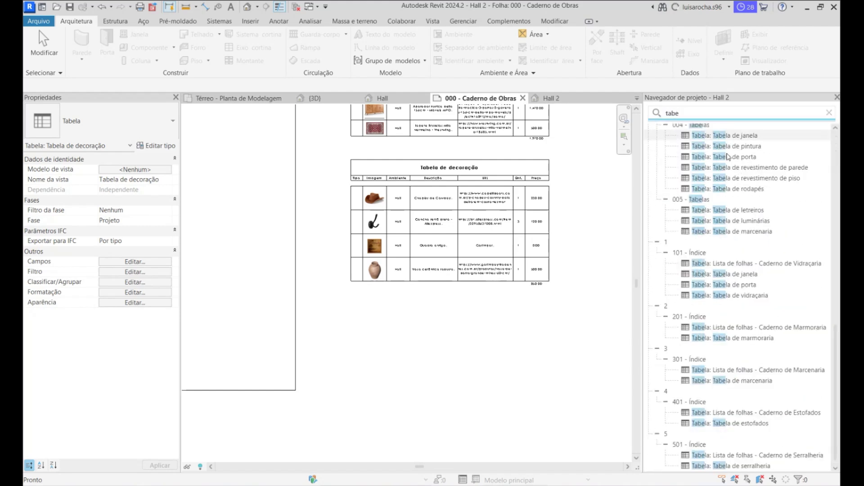
left_click_drag(718, 235, 455, 329)
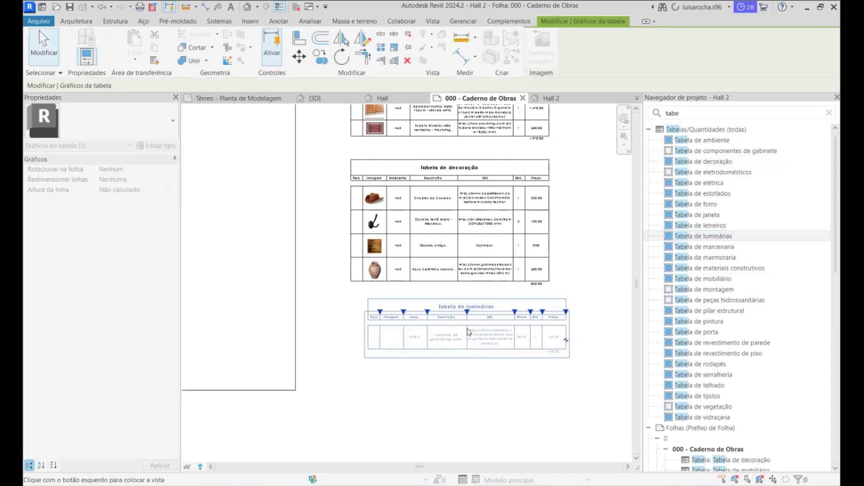
left_click(455, 330)
scroll(430, 324, "up", 5)
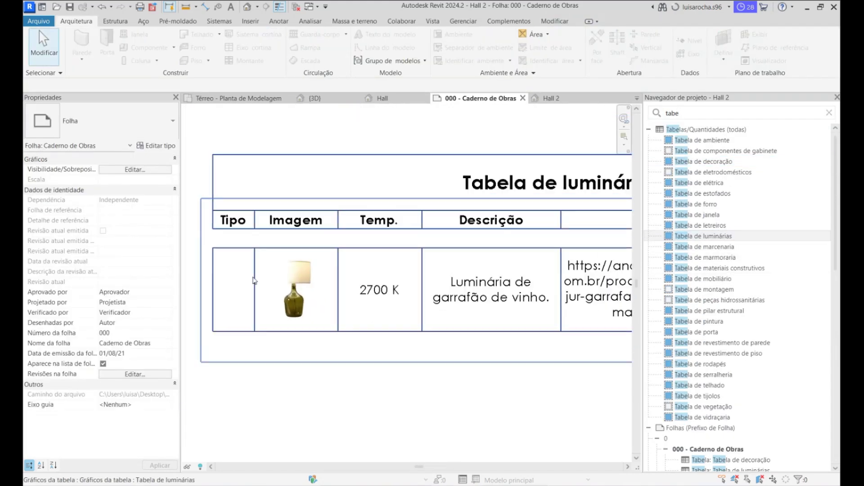
scroll(421, 310, "down", 3)
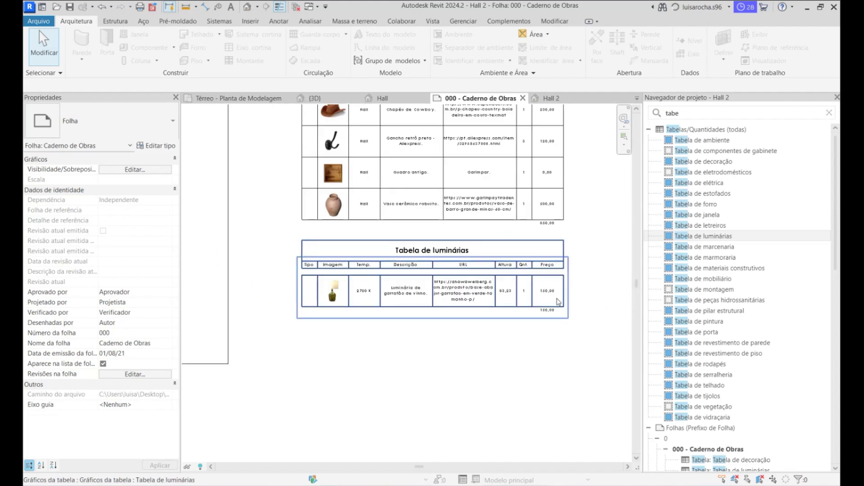
scroll(559, 302, "up", 3)
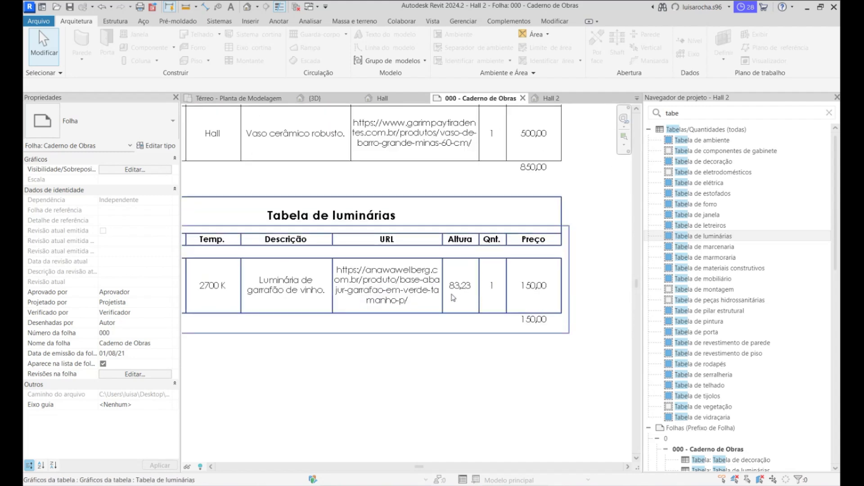
scroll(501, 281, "down", 3)
scroll(479, 291, "up", 3)
scroll(495, 275, "down", 2)
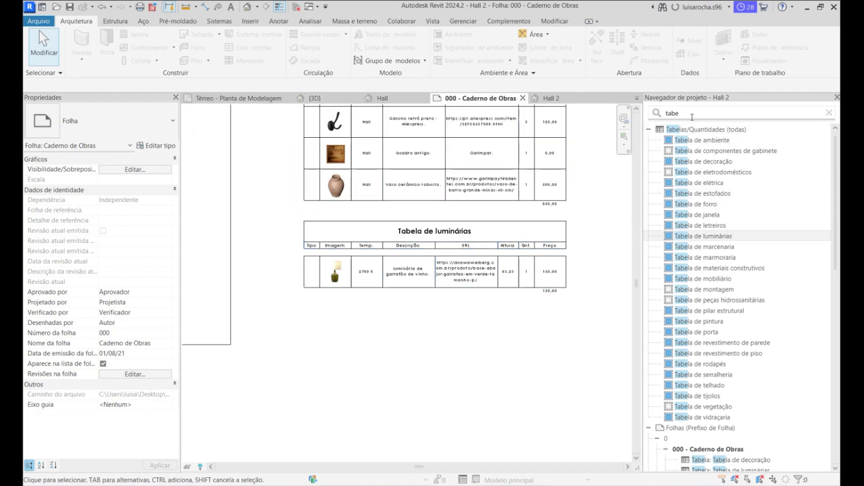
Place the Tabela de rodapés schedule below the luminaire schedule on the sheet.
scroll(448, 309, "down", 3)
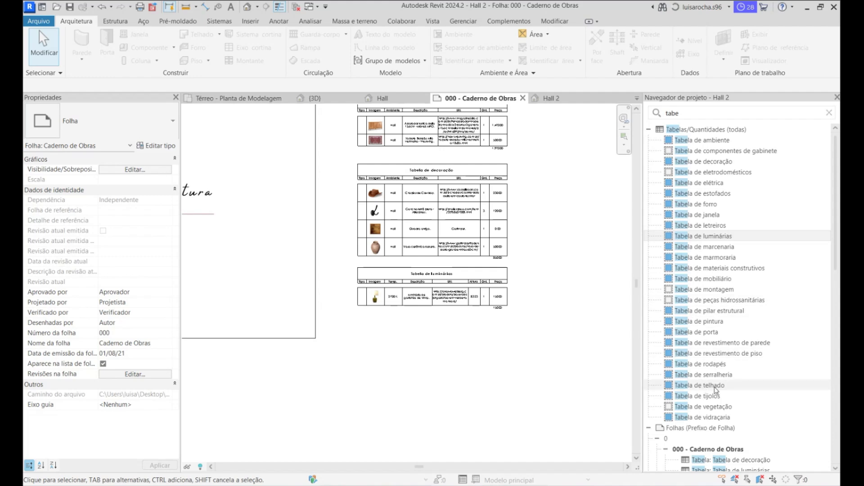
left_click_drag(700, 364, 434, 345)
left_click(434, 345)
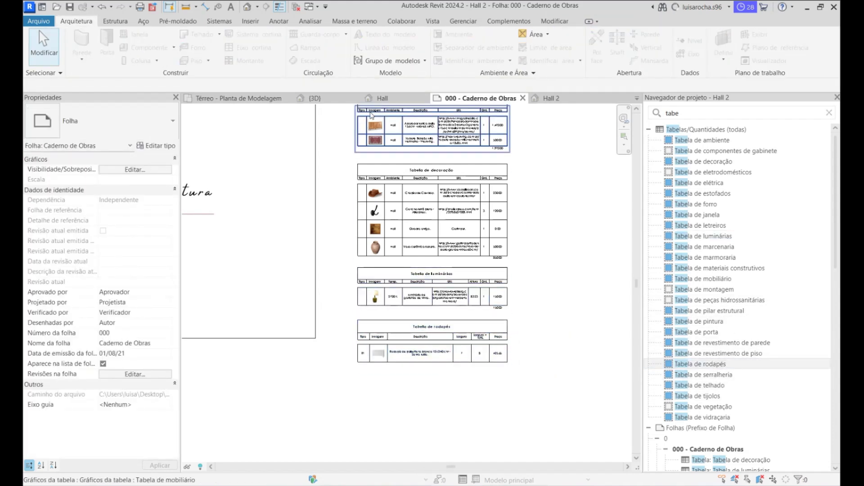
scroll(428, 395, "up", 2)
Start the Paint tool in the Hall view and choose the PT_Branco_Gatinho material by searching for "branco gatinho".
left_click(383, 98)
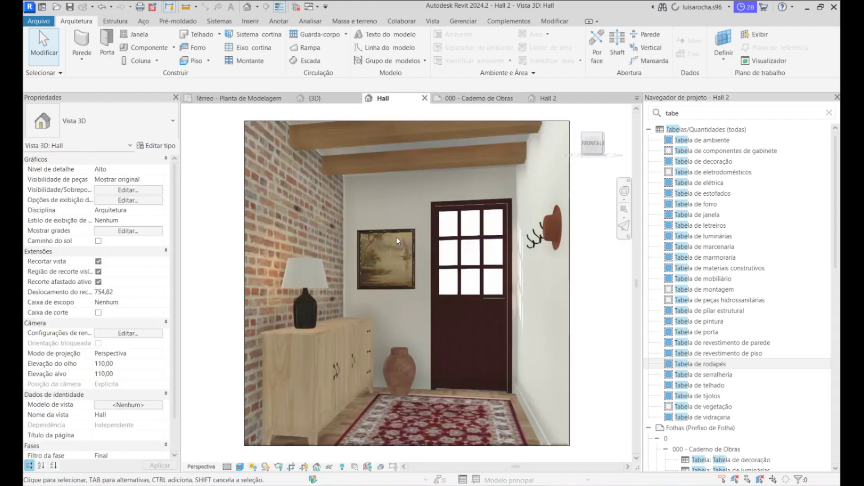
key("p")
key("t")
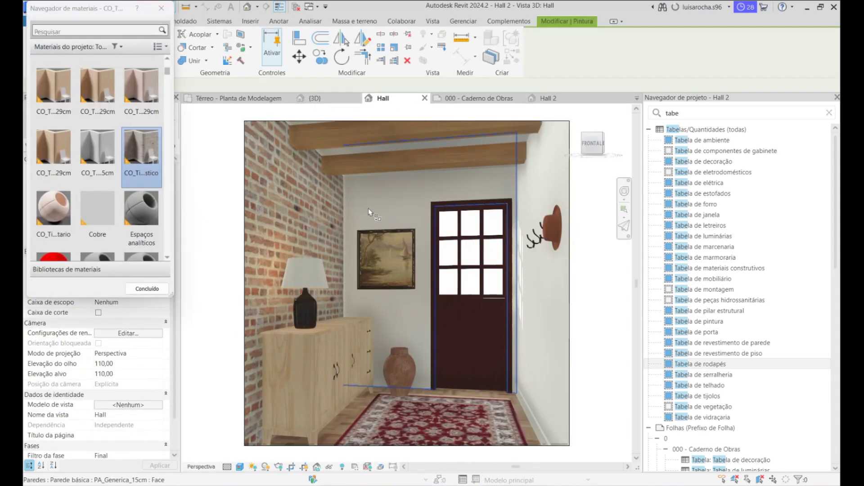
left_click(115, 30)
type("bra")
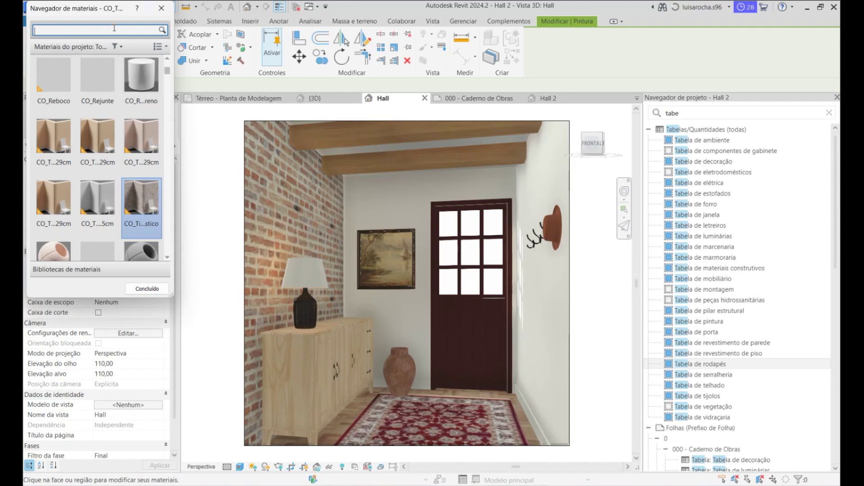
type("nco")
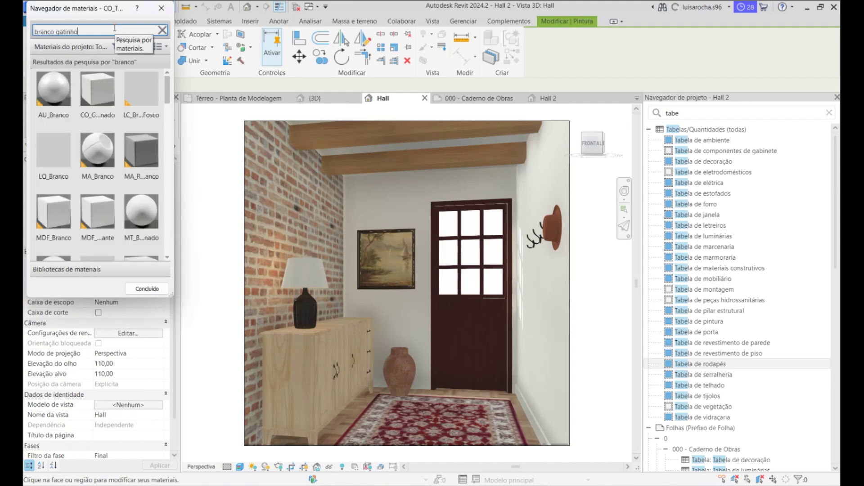
type(" gatinho")
left_click(67, 102)
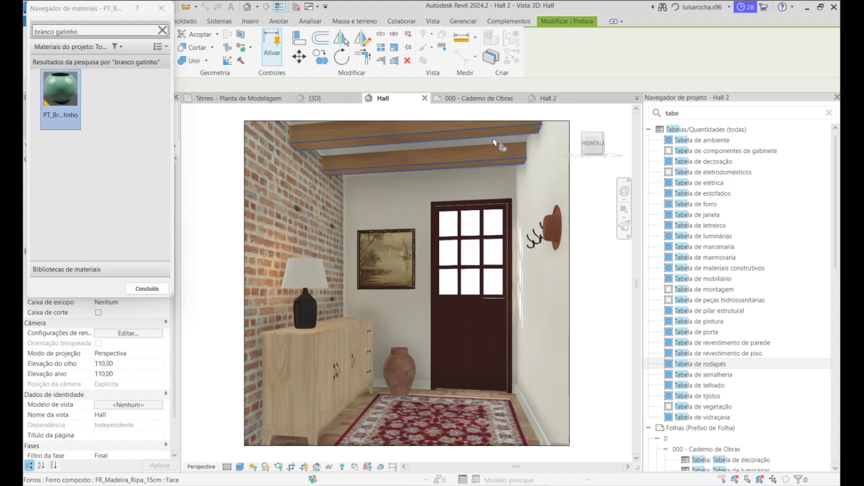
Paint the hall's interior wall faces with PT_Branco_Gatinho, working in the 3D view, and finish painting.
scroll(459, 145, "up", 3)
scroll(452, 149, "down", 5)
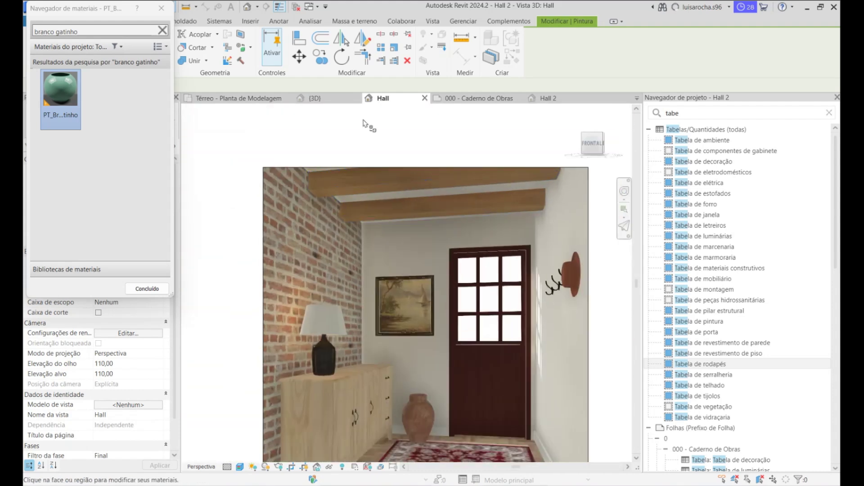
left_click(337, 98)
scroll(419, 283, "up", 3)
middle_click_drag(376, 325, 204, 335, "shift")
middle_click_drag(389, 339, 357, 320, "shift")
scroll(357, 320, "up", 3)
scroll(357, 323, "up", 5)
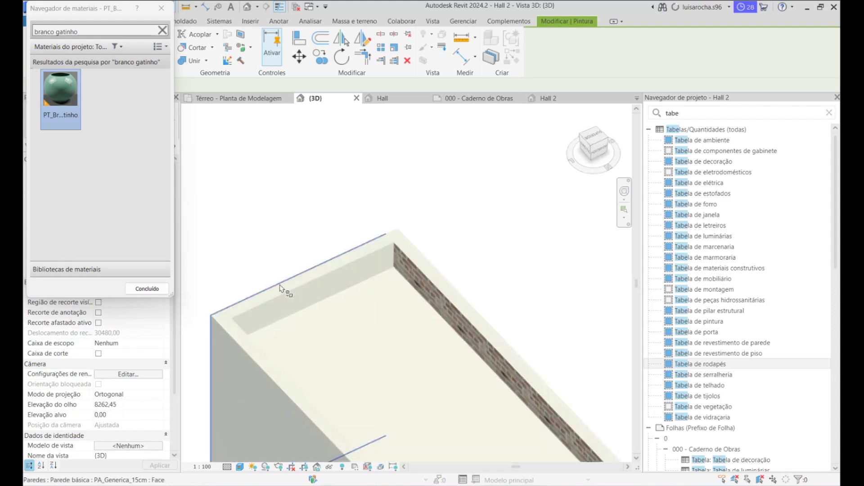
scroll(315, 304, "up", 2)
scroll(398, 221, "down", 1)
scroll(397, 222, "down", 4)
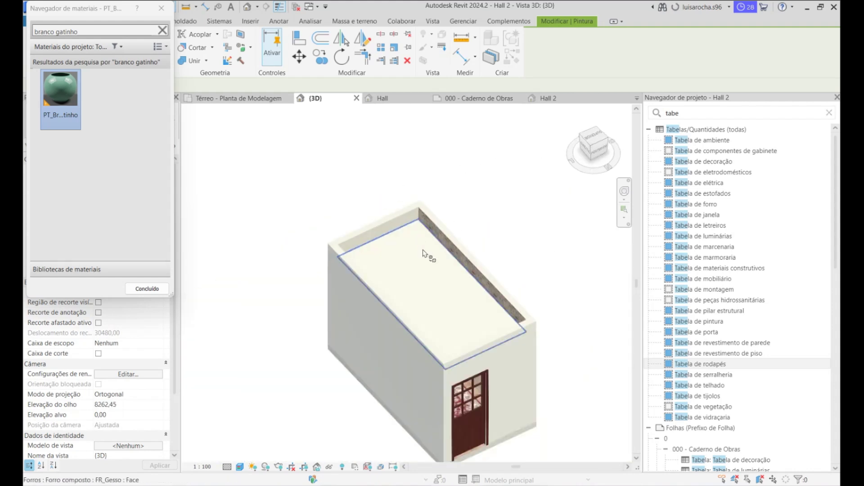
middle_click_drag(419, 241, 403, 286, "shift")
scroll(541, 268, "down", 3)
middle_click_drag(542, 268, 371, 263, "shift")
scroll(450, 275, "up", 4)
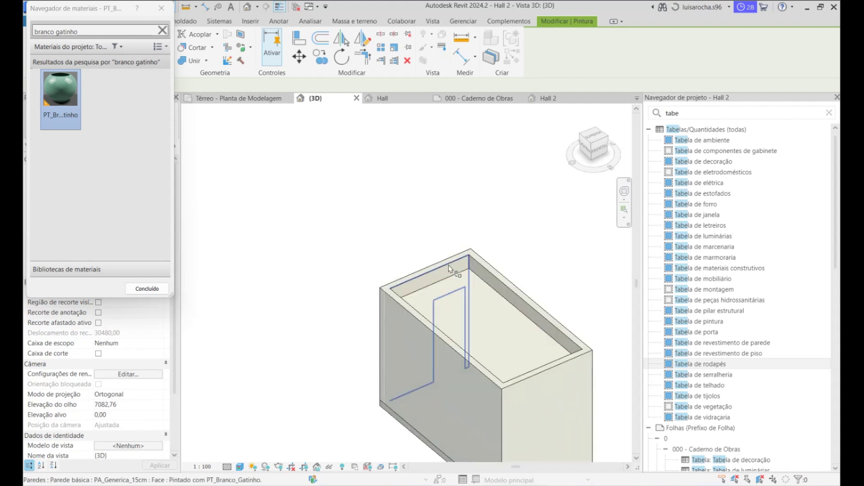
left_click(148, 289)
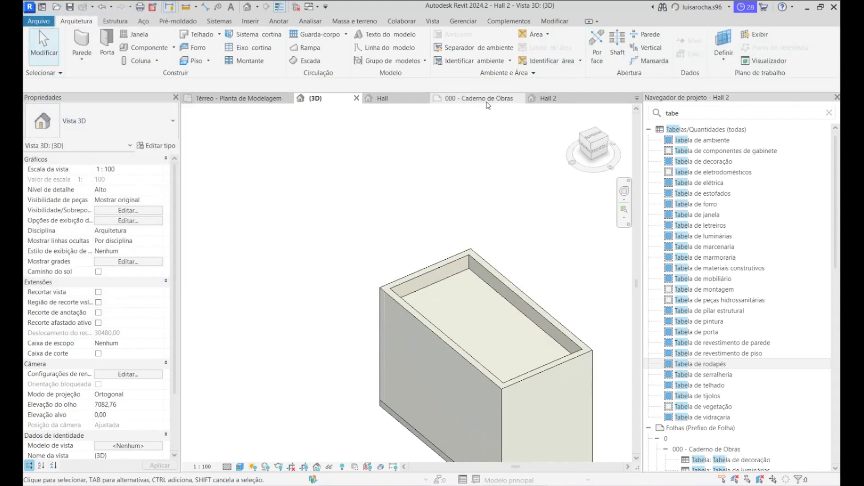
Place the Tabela de pintura schedule below the baseboard schedule on sheet 000 - Caderno de Obras and examine its paint entry.
left_click(486, 98)
left_click_drag(700, 322, 436, 403)
left_click(436, 403)
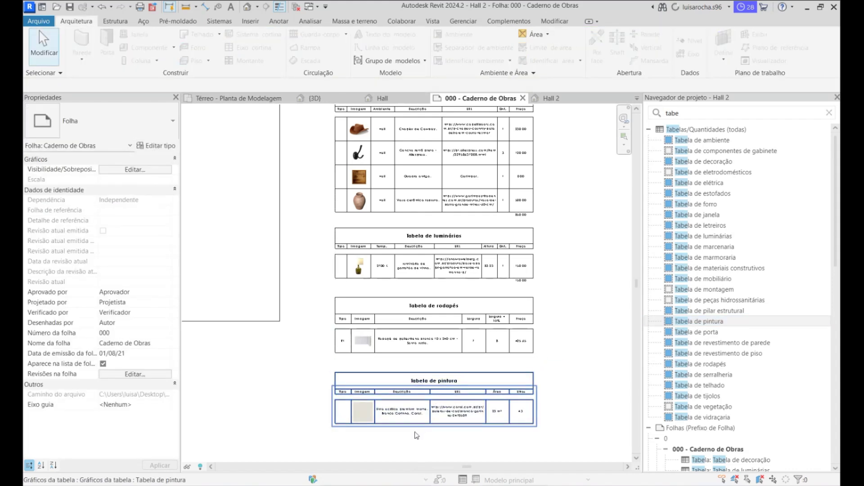
scroll(435, 396, "up", 4)
scroll(423, 257, "down", 2)
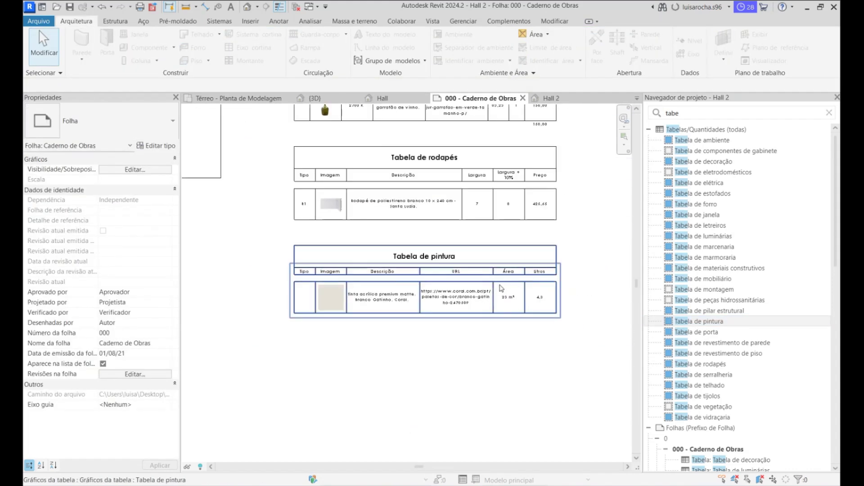
Search the project browser for "porta", place the Tabela de porta schedule below the paint schedule, and examine its door entry.
left_click(685, 109)
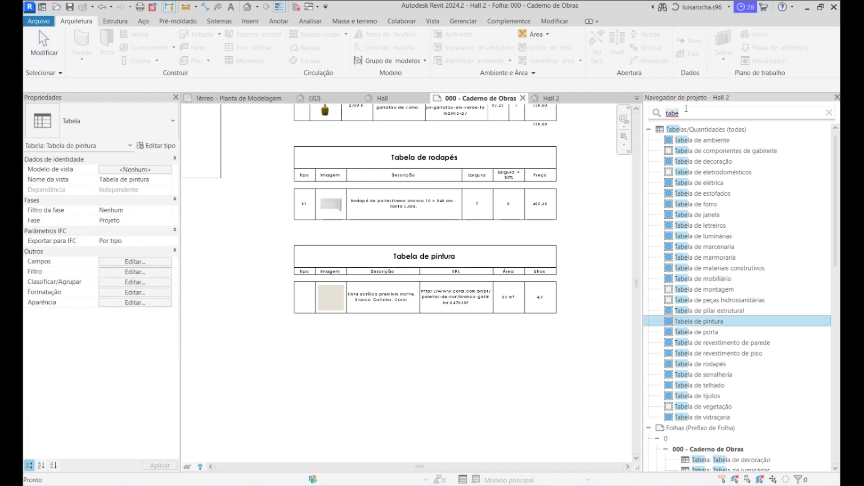
type("porta")
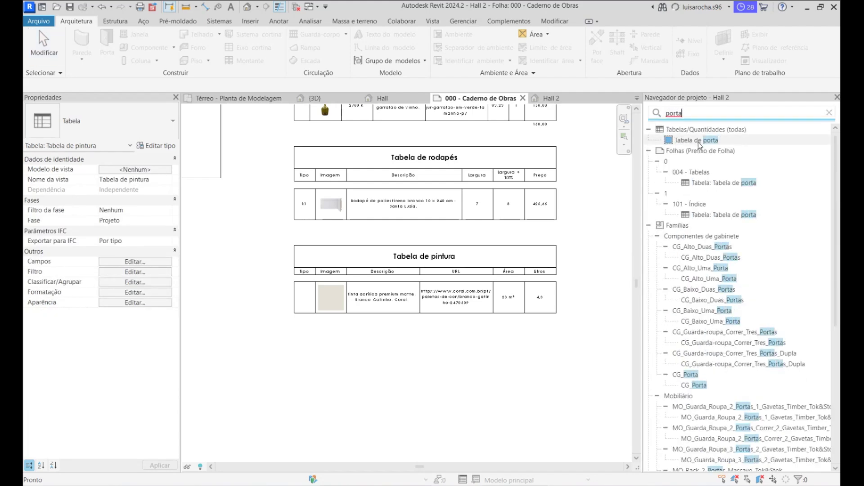
left_click_drag(697, 140, 424, 366)
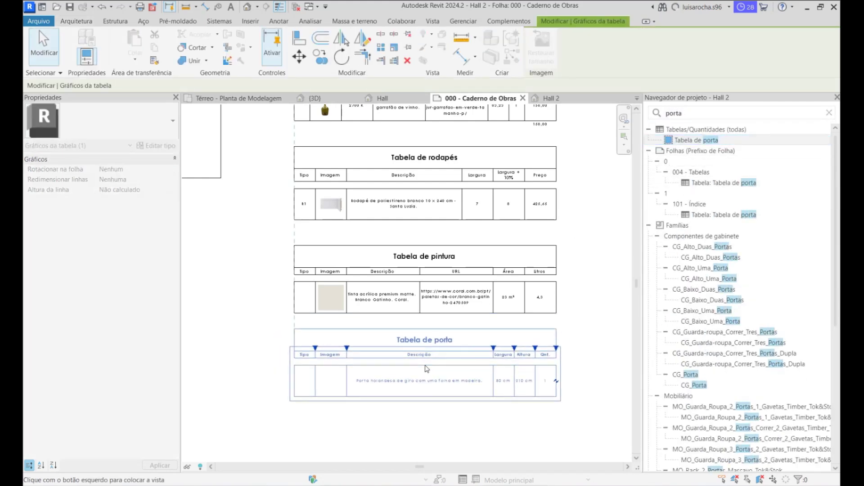
left_click(424, 366)
left_click(341, 414)
scroll(315, 326, "up", 5)
scroll(315, 326, "down", 3)
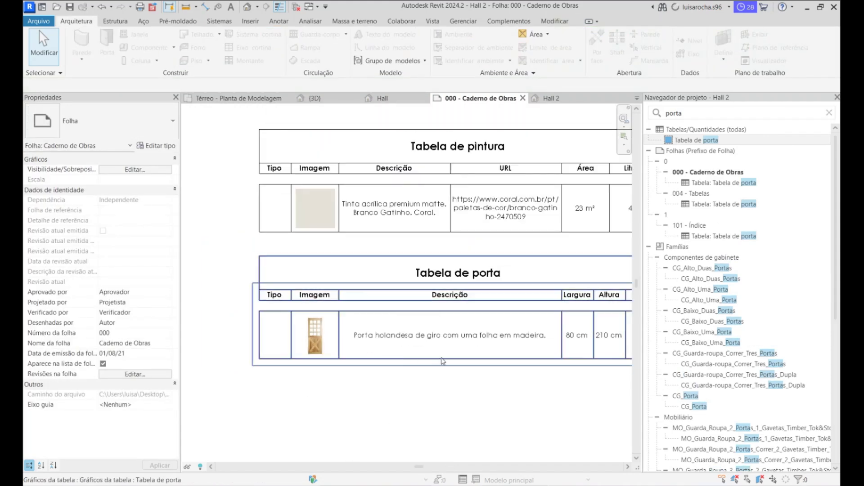
scroll(317, 320, "down", 3)
scroll(347, 337, "up", 2)
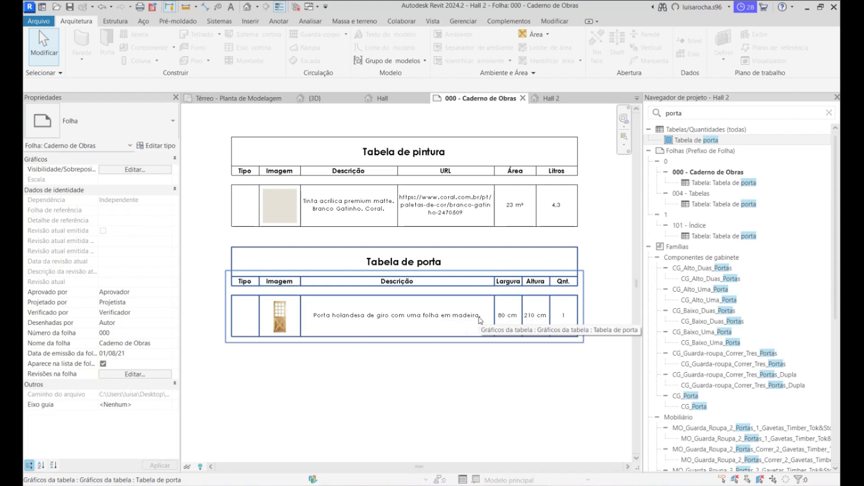
Check the door in the browser's Hall 2.rvt cloud rendering, and set the PO_Porta_Holandesa type's Material and Fundo porta to MA_Vinho in Revit.
left_click(382, 98)
scroll(387, 169, "down", 3)
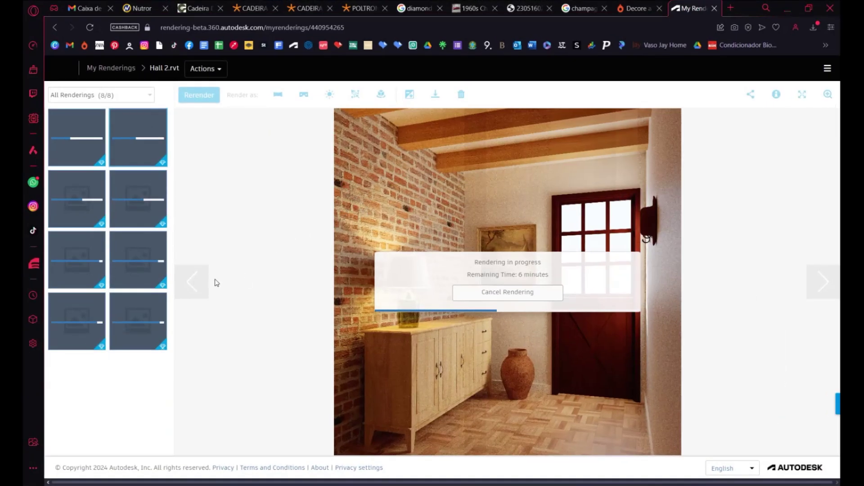
mouse_move(153, 311)
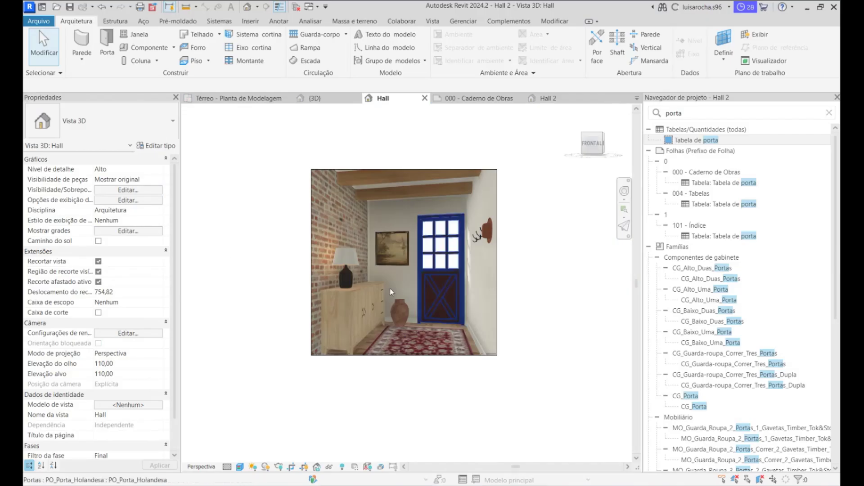
left_click(390, 290)
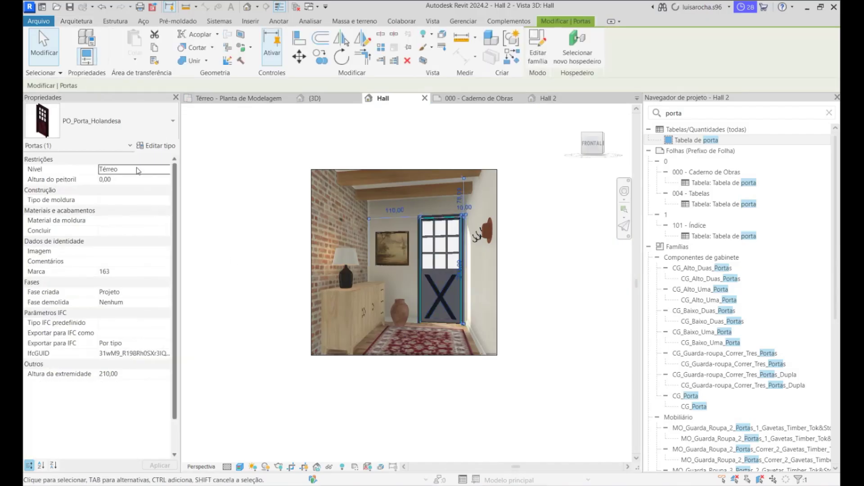
left_click(156, 148)
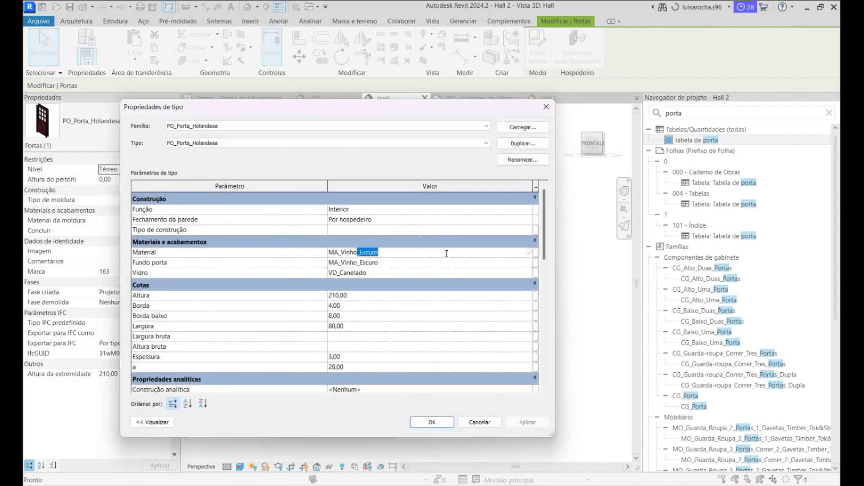
left_click(358, 262)
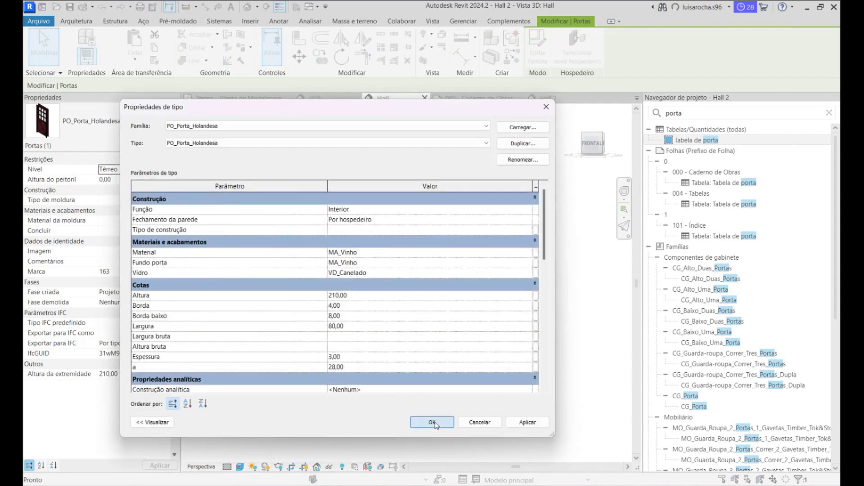
left_click(433, 422)
left_click(566, 351)
scroll(444, 300, "up", 3)
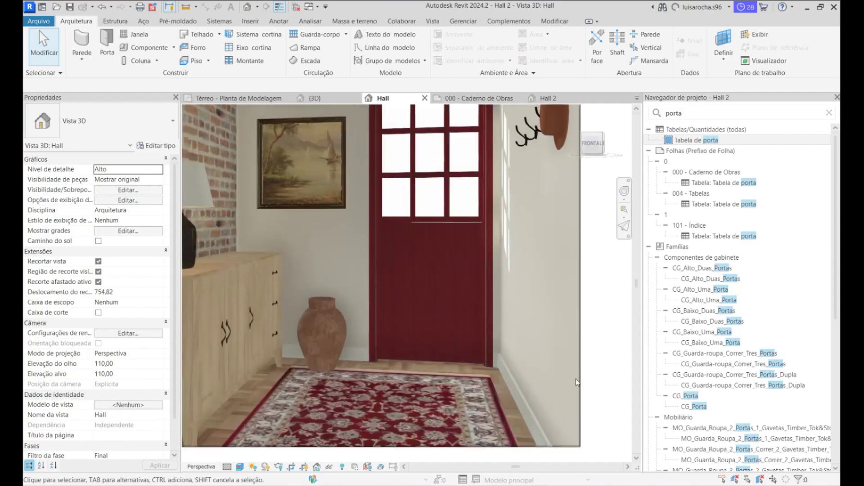
scroll(576, 379, "down", 2)
mouse_move(574, 485)
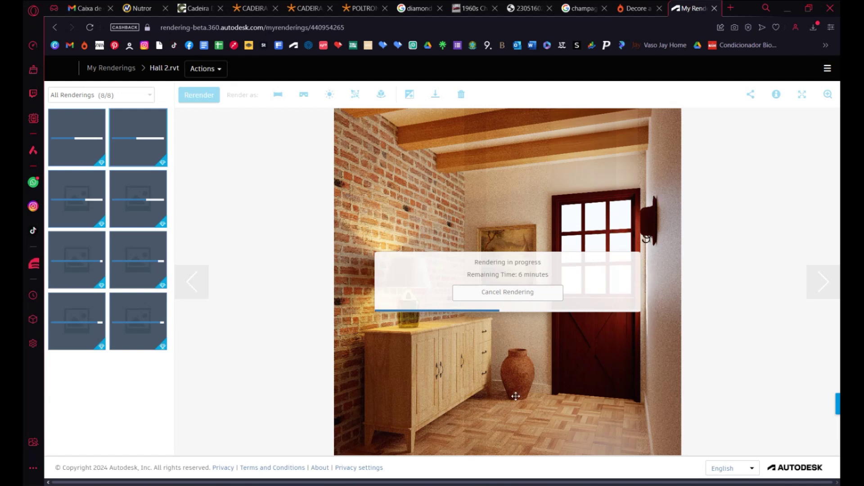
Compare the Hall and Hall 2 renderings still processing in the browser's Hall 2.rvt gallery.
left_click(155, 319)
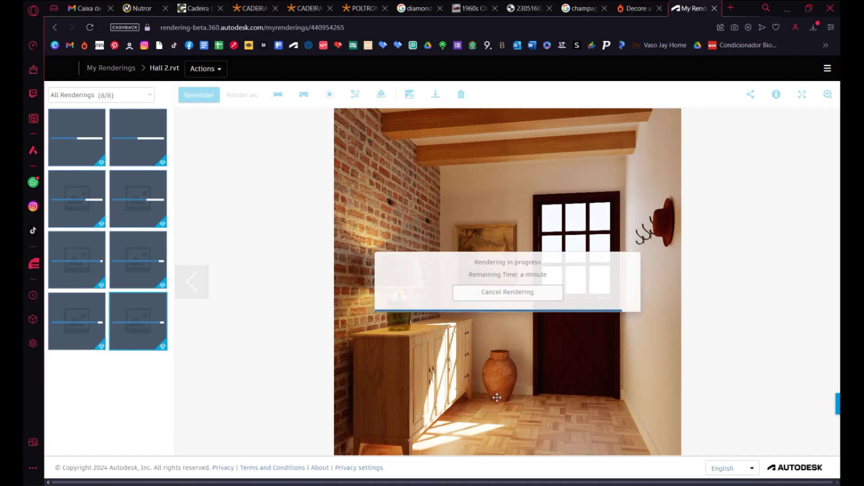
mouse_move(161, 250)
left_click(161, 250)
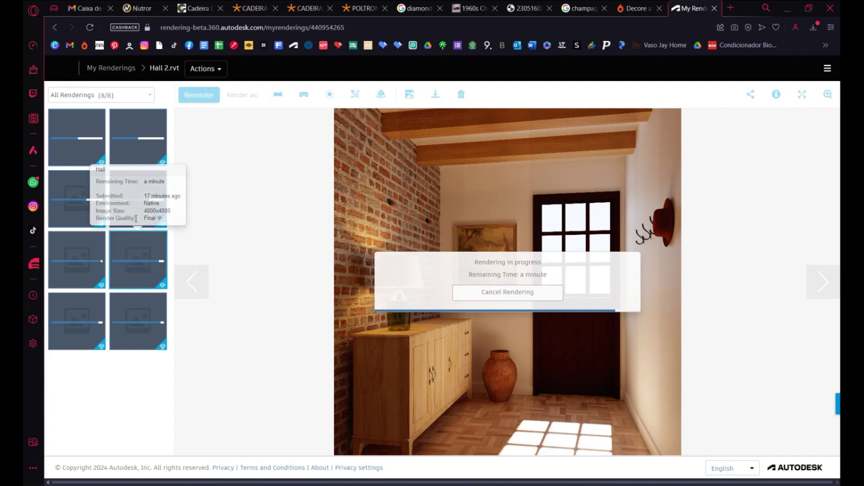
left_click(157, 182)
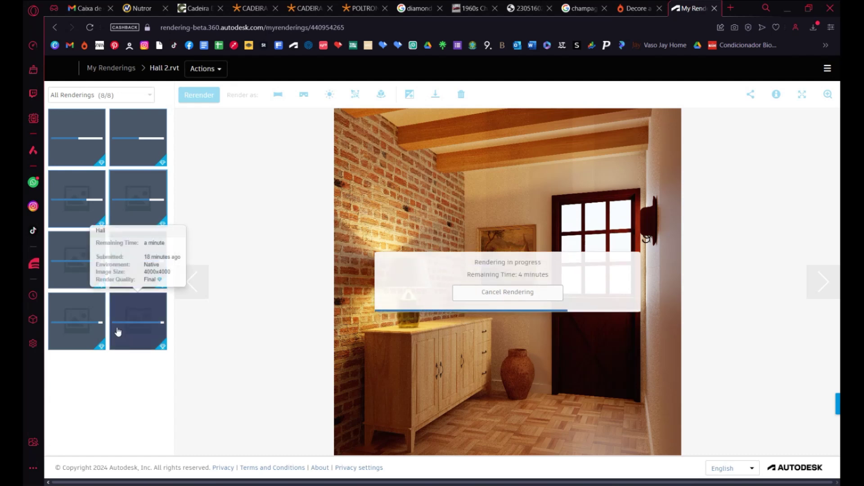
left_click(155, 307)
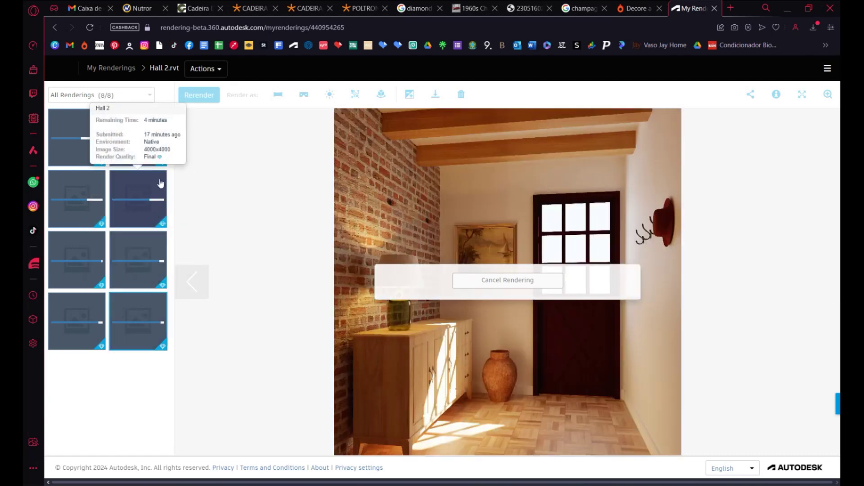
left_click(158, 197)
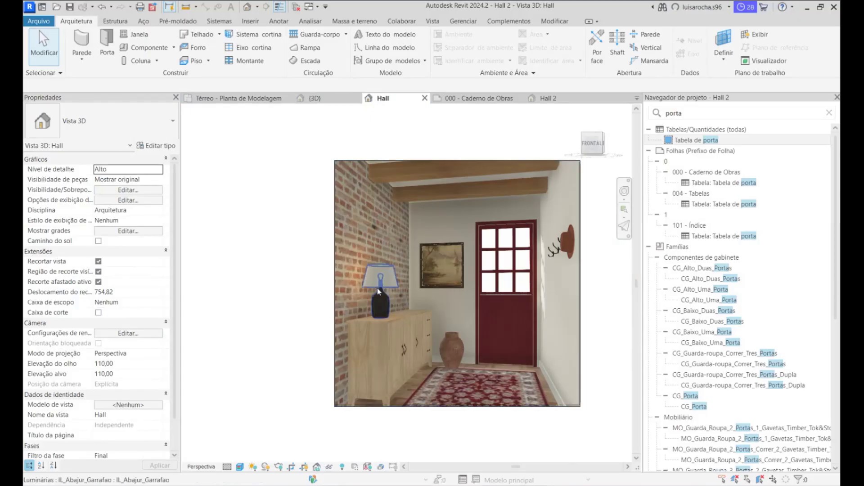
Inspect the table lamp in Revit's Hall view, then open and close Tabela de luminárias from sheet 000 - Caderno de Obras.
left_click(380, 288)
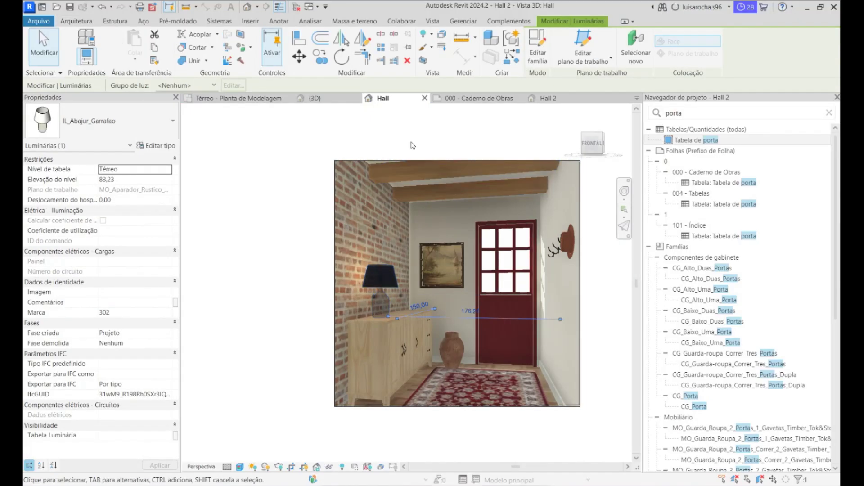
left_click(457, 101)
scroll(339, 321, "down", 3)
scroll(343, 173, "up", 2)
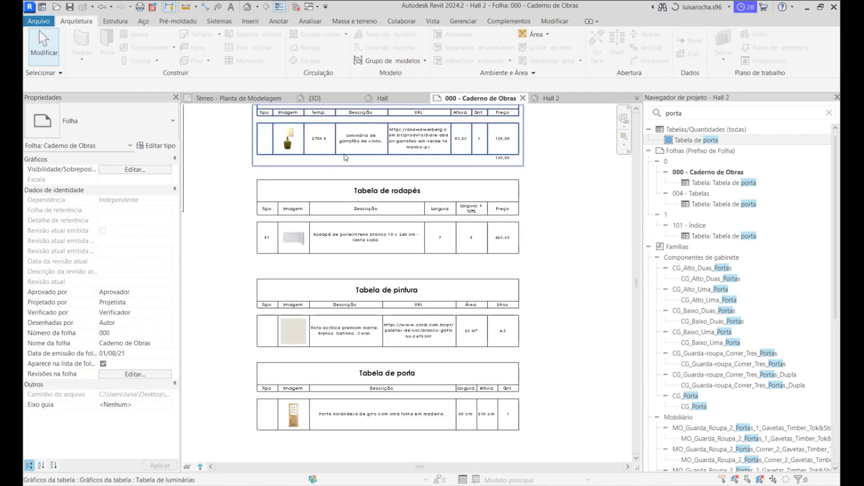
double_click(345, 157)
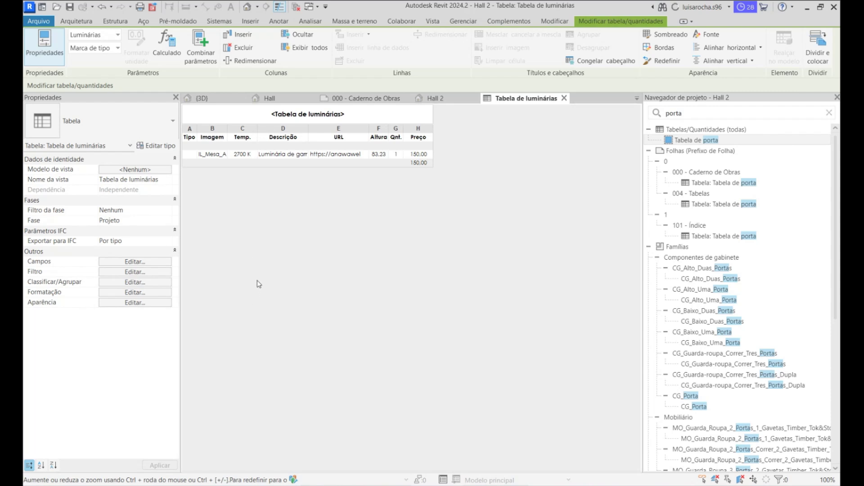
left_click(566, 99)
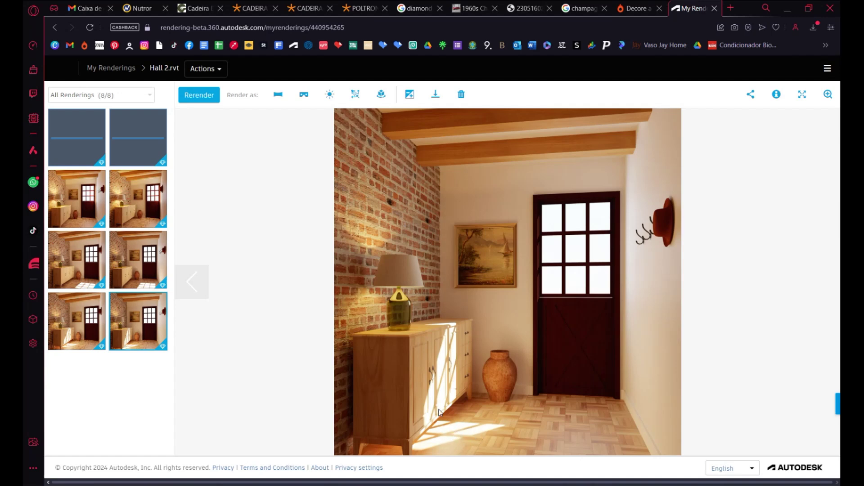
Review the completed Hall and Hall 2 renderings one after another in the browser's rendering gallery.
left_click(163, 251)
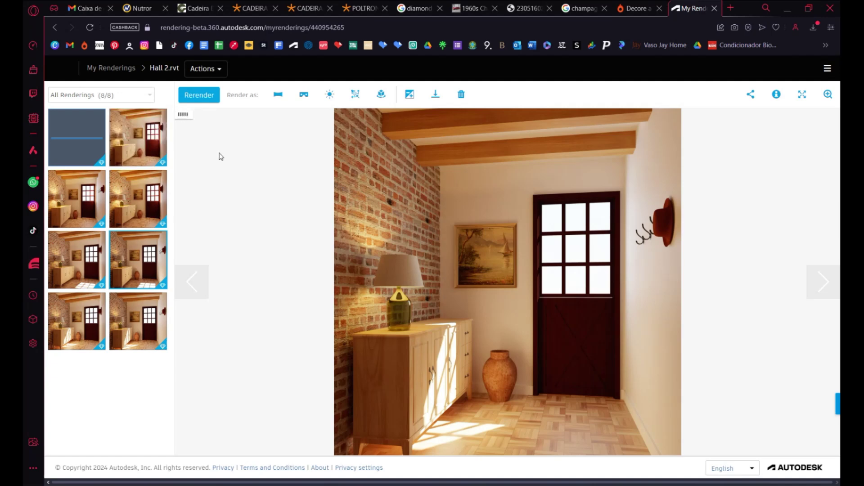
left_click(77, 259)
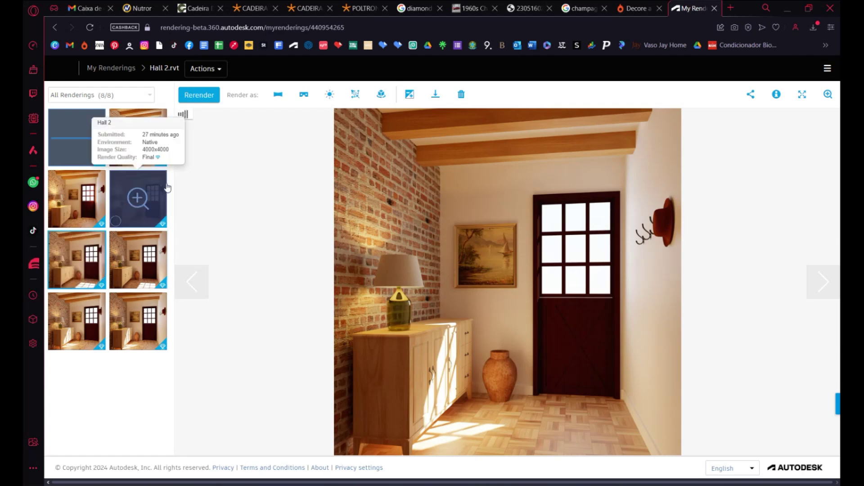
left_click(166, 188)
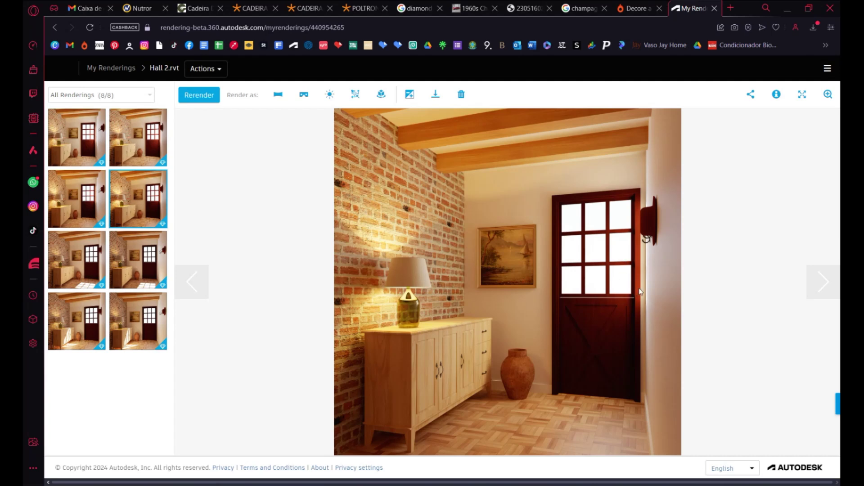
left_click(137, 137)
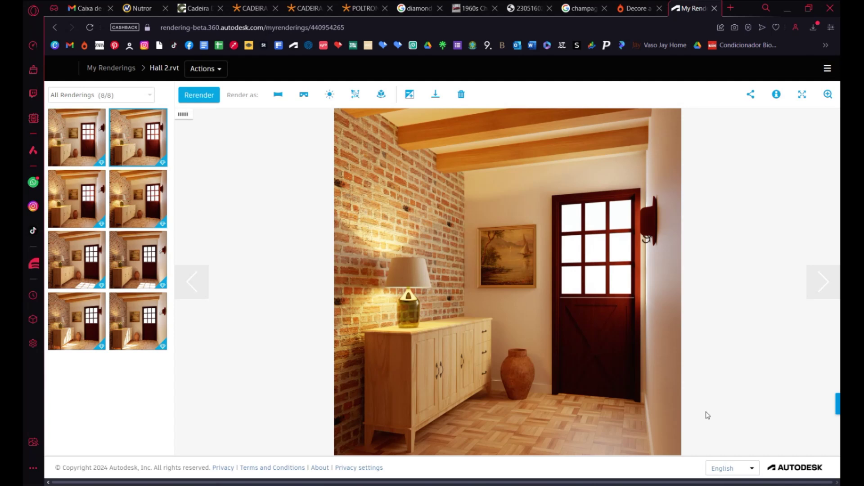
left_click(103, 136)
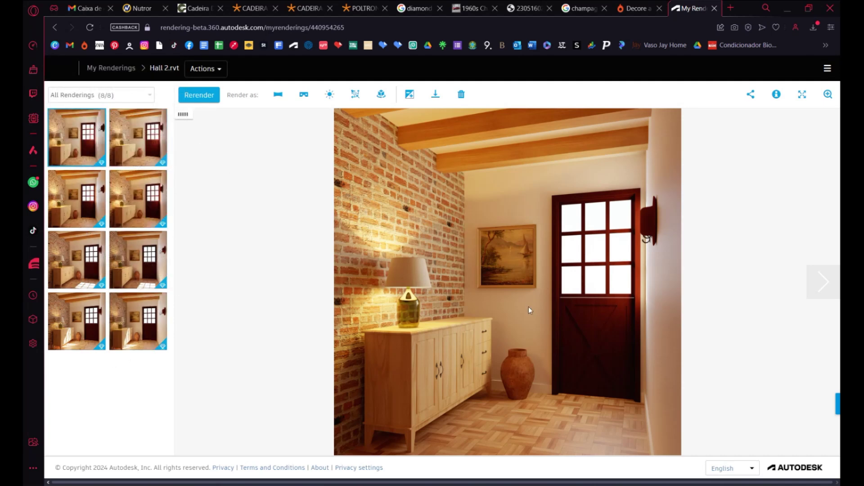
Switch to Revit, open the Hall view and access its sun path options, dismissing the save reminder.
key("alt+Tab")
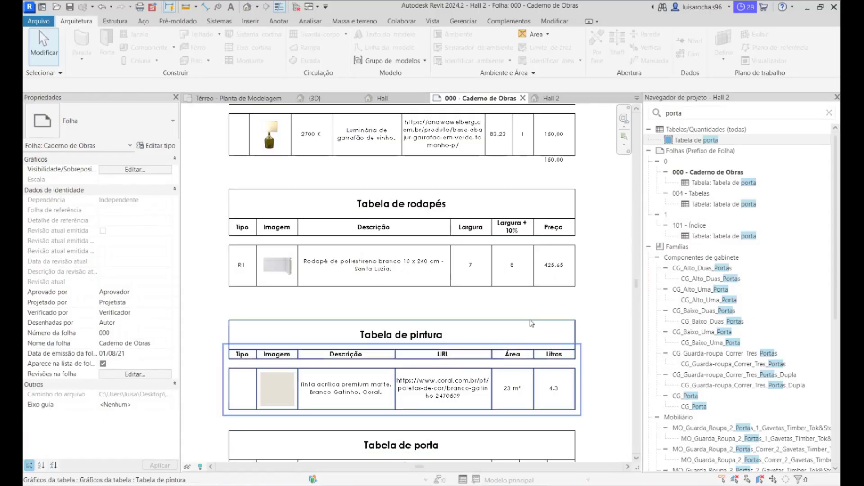
left_click(405, 98)
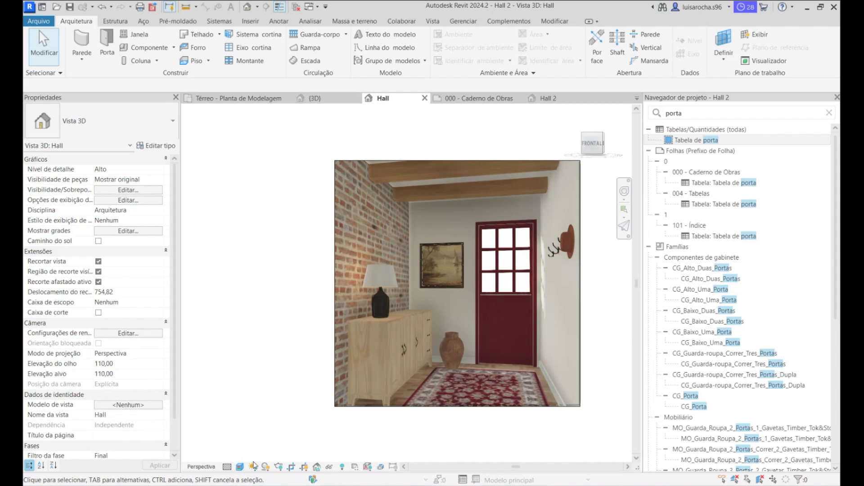
left_click(253, 466)
left_click(289, 413)
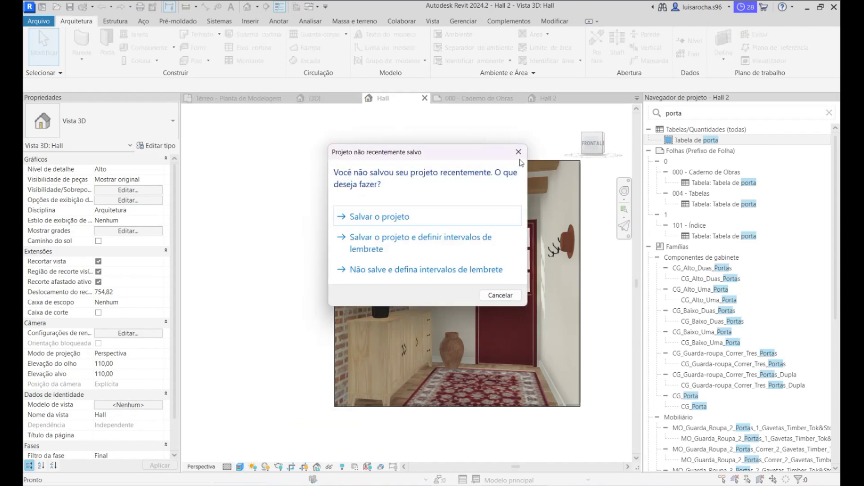
left_click(518, 152)
left_click(327, 161)
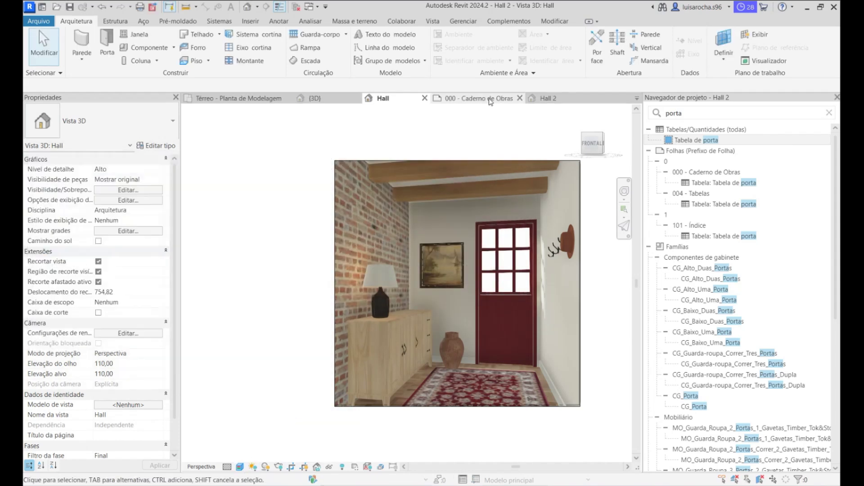
Cloud-render the Hall view as a static image at Final quality and Máximo (16 Megapixel) size.
left_click(434, 21)
left_click(332, 41)
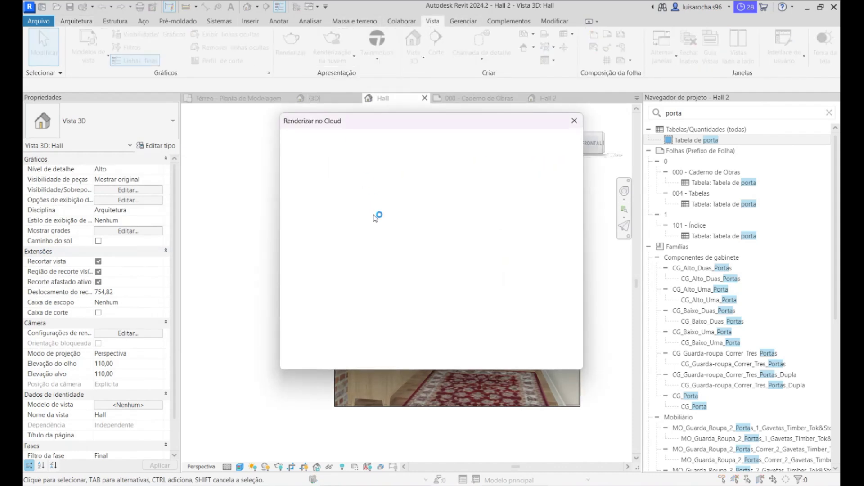
left_click(376, 226)
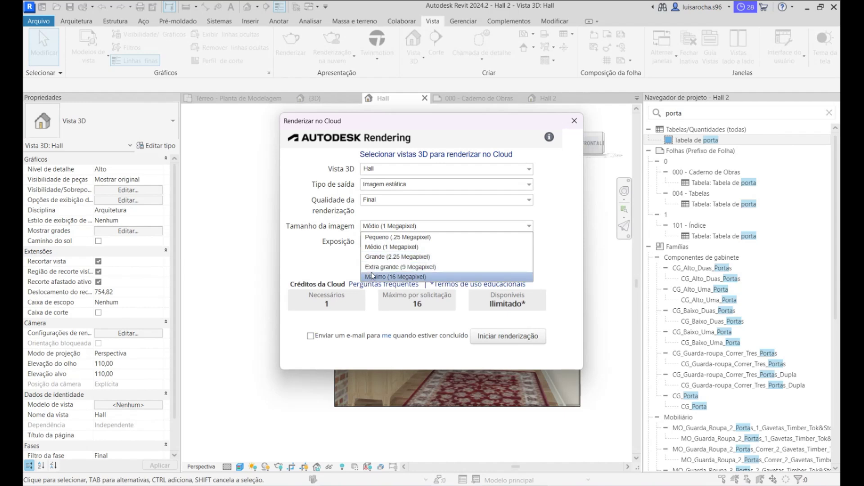
left_click(395, 276)
left_click(507, 335)
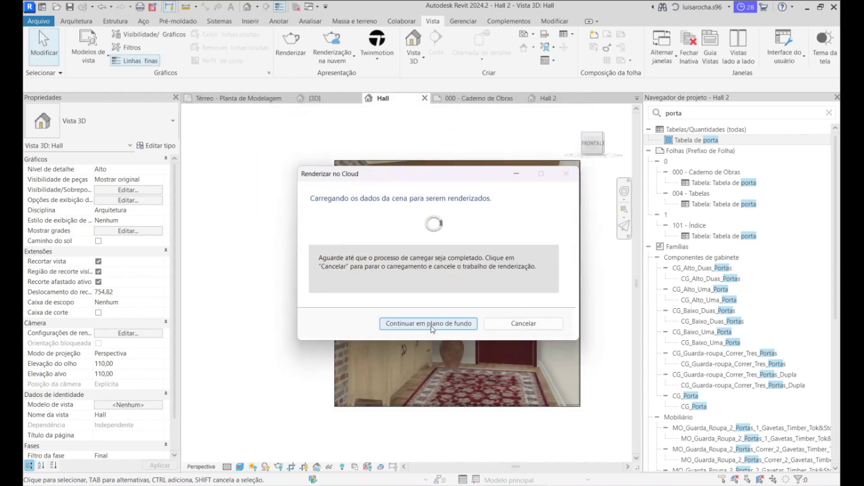
Cloud-render the Hall 2 view at Final quality with the image size set to Máximo (16 Megapixel).
left_click(322, 64)
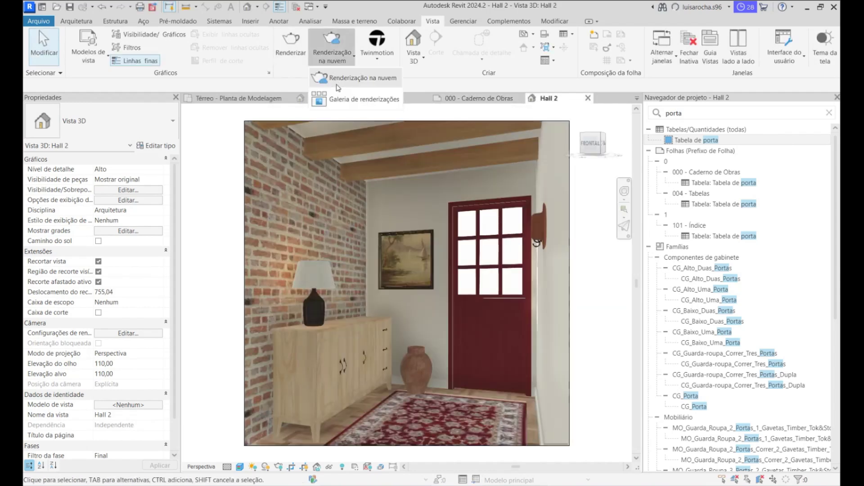
left_click(395, 200)
left_click(377, 220)
left_click(445, 226)
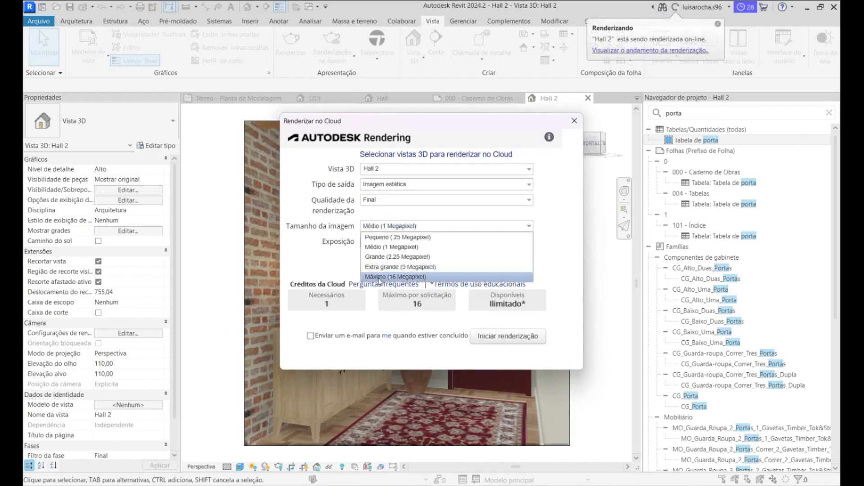
left_click(396, 268)
left_click(480, 338)
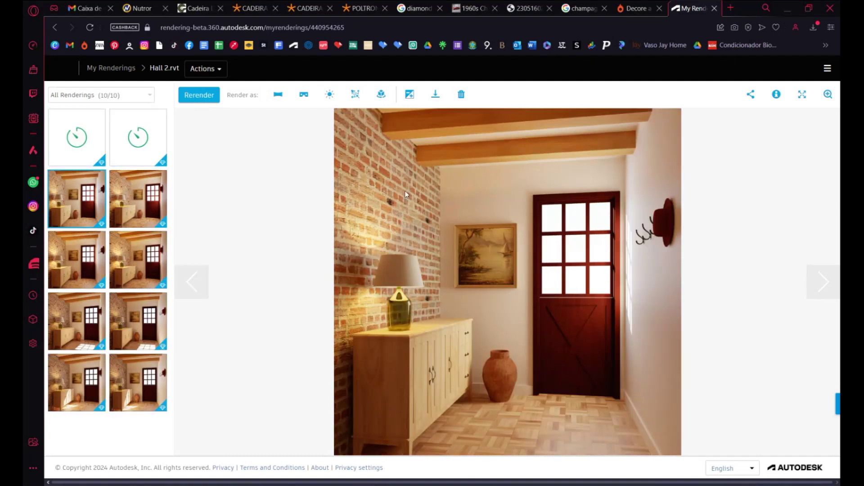
Examine the latest Hall 2 rendering in the browser and the Hall.jpg image, then minimize the image viewer.
mouse_move(146, 124)
mouse_move(156, 188)
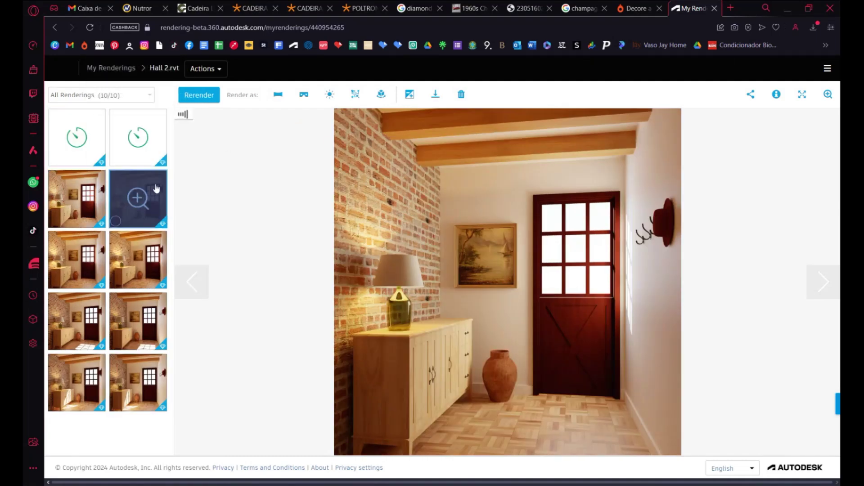
left_click(156, 188)
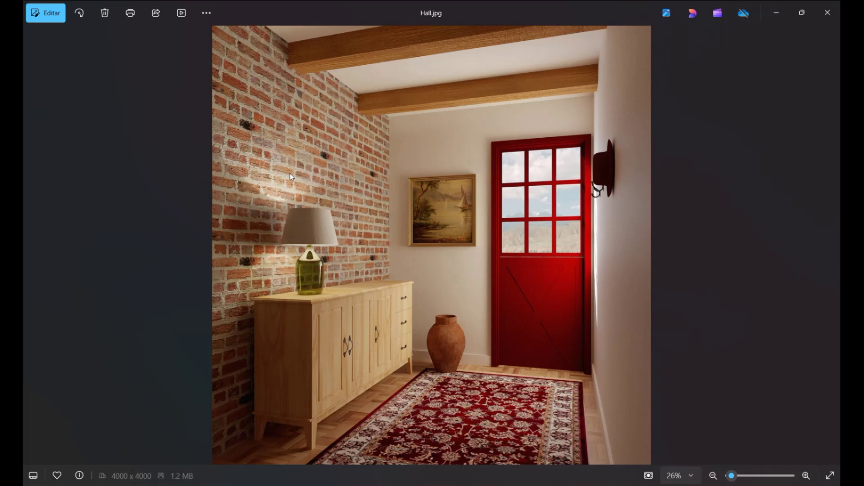
left_click(776, 18)
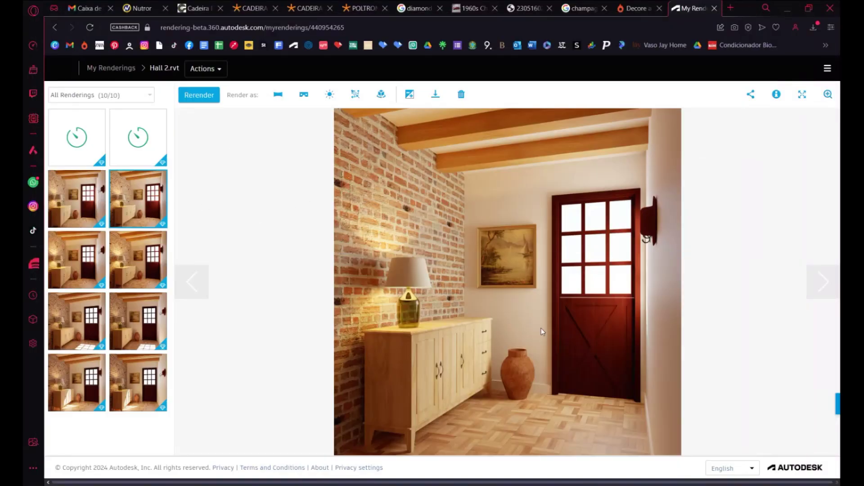
Set the initial colour temperature of the IL_Abajur_Garrafao lamp type to 4000 K in Revit and deselect the lamp.
left_click(568, 483)
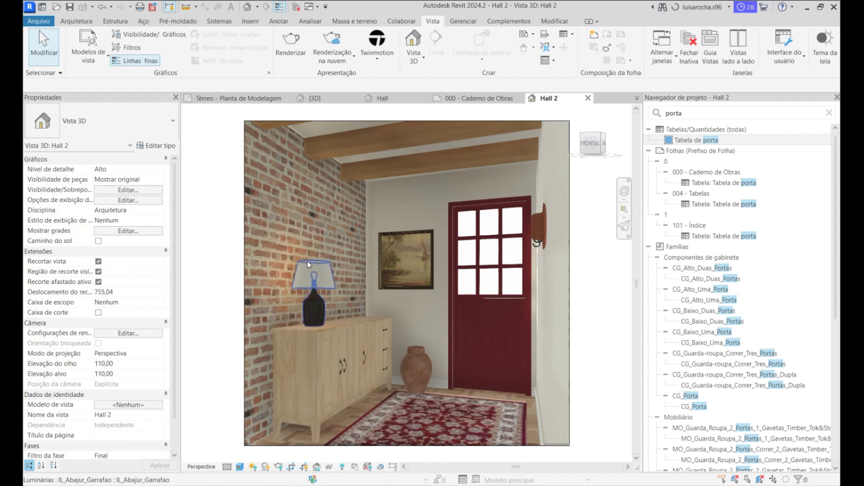
left_click(301, 282)
left_click(158, 145)
scroll(408, 371, "down", 10)
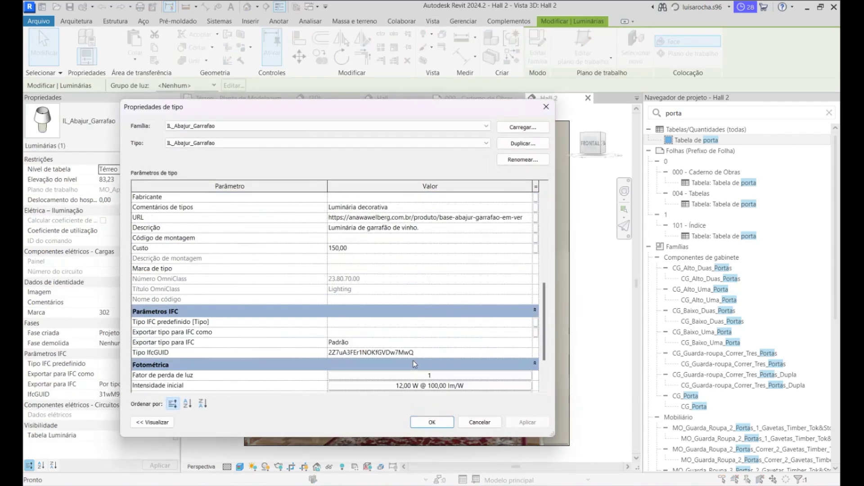
left_click(404, 344)
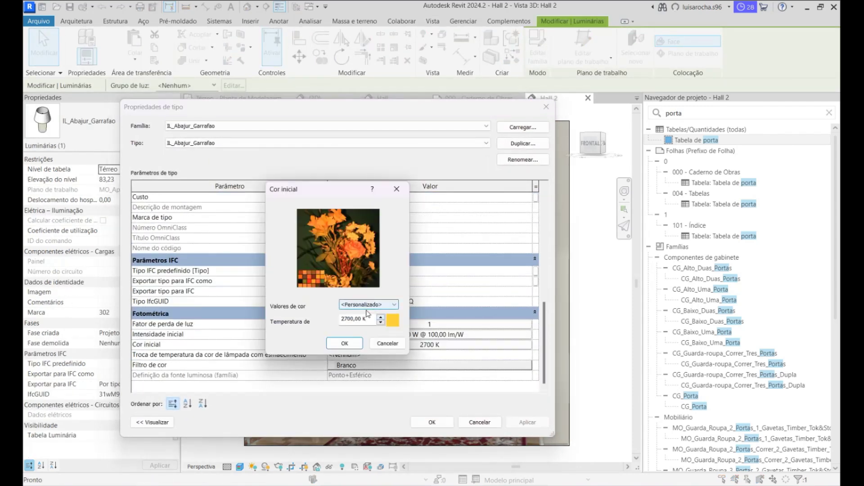
double_click(349, 318)
type("4000")
left_click(345, 343)
left_click(431, 422)
key("Escape")
Start a cloud rendering of the Hall 2 view at Final quality with Avançado exposure.
left_click(332, 58)
left_click(332, 78)
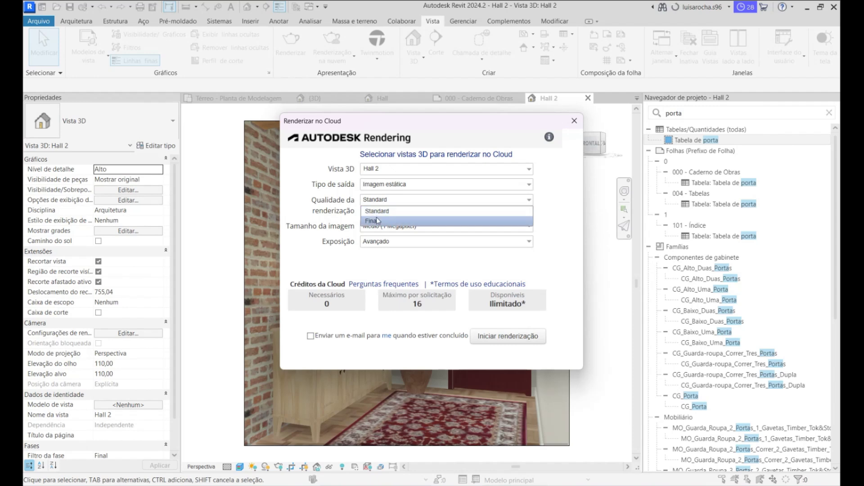
left_click(495, 339)
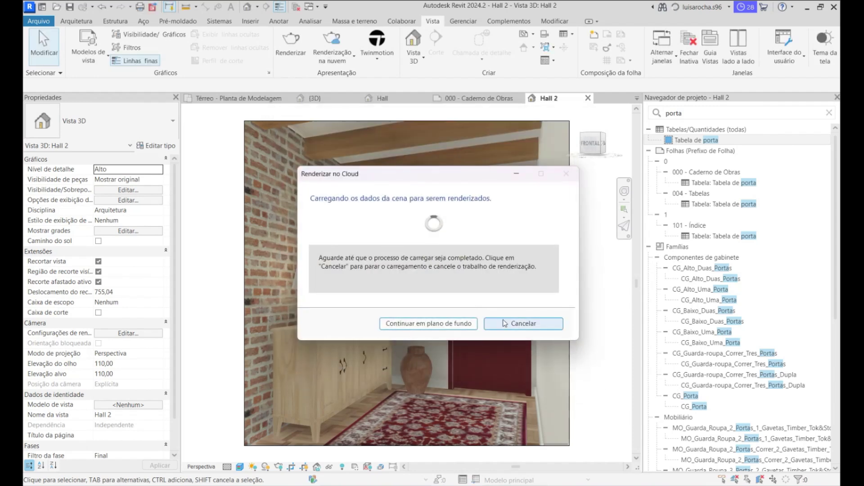
Submit another Hall 2 cloud rendering at Final quality, Máximo (16 Megapixel) size and Avançado exposure.
left_click(333, 57)
left_click(356, 78)
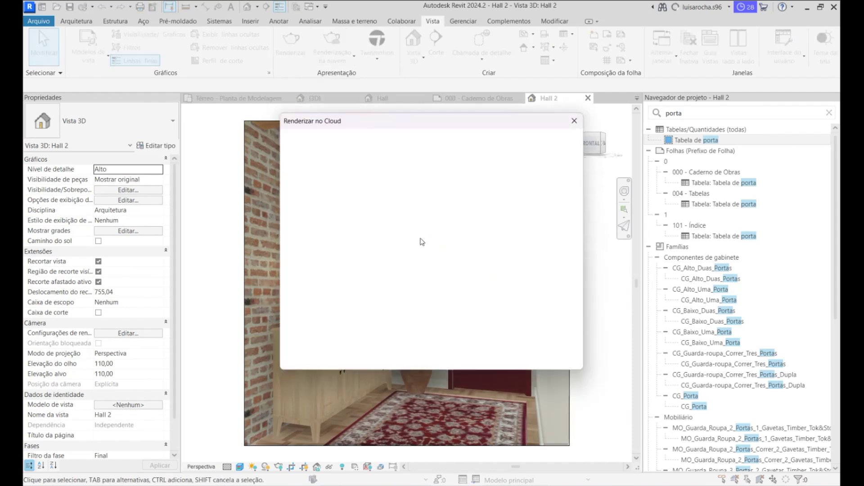
left_click(378, 201)
left_click(376, 220)
left_click(384, 227)
left_click(388, 277)
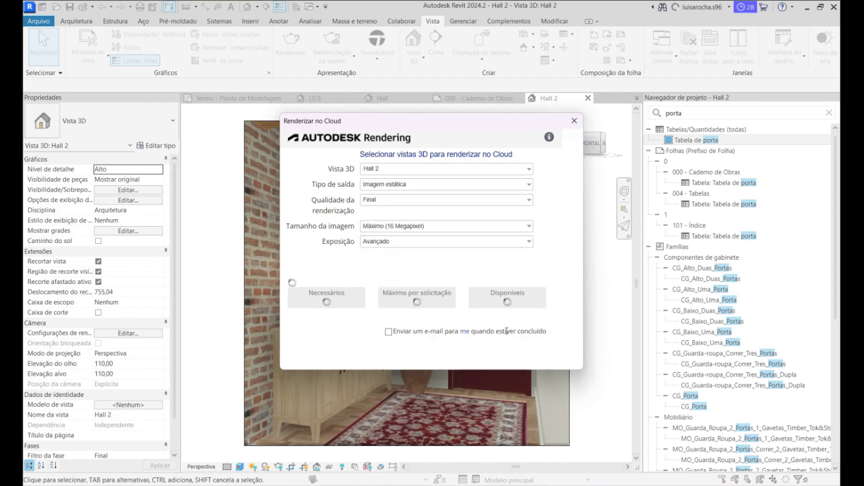
left_click(507, 335)
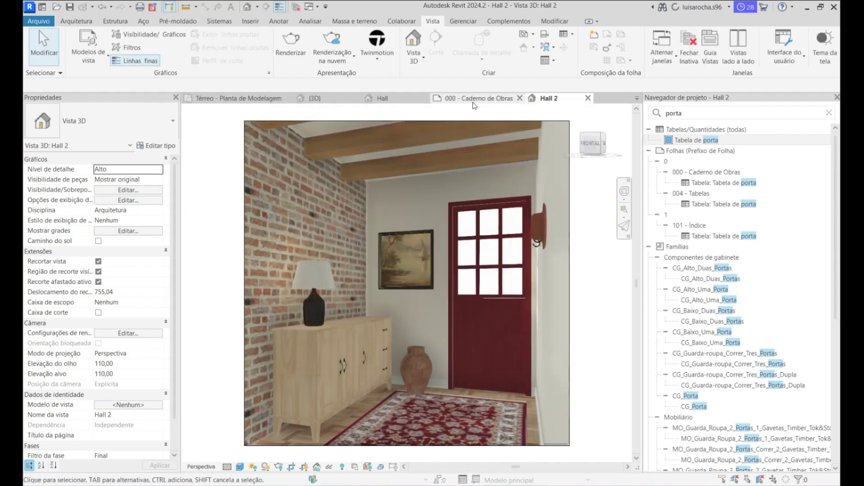
Submit a cloud rendering of the Hall view at Final quality, Máximo (16 Megapixel) size and Avançado exposure, continuing in the background.
left_click(382, 98)
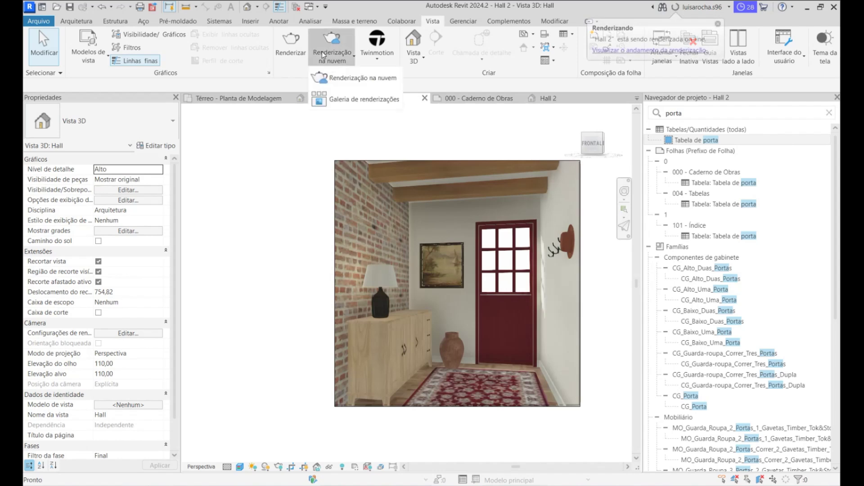
left_click(332, 51)
left_click(378, 200)
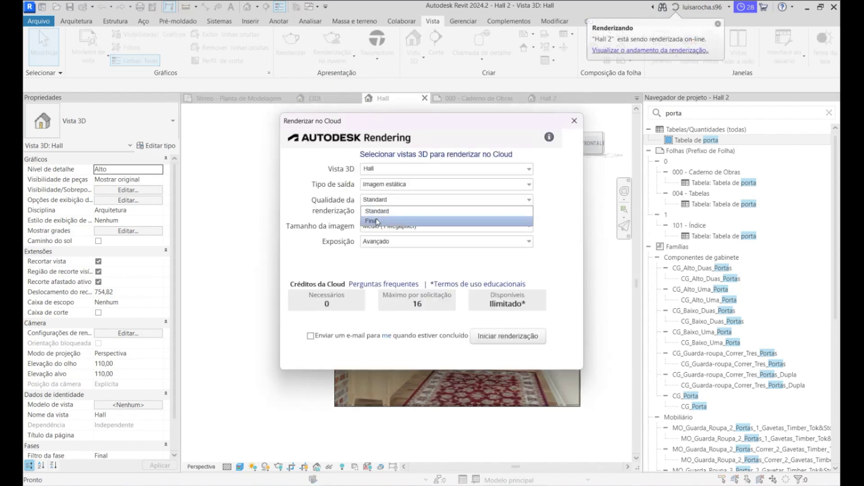
left_click(378, 220)
left_click(379, 227)
left_click(396, 276)
left_click(510, 333)
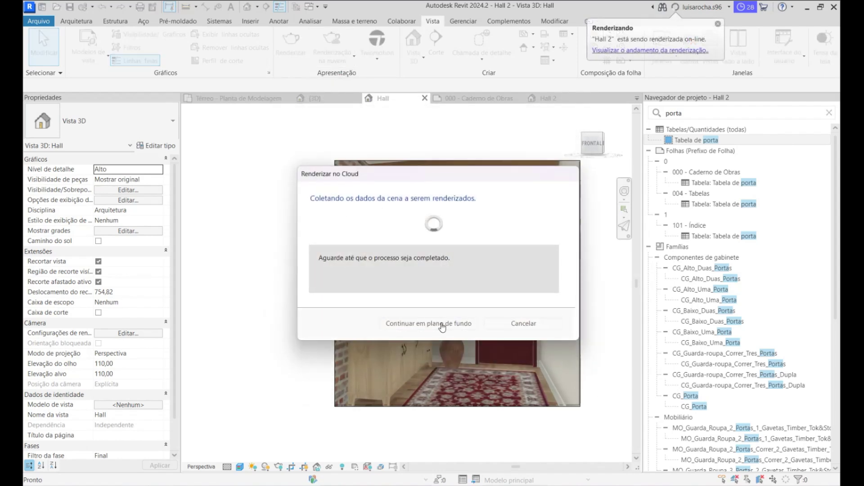
left_click(438, 325)
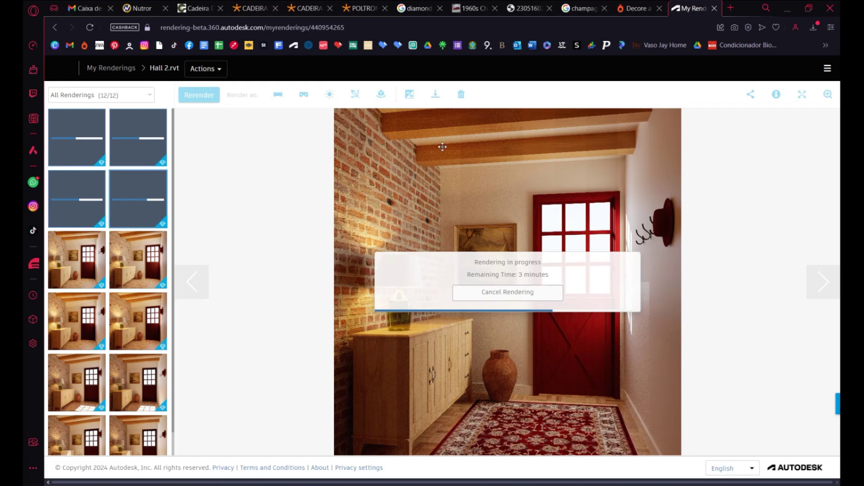
Check the progress of the Hall and Hall 2 renderings in the browser and open the Hall 2 rendering.
left_click(96, 181)
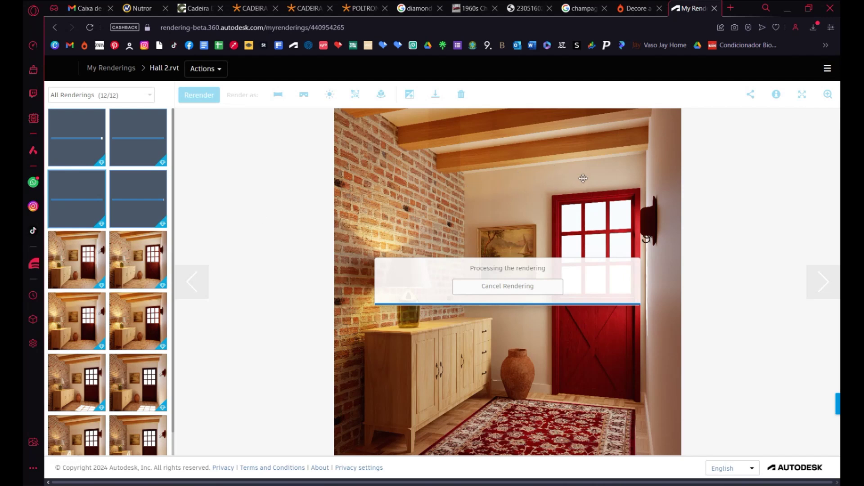
left_click(147, 183)
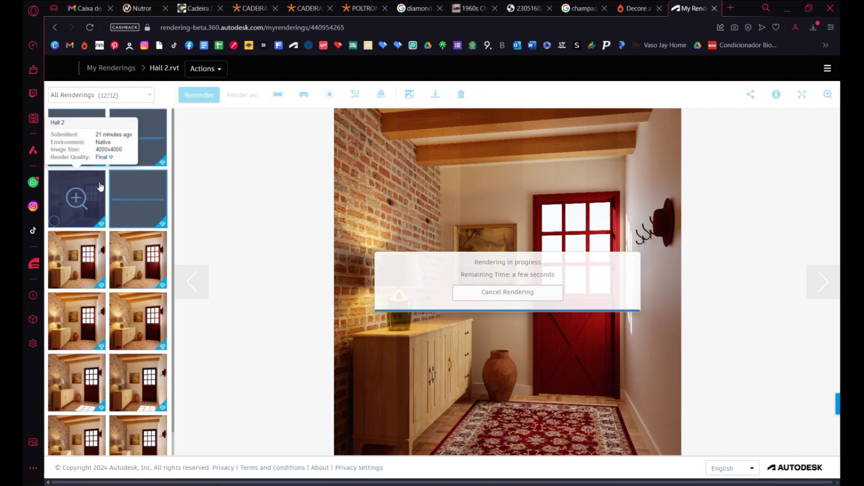
left_click(77, 196)
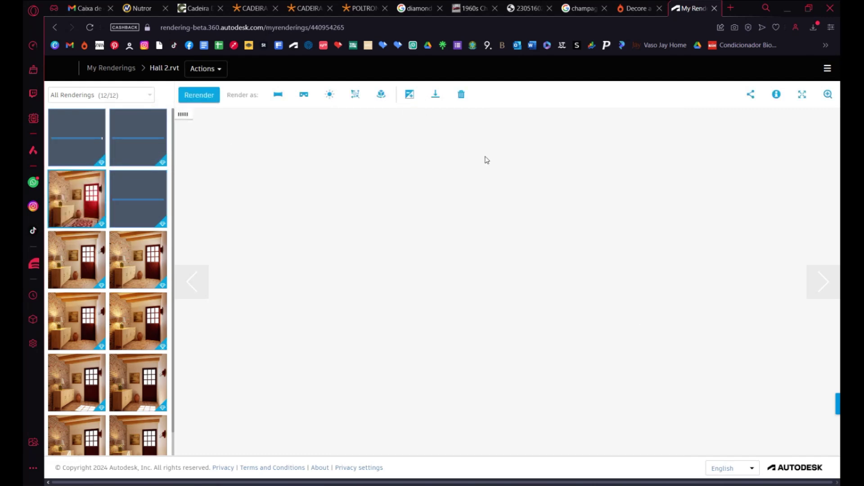
left_click(731, 8)
type("pho")
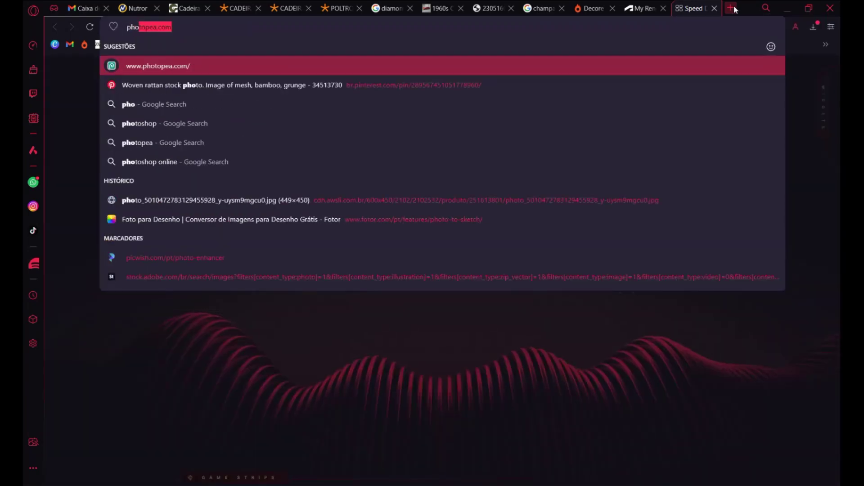
key("Return")
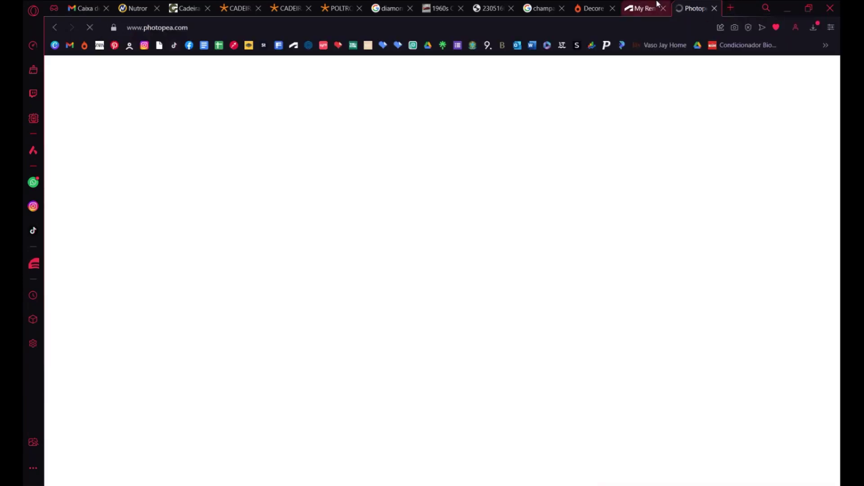
left_click(643, 8)
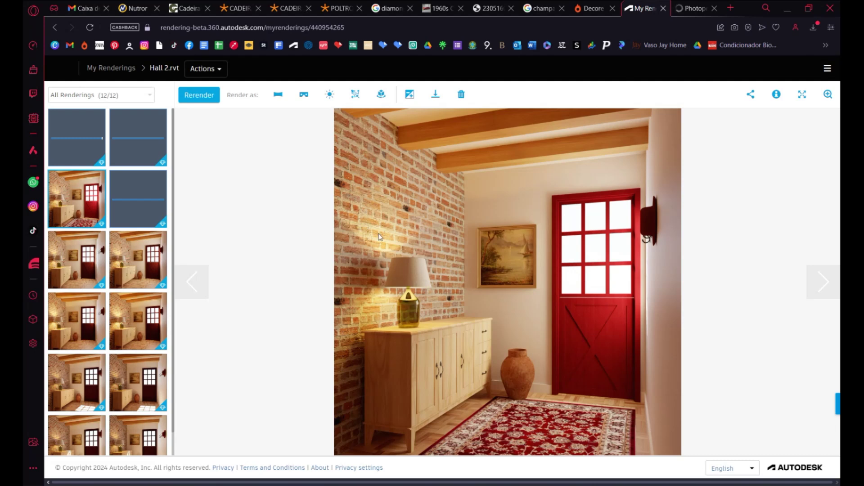
Download the Hall 2 rendering as a PNG with Transparent Background enabled.
left_click(435, 97)
left_click(443, 180)
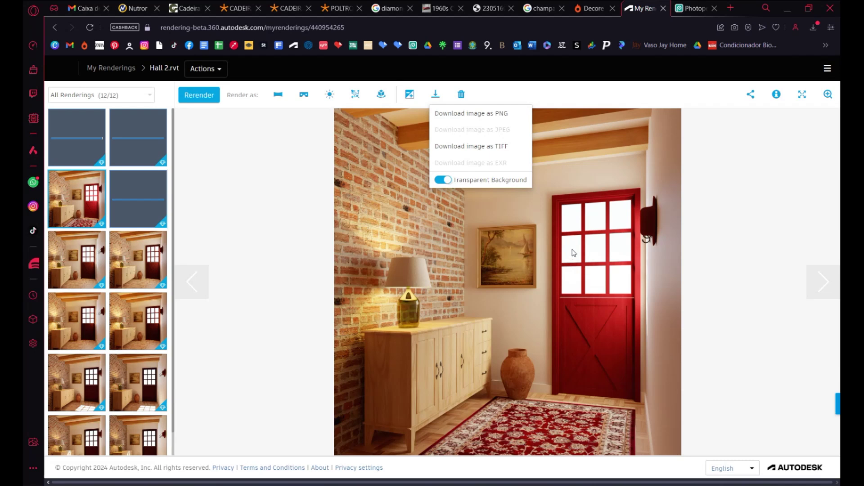
left_click(503, 182)
left_click(464, 182)
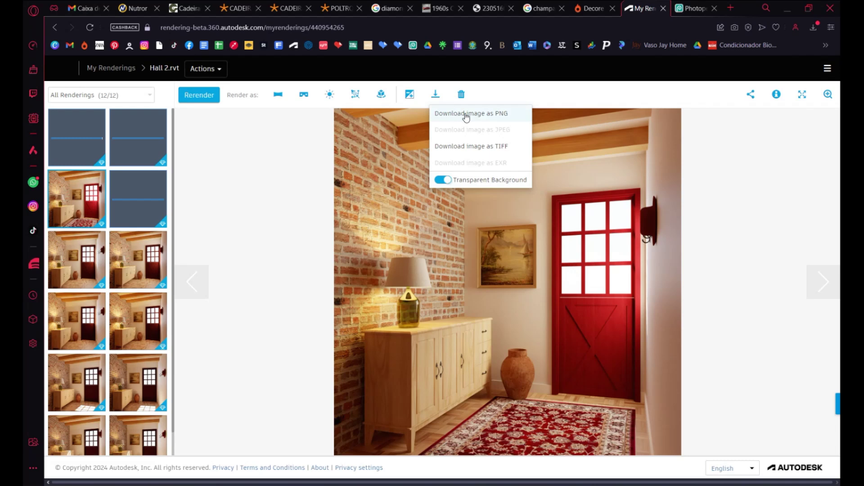
left_click(467, 114)
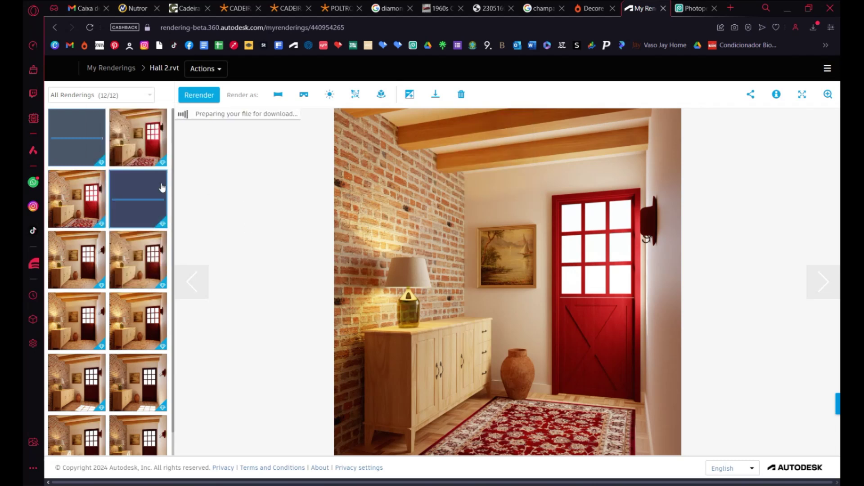
Open the finished rendering of the Hall view and download it as a PNG.
left_click(162, 188)
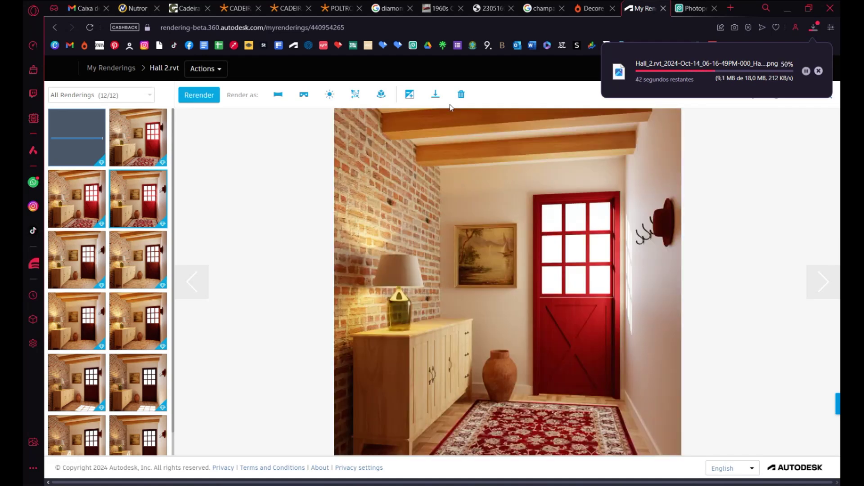
left_click(436, 94)
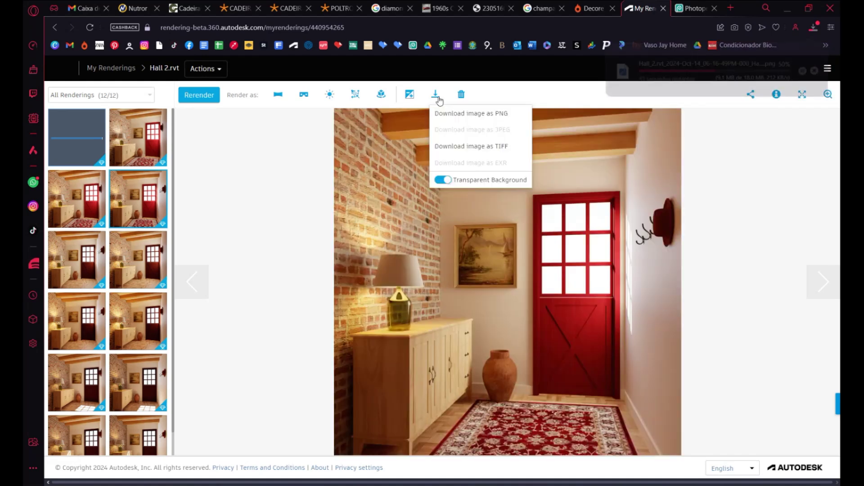
left_click(490, 113)
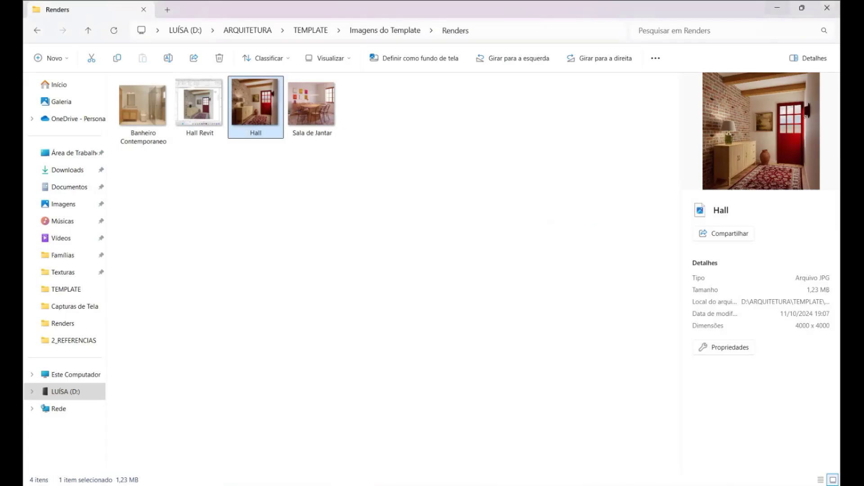
Switch to File Explorer and rename the October 11 Hall rendering in the Downloads folder as Hall 1.
left_click(85, 171)
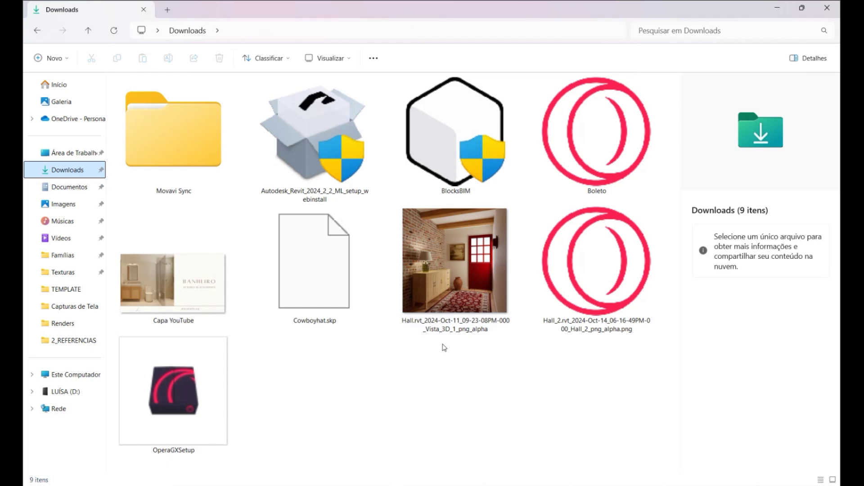
left_click(480, 261)
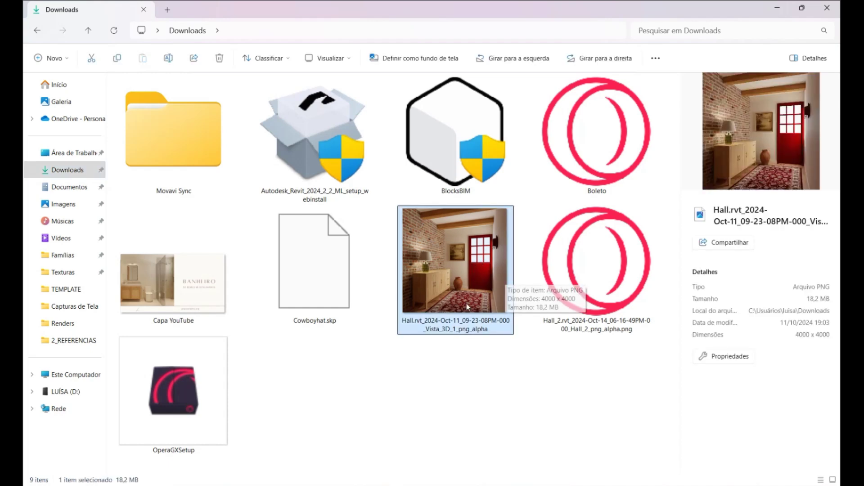
key("F2")
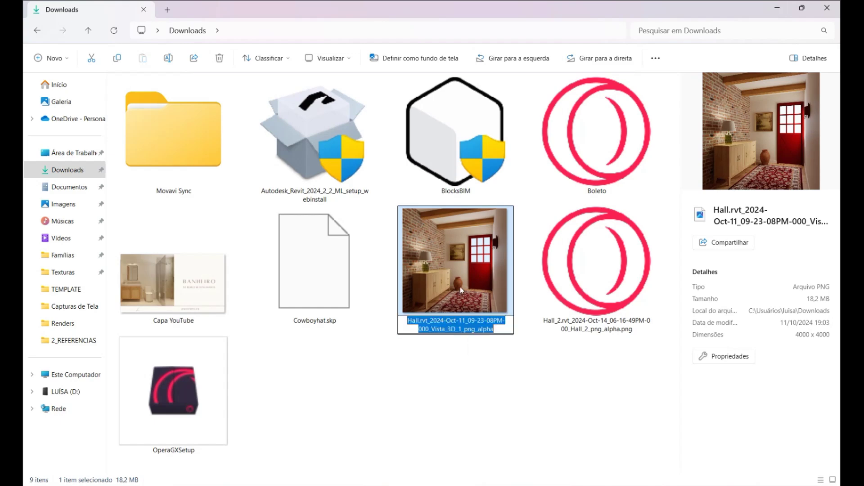
key("Caps_Lock")
type("Hall 1")
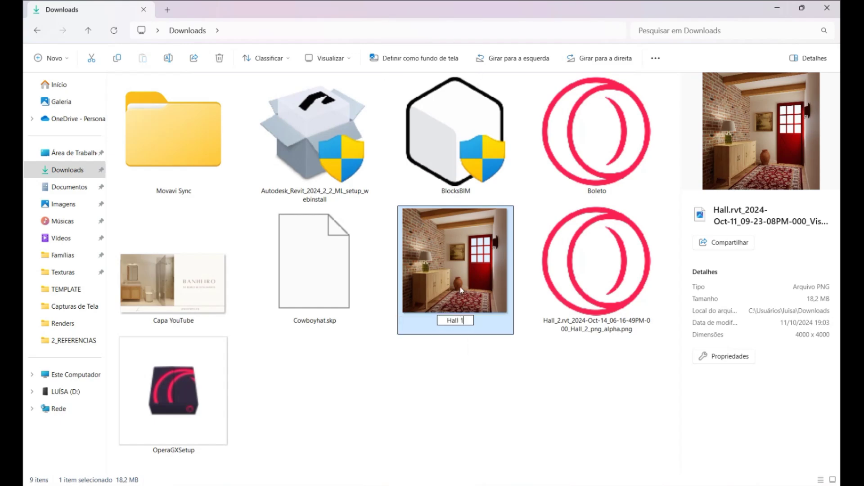
key("Return")
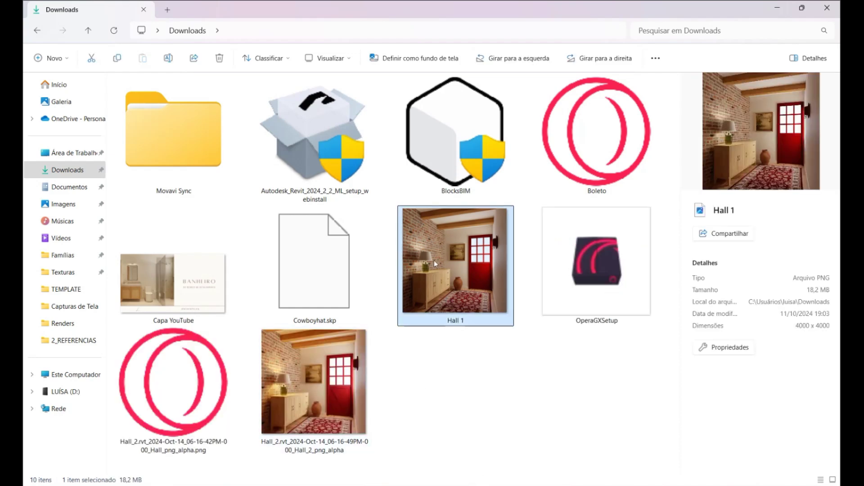
Shorten the file name of the October 11 rendering to Hall.
left_click(483, 287)
key("F2")
left_click(466, 320)
key("Return")
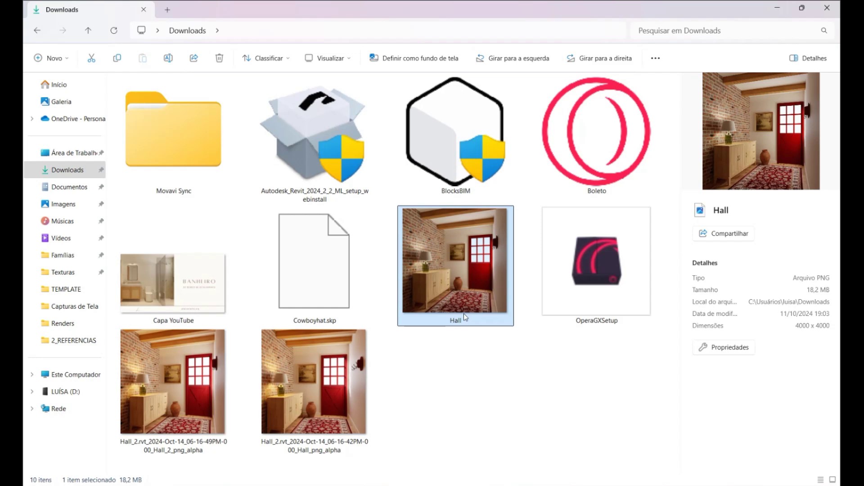
Rename the downloaded 06-16-49PM rendering of the Hall 2 view as Hall 1.
left_click(142, 396)
key("F2")
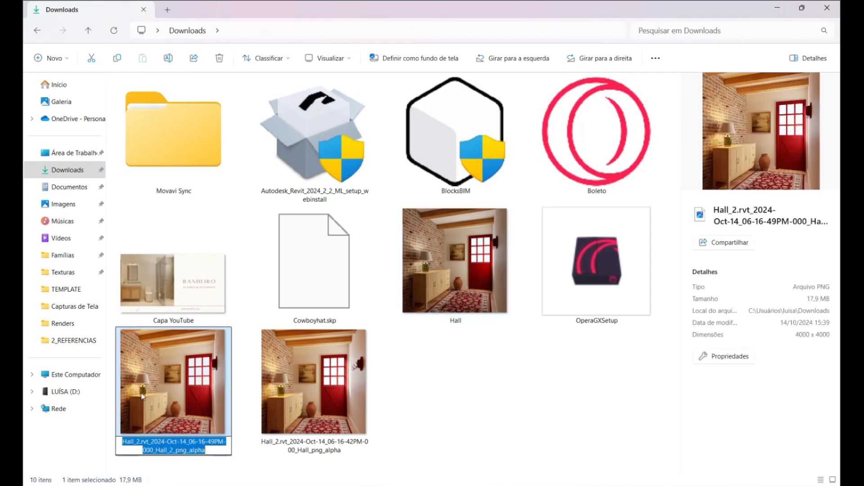
key("Caps_Lock")
type("H")
key("Caps_Lock")
type("all 1")
key("Tab")
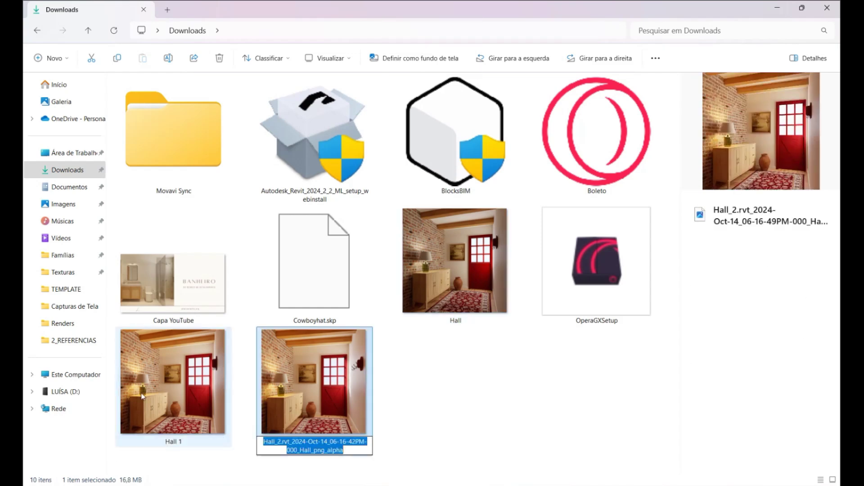
Rename the downloaded 06-16-42PM rendering of the Hall view as Hall 2.
key("Caps_Lock")
type("H")
key("Caps_Lock")
type("all 2")
key("Return")
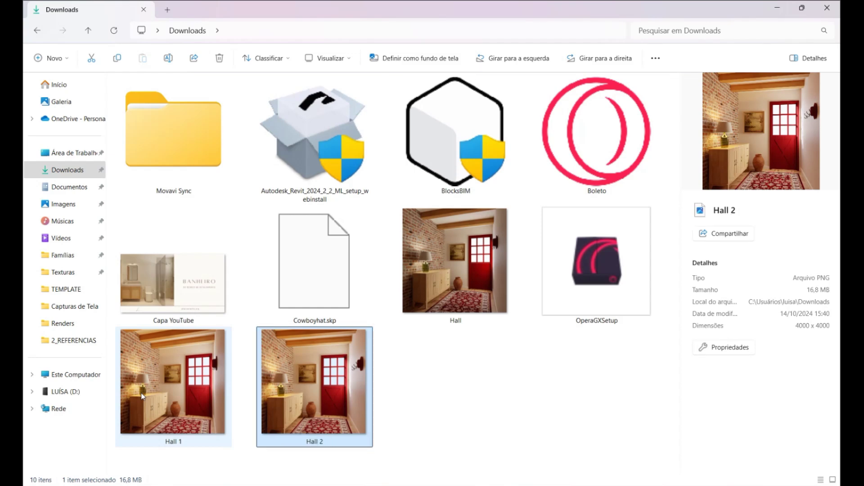
Inspect the transparent door panes of Hall 1.png up close in the image viewer, then close it.
double_click(141, 396)
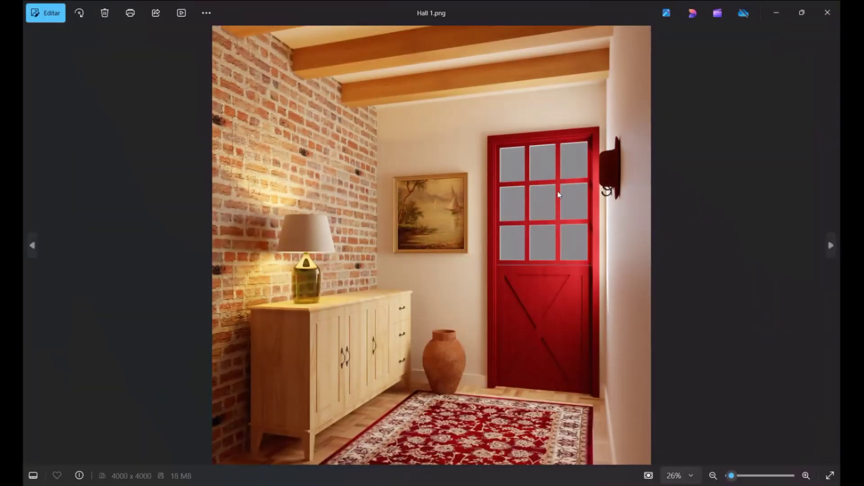
scroll(558, 195, "up", 3)
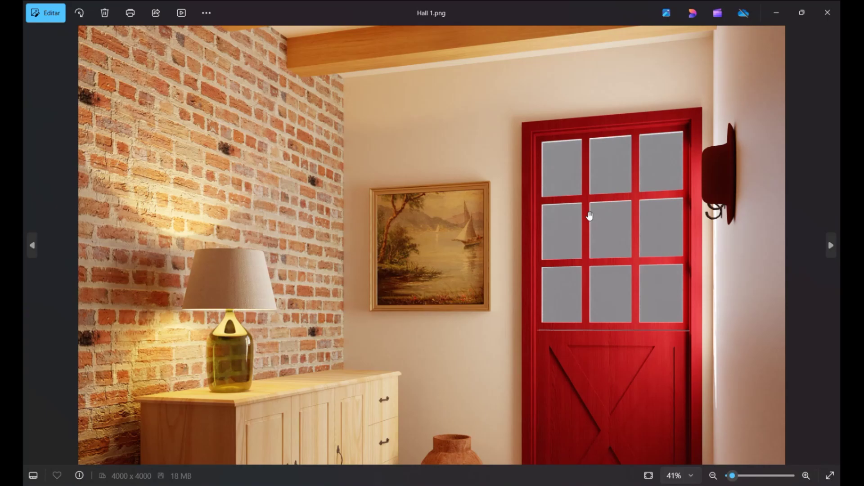
scroll(590, 216, "down", 3)
left_click(830, 12)
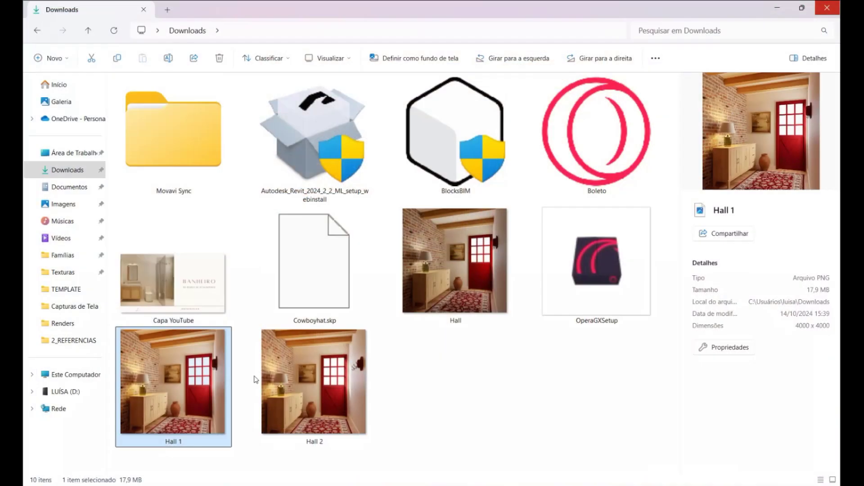
Switch to Photopea in the browser and open the Hall 2 image from the Downloads folder there.
left_click(340, 398)
left_click(462, 475)
left_click(705, 3)
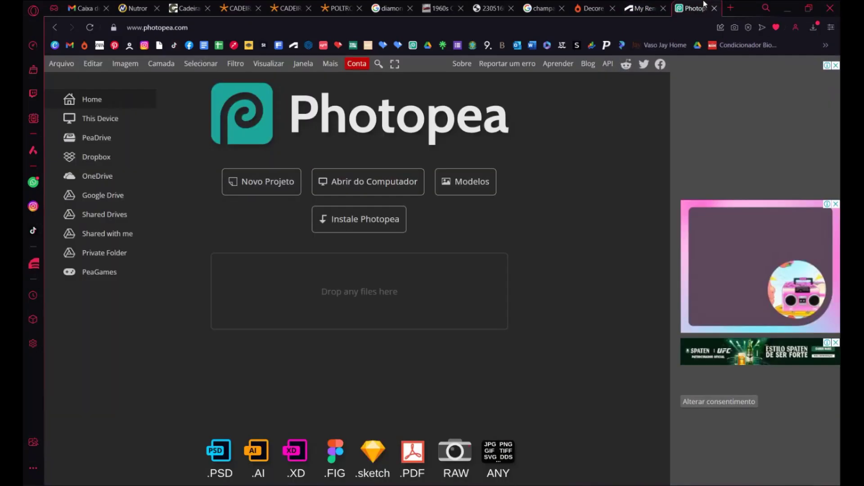
left_click(401, 476)
left_click_drag(300, 389, 419, 291)
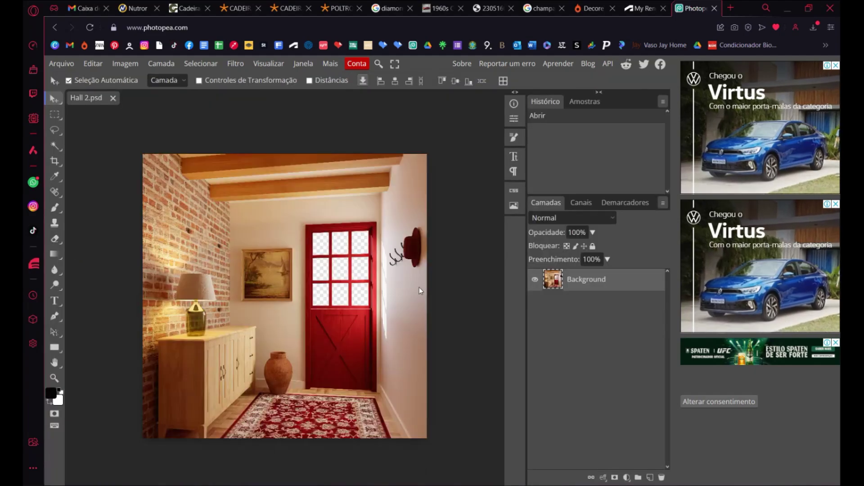
Place the IM_Fundo_Render_Campo image from the Texturas folder into the Hall 2 document and enlarge it well beyond the door.
mouse_move(360, 477)
left_click(347, 462)
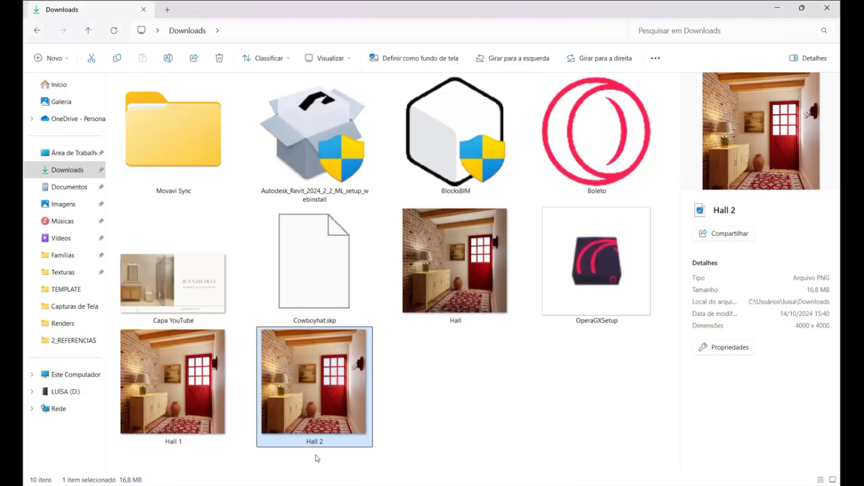
left_click(66, 270)
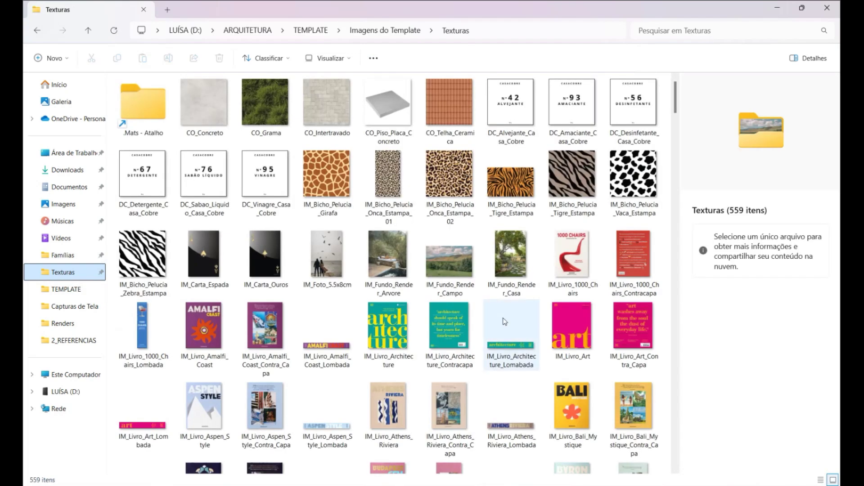
left_click(464, 283)
left_click_drag(453, 265, 372, 329)
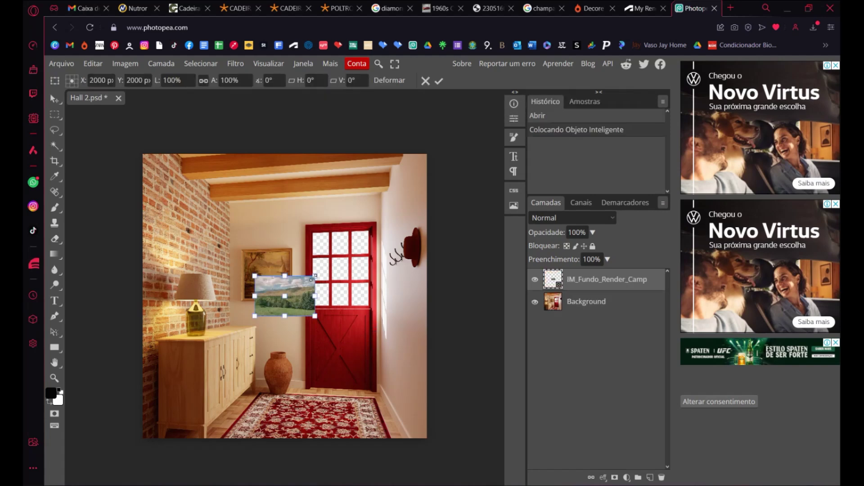
left_click_drag(315, 275, 504, 131)
left_click_drag(255, 316, 182, 364)
Send the landscape layer below Background and shift it down and left so hills and sky show through the door panes.
left_click_drag(581, 302, 588, 278)
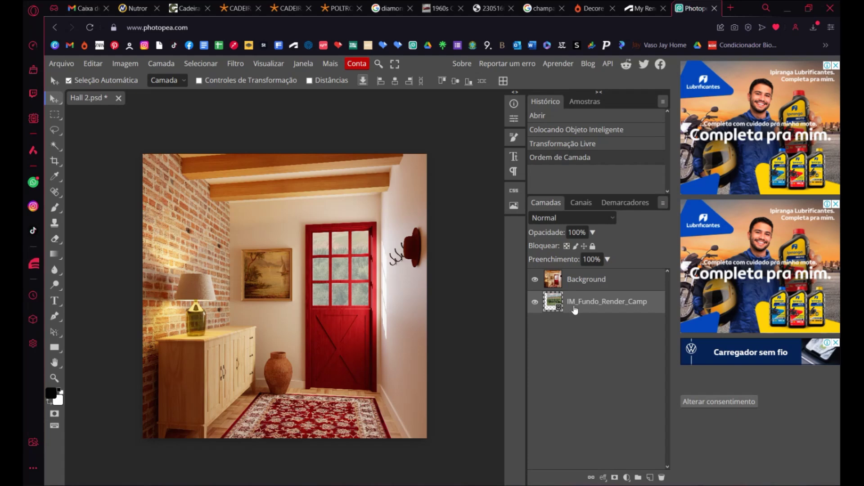
left_click_drag(341, 295, 209, 342)
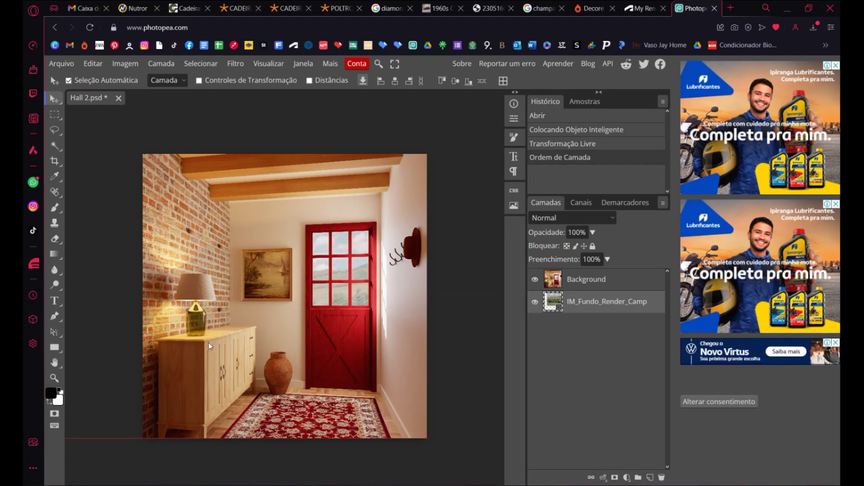
View the finished Hall.jpg in the image viewer as a reference for the door background, and return to Photopea.
left_click(597, 444)
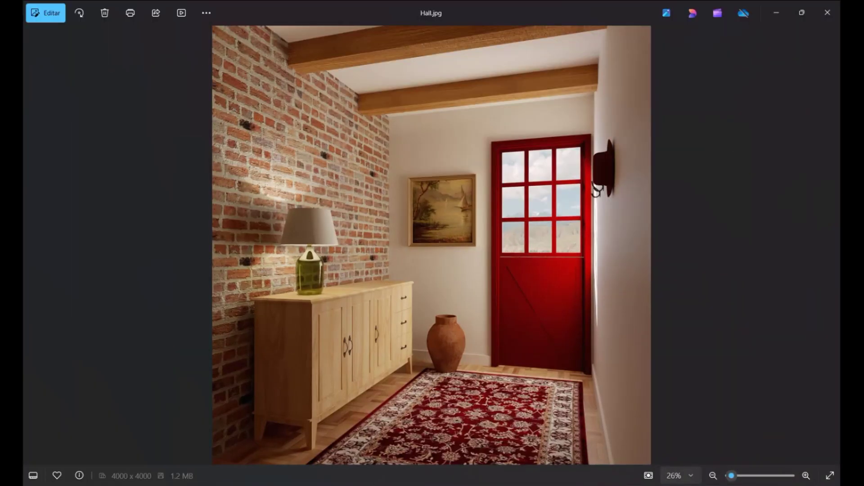
key("alt+Tab")
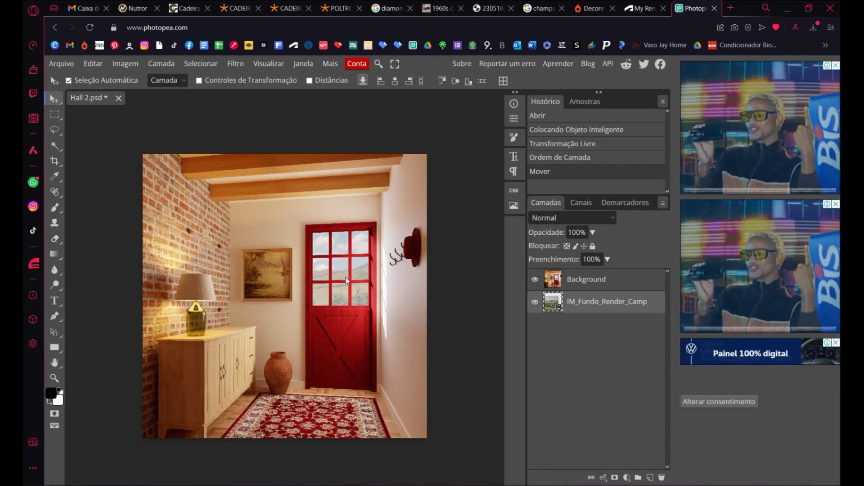
left_click(607, 260)
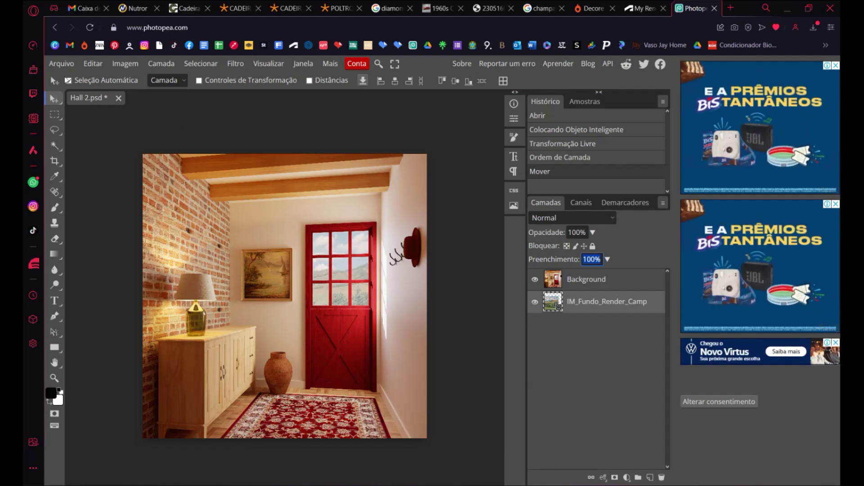
Export the Hall 2 composition as a JPG at 4000 × 4000 px and 70% quality.
left_click(61, 64)
mouse_move(139, 217)
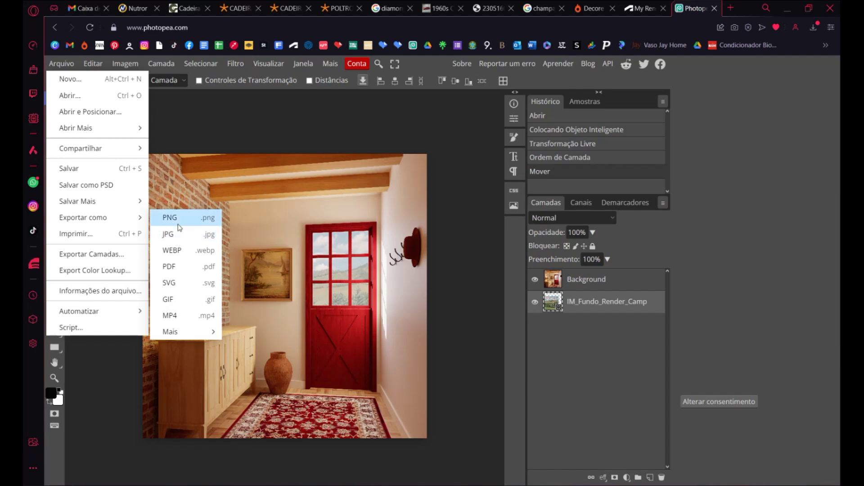
left_click(202, 234)
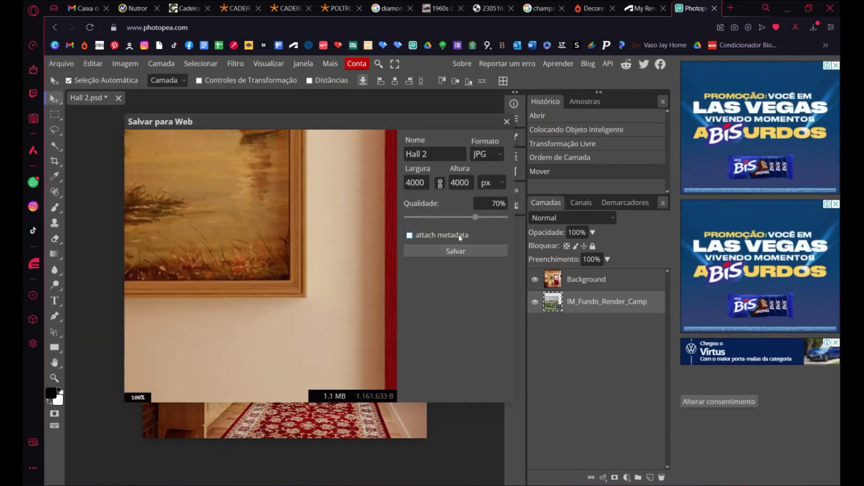
left_click(454, 252)
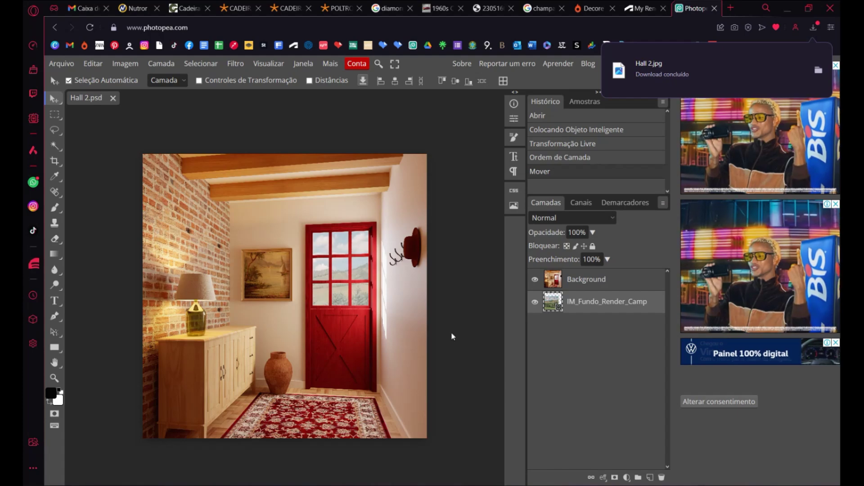
Place the Hall image from the Downloads folder between Background and the landscape layer, and hide the Background layer.
mouse_move(362, 484)
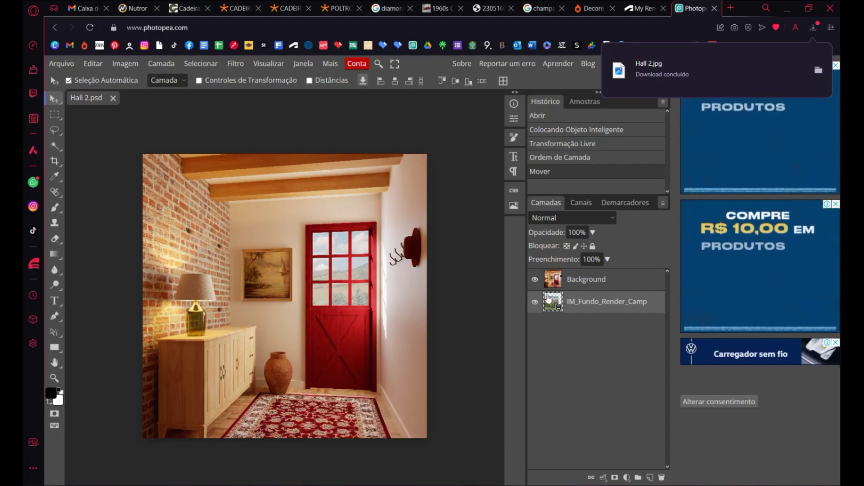
left_click(361, 485)
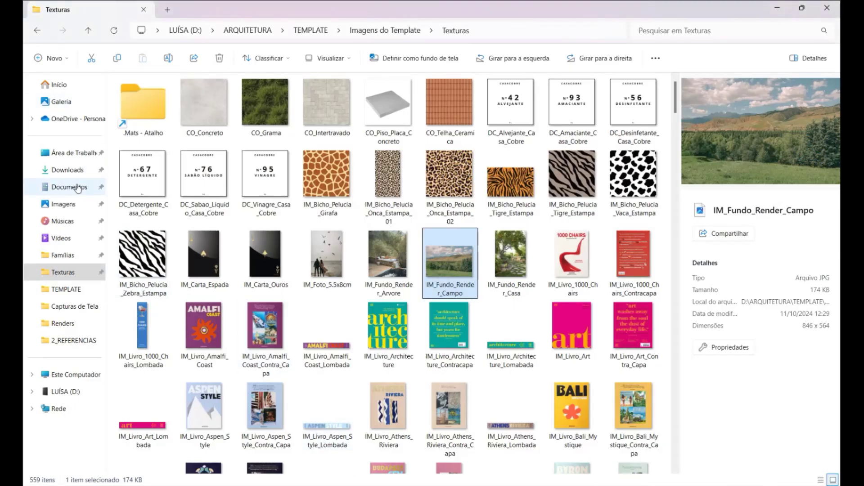
left_click(70, 170)
left_click_drag(288, 377, 352, 312)
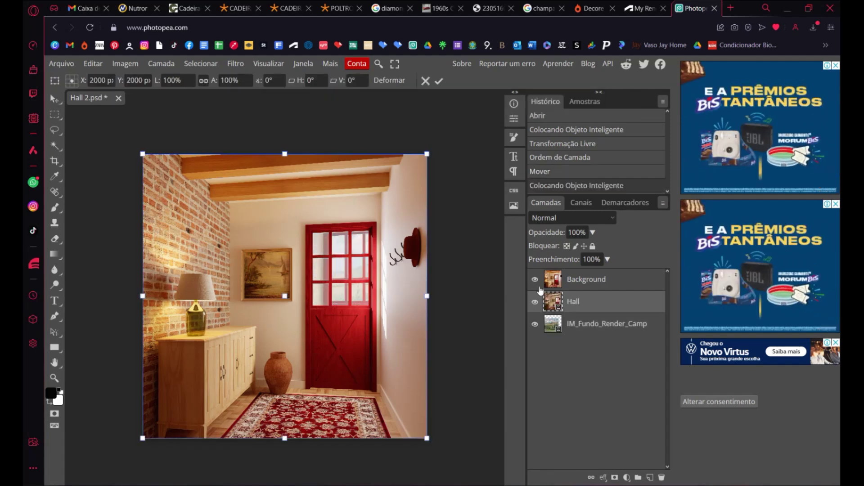
left_click(535, 280)
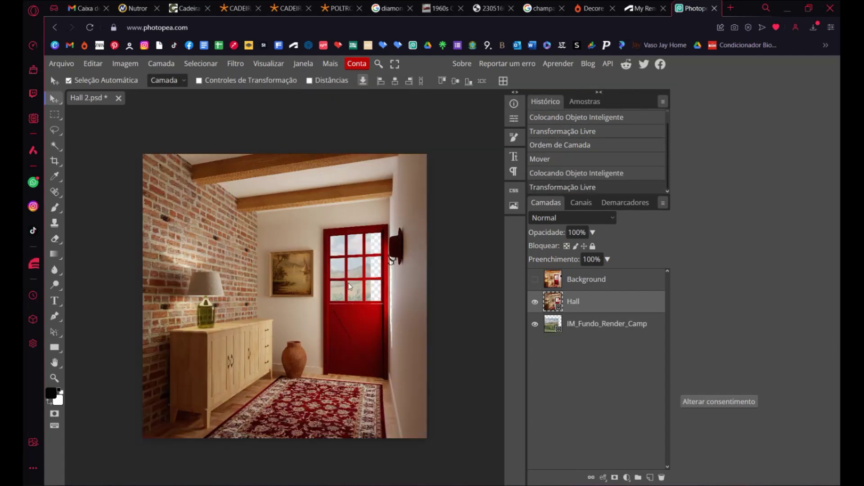
left_click_drag(344, 285, 373, 288)
key("ctrl+z")
left_click(585, 327)
key("ctrl+z")
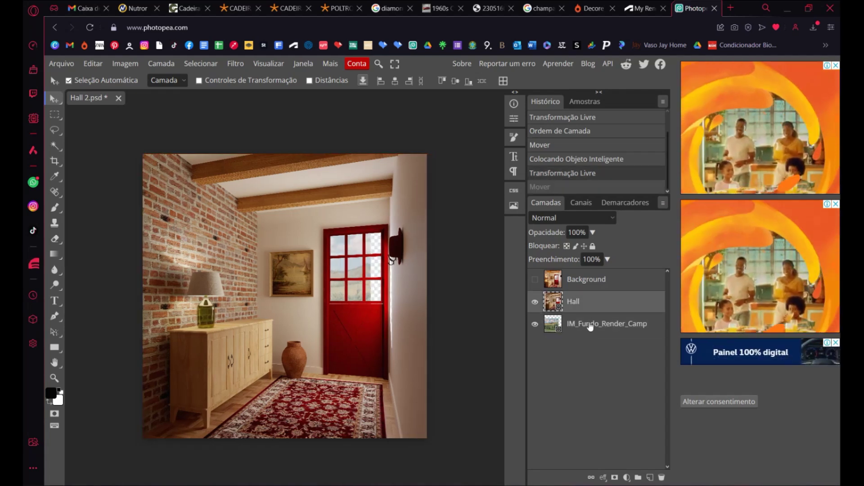
Move the IM_Fundo_Render_Camp landscape layer to the right until it fills all the door panes of the Hall image.
double_click(590, 327)
left_click(447, 285)
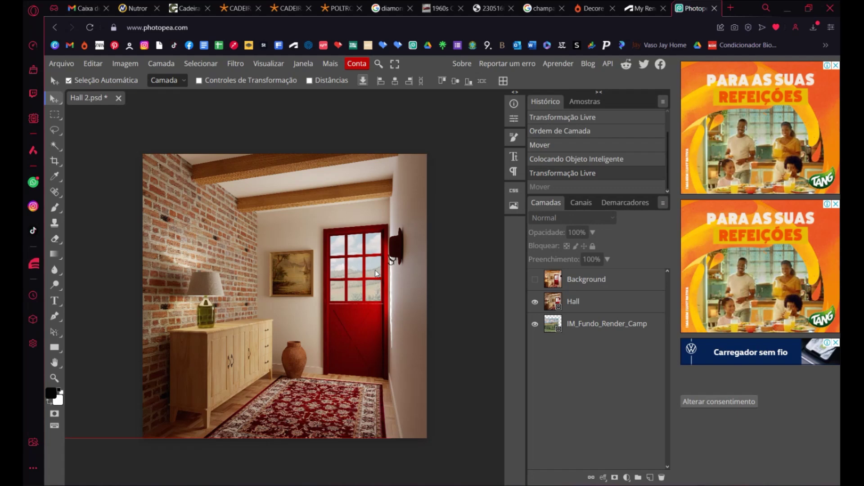
key("ctrl+shift+z")
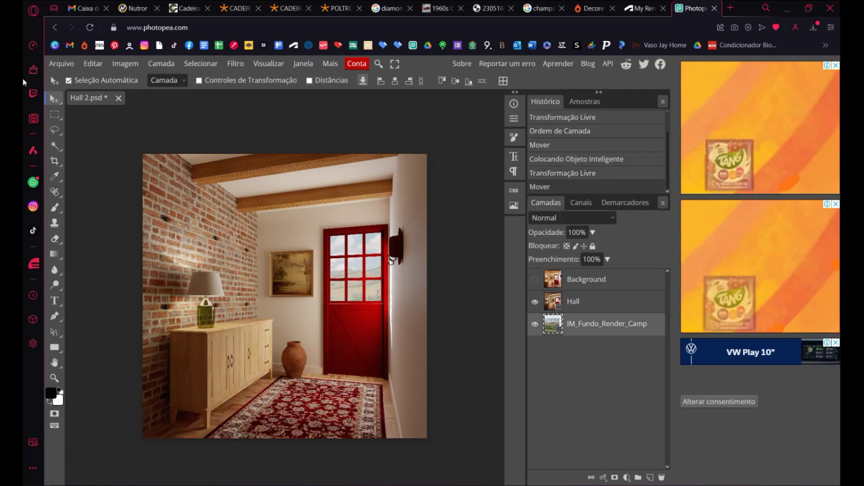
Export the Hall composition with its landscape background as a JPG.
left_click(61, 64)
mouse_move(103, 213)
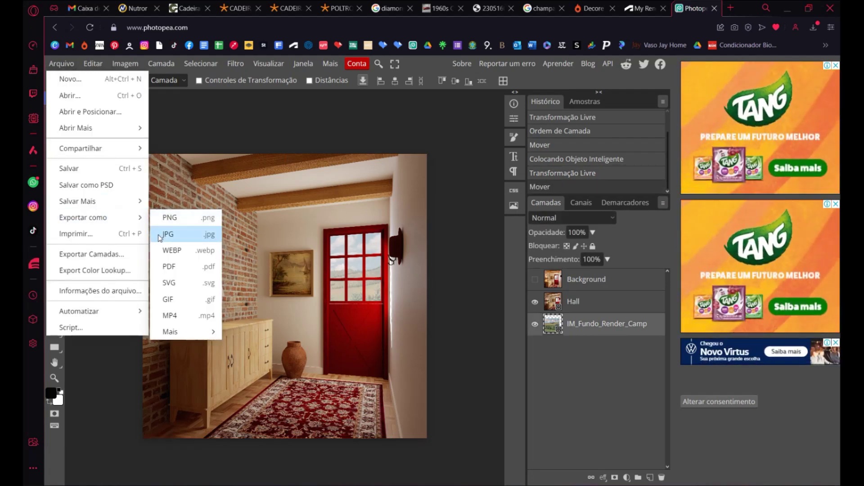